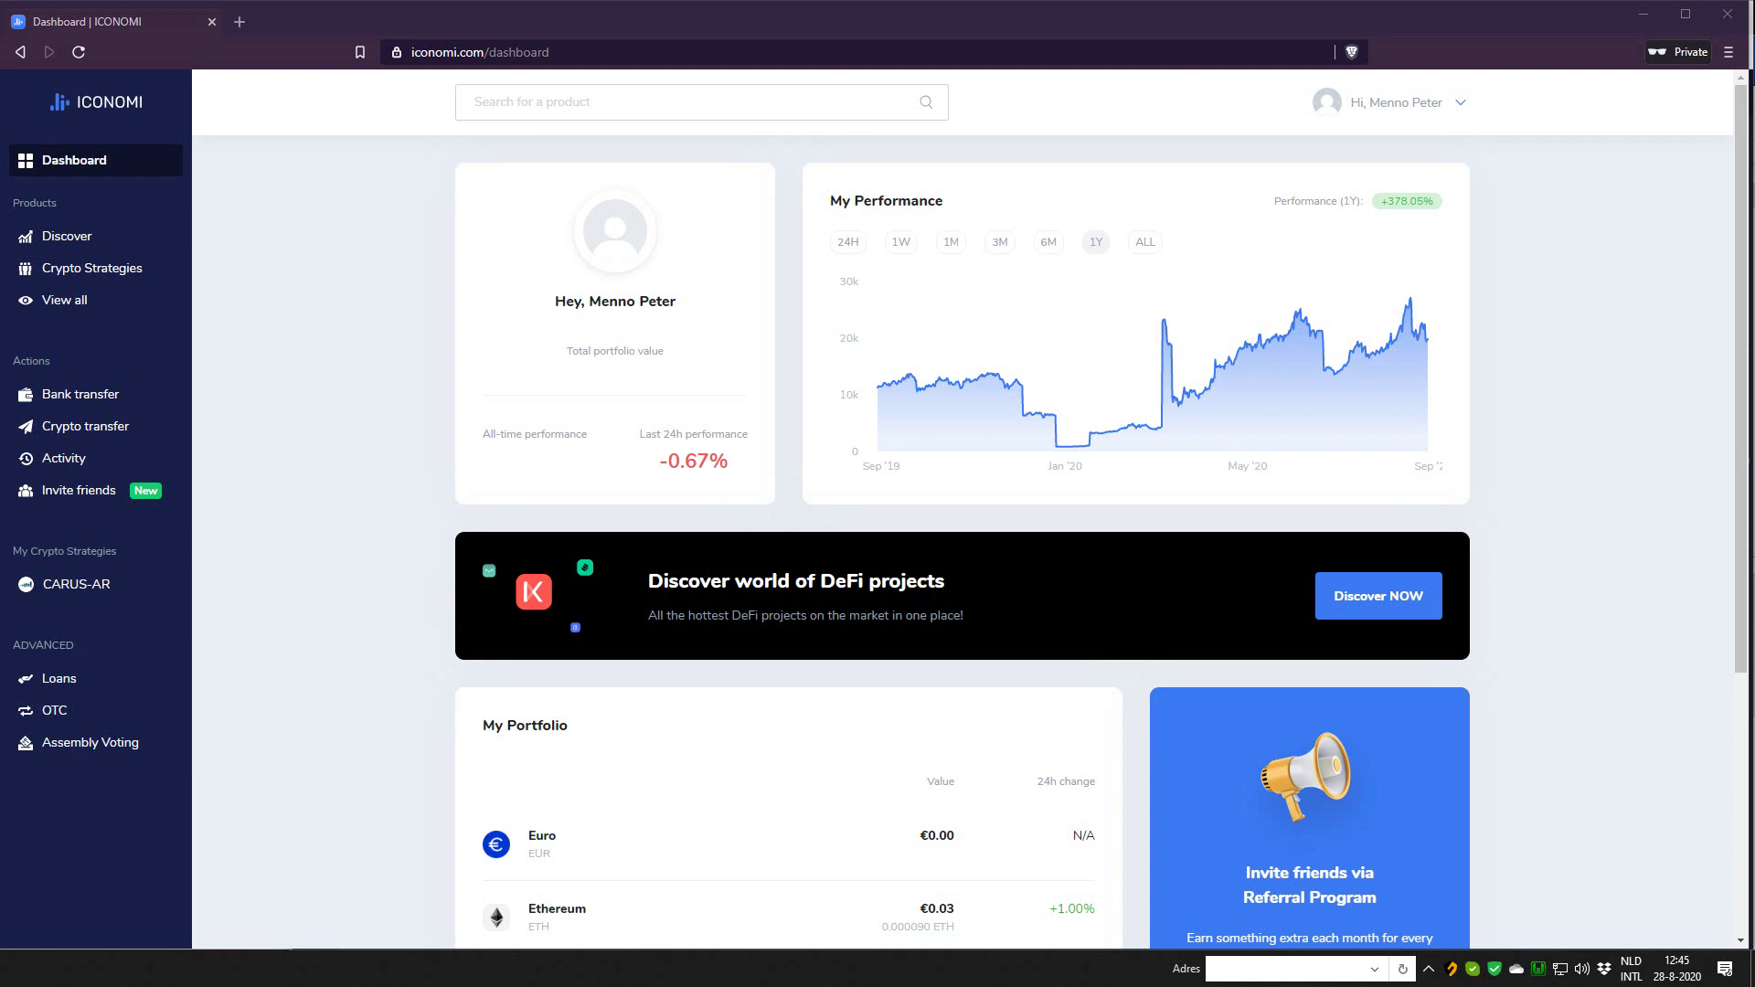
Step: Switch the portfolio performance chart between six months, one month and one year
click(1048, 242)
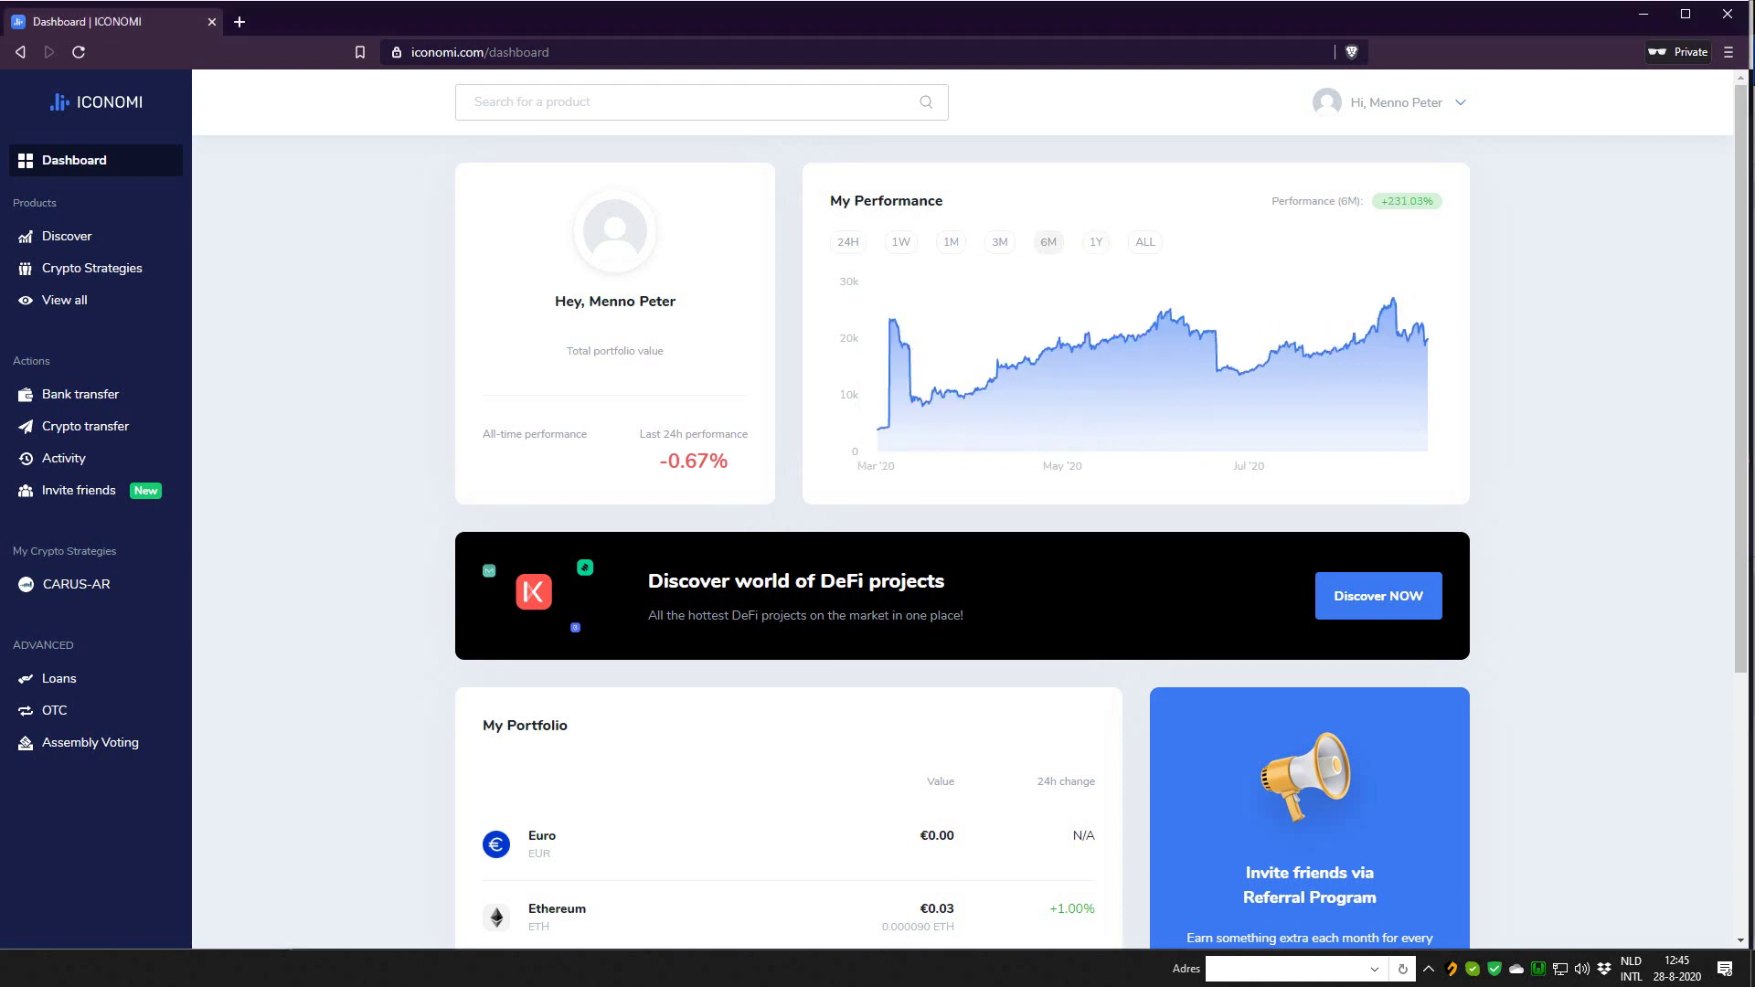
click(951, 241)
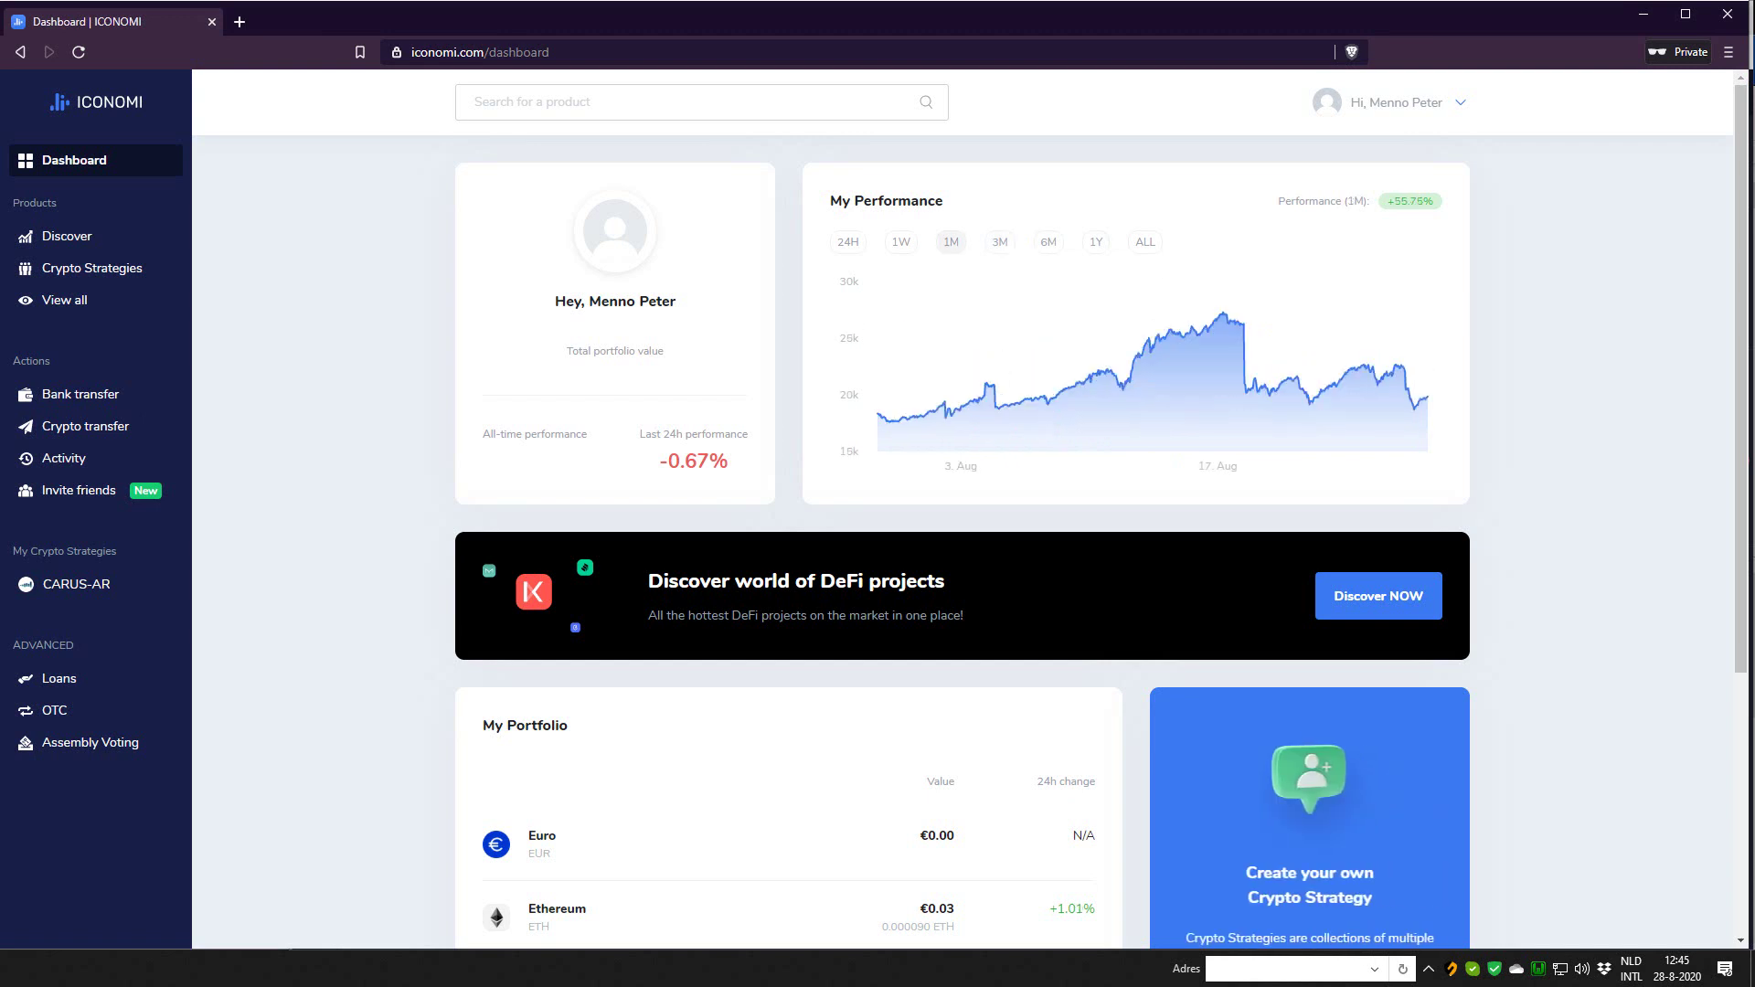
click(1096, 241)
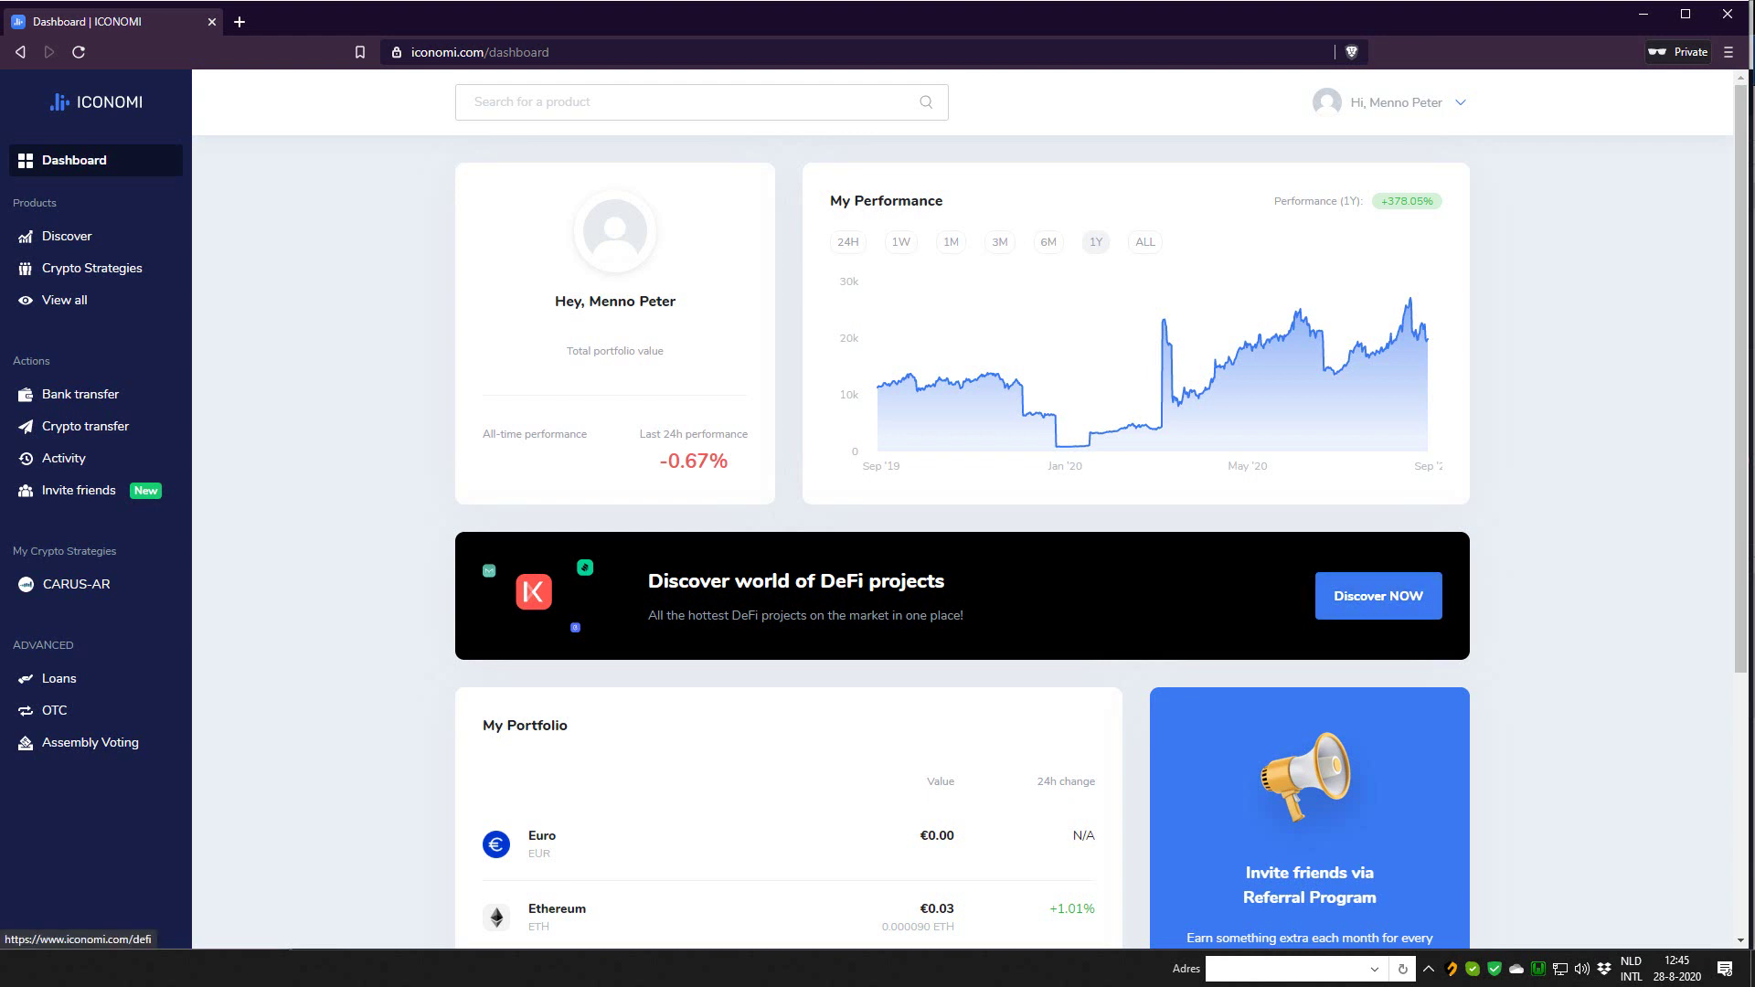
scroll(963, 540, down, 4)
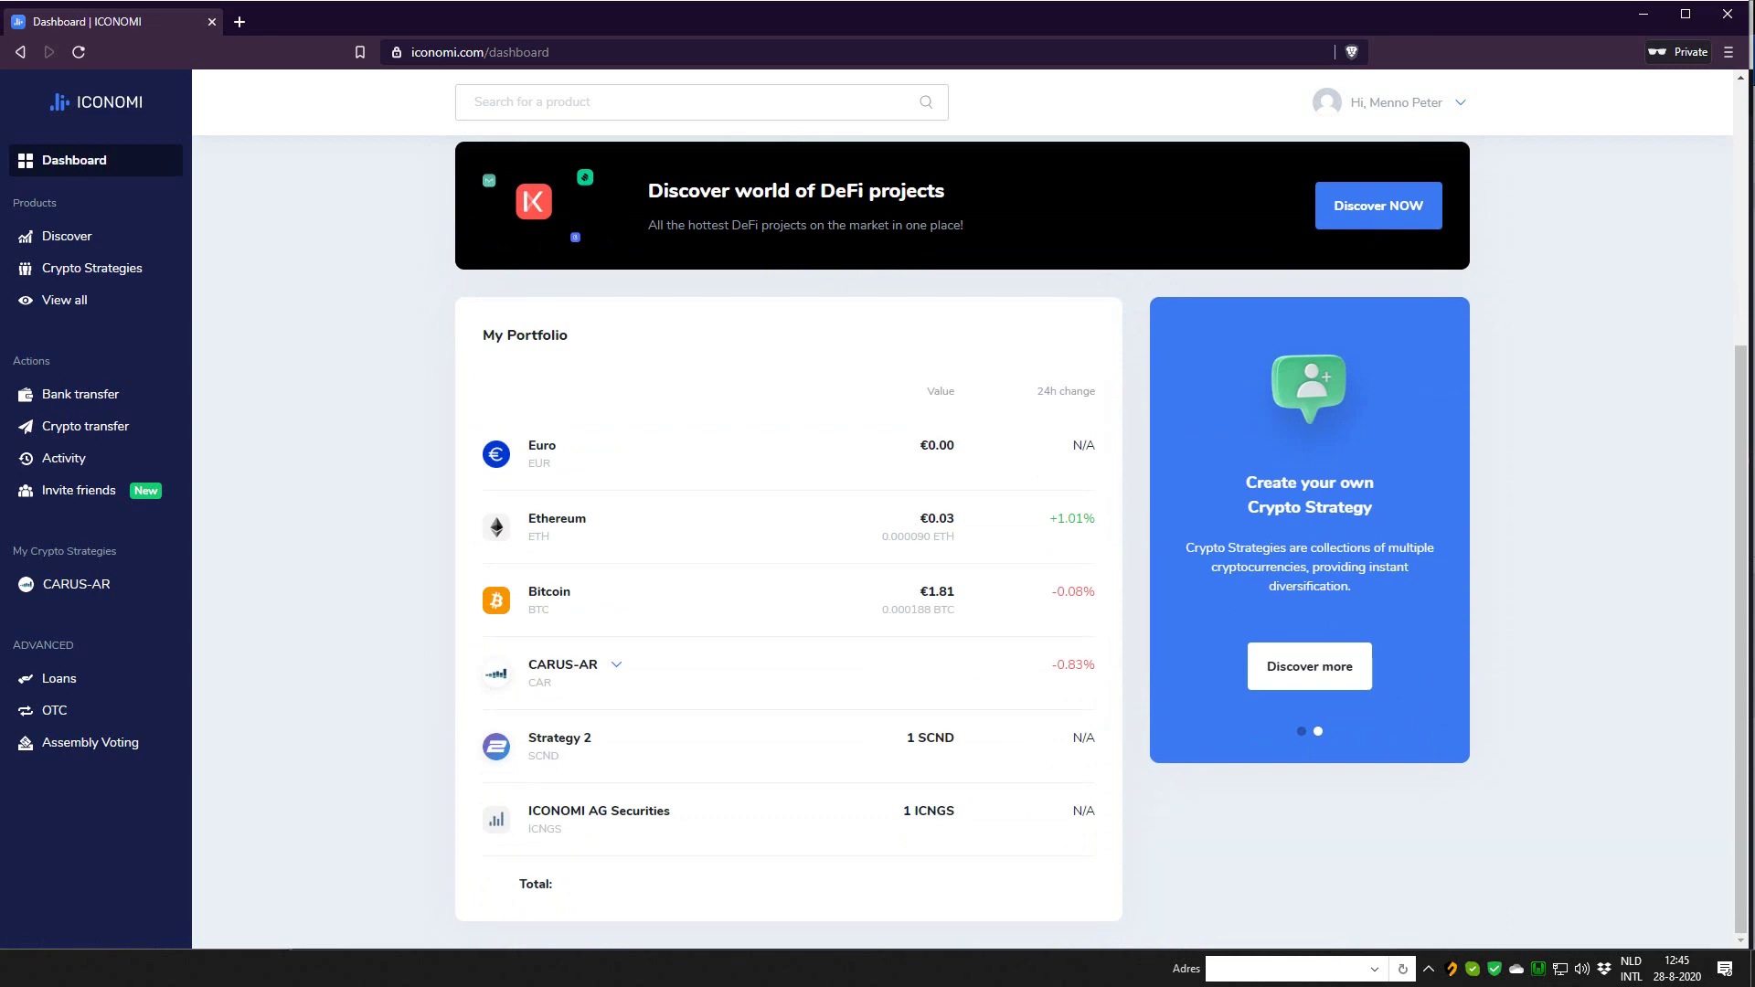
scroll(963, 540, up, 4)
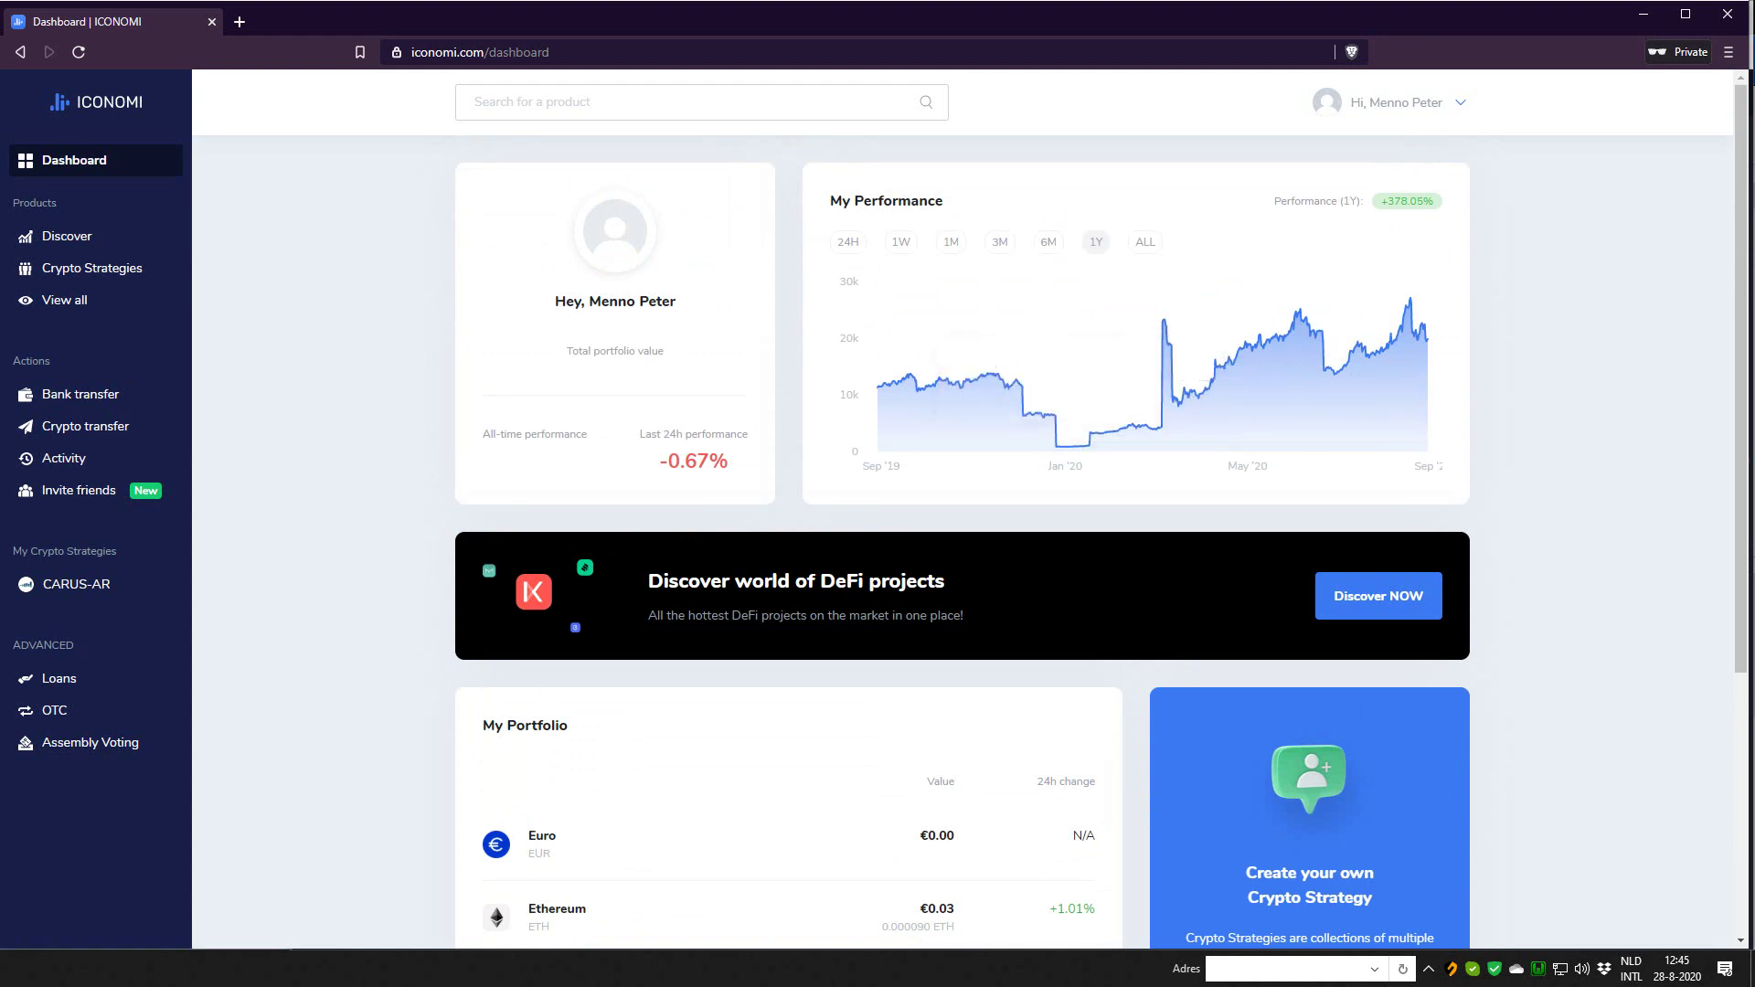
Step: Open the Discover page and load four more copyable crypto strategies
click(67, 236)
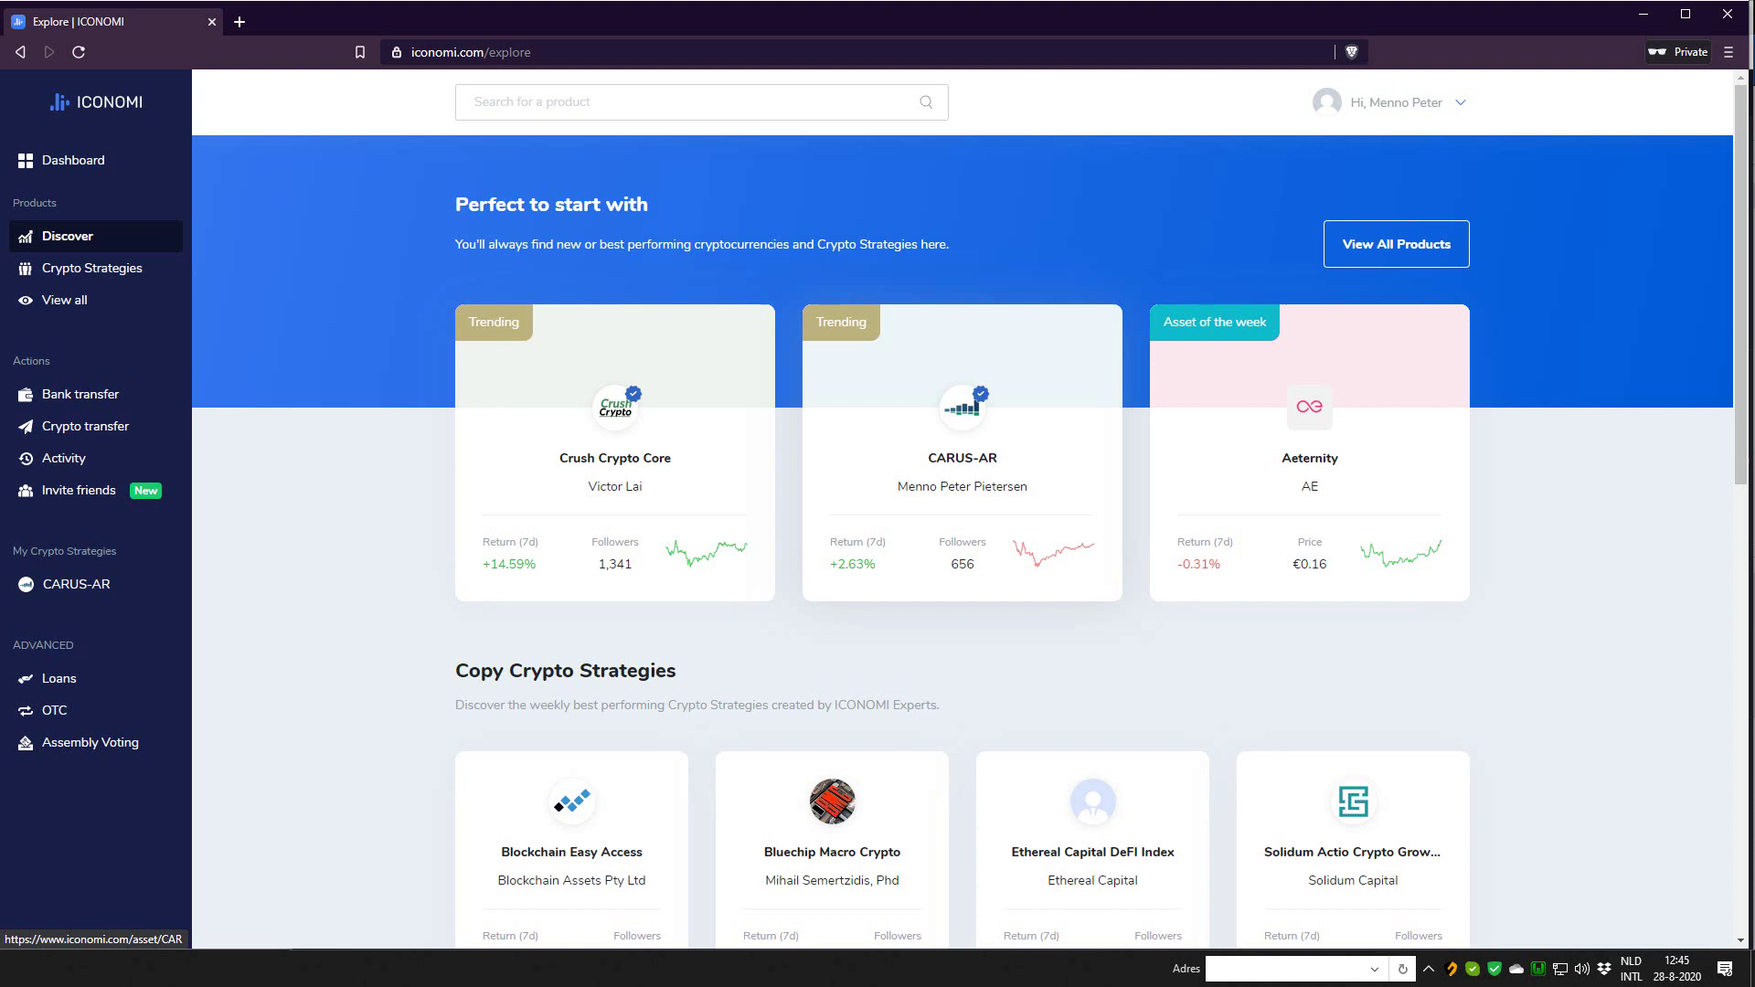
scroll(963, 512, down, 3)
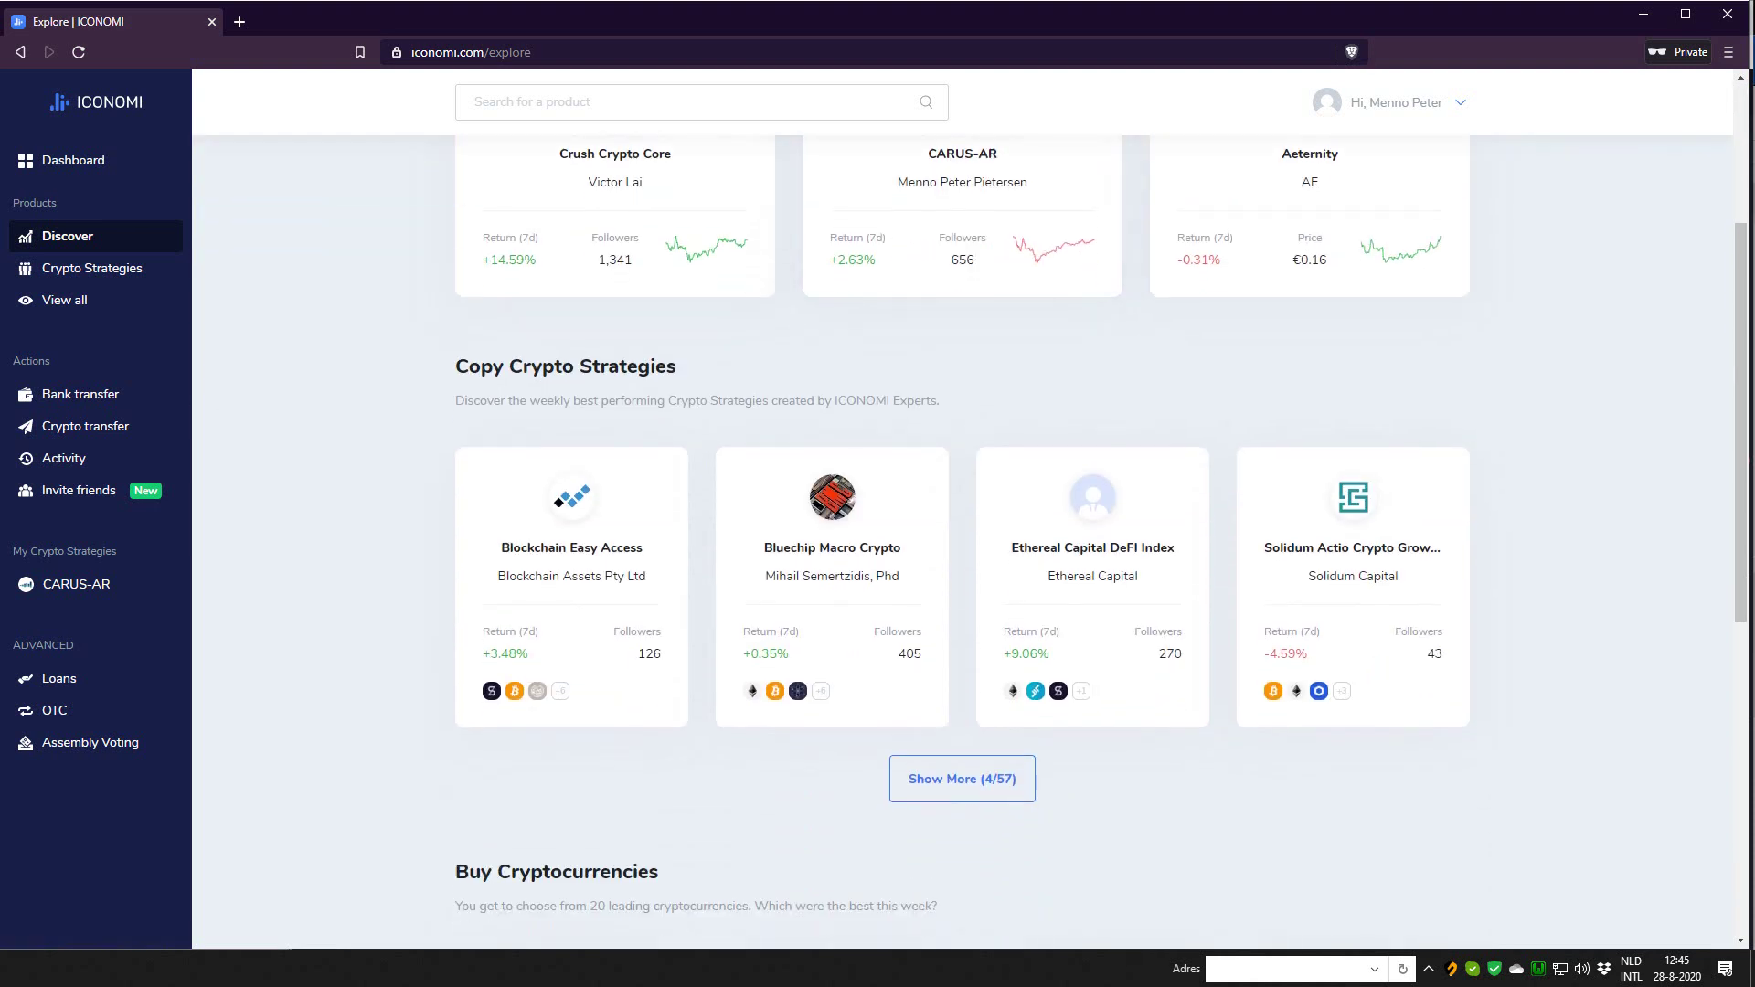
click(961, 778)
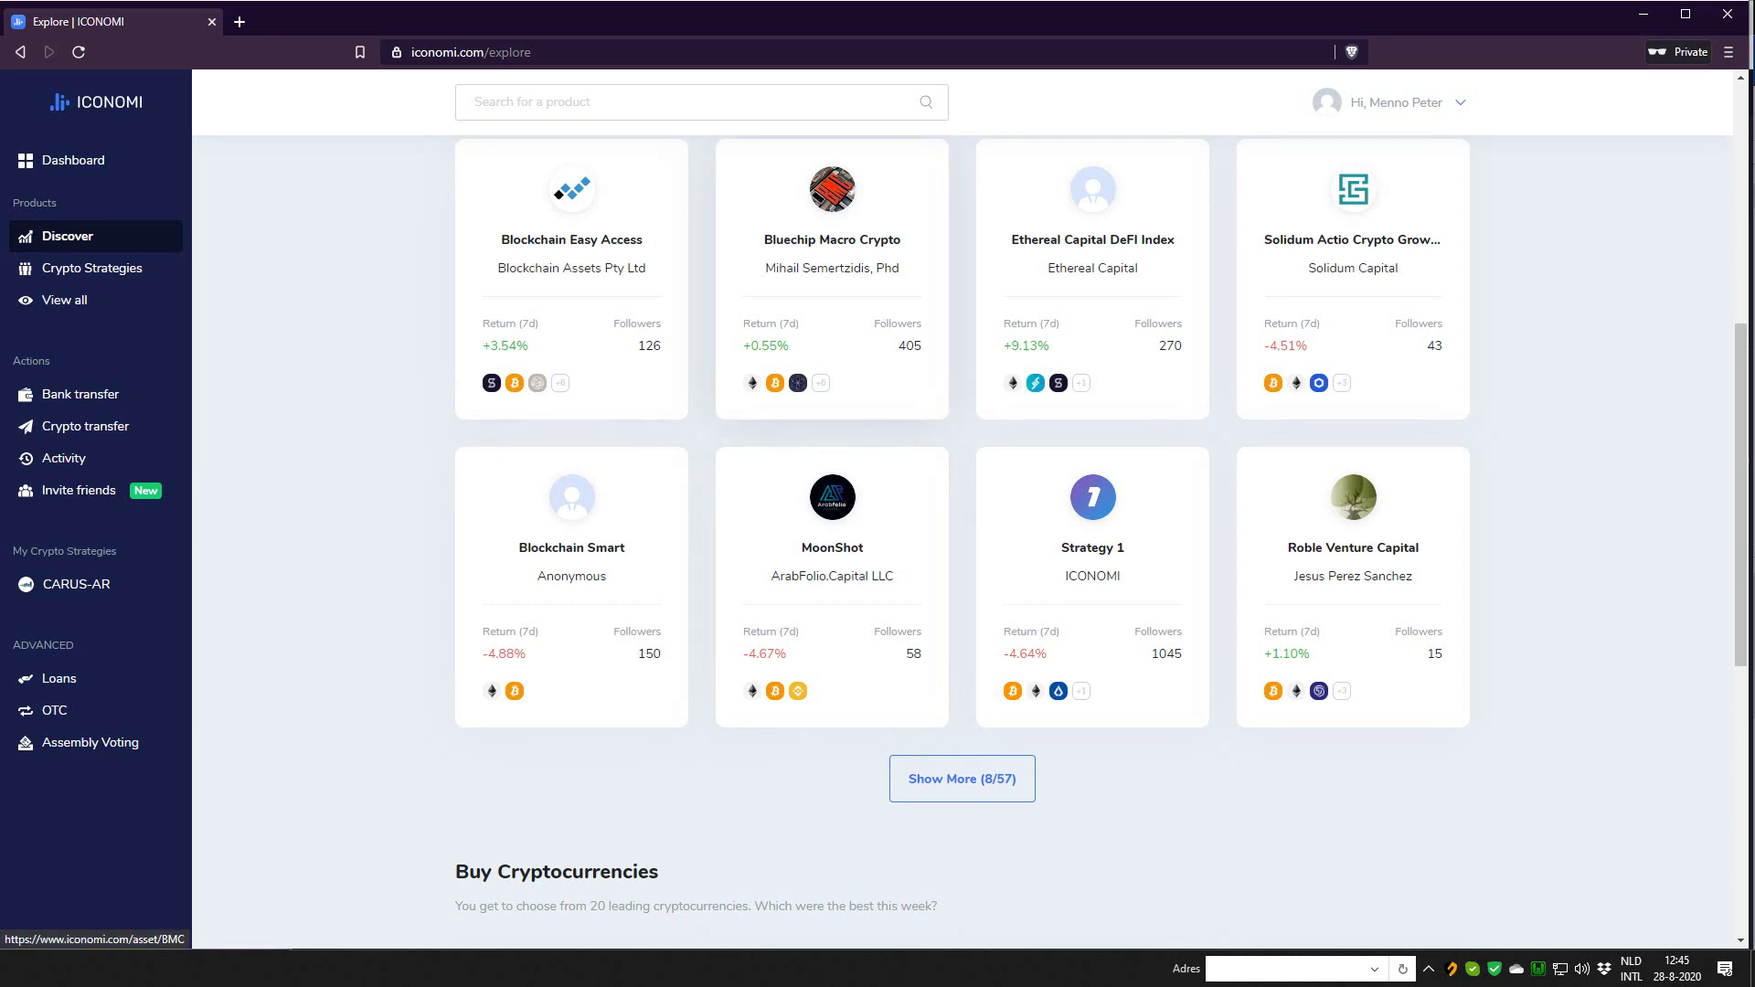
scroll(962, 540, down, 7)
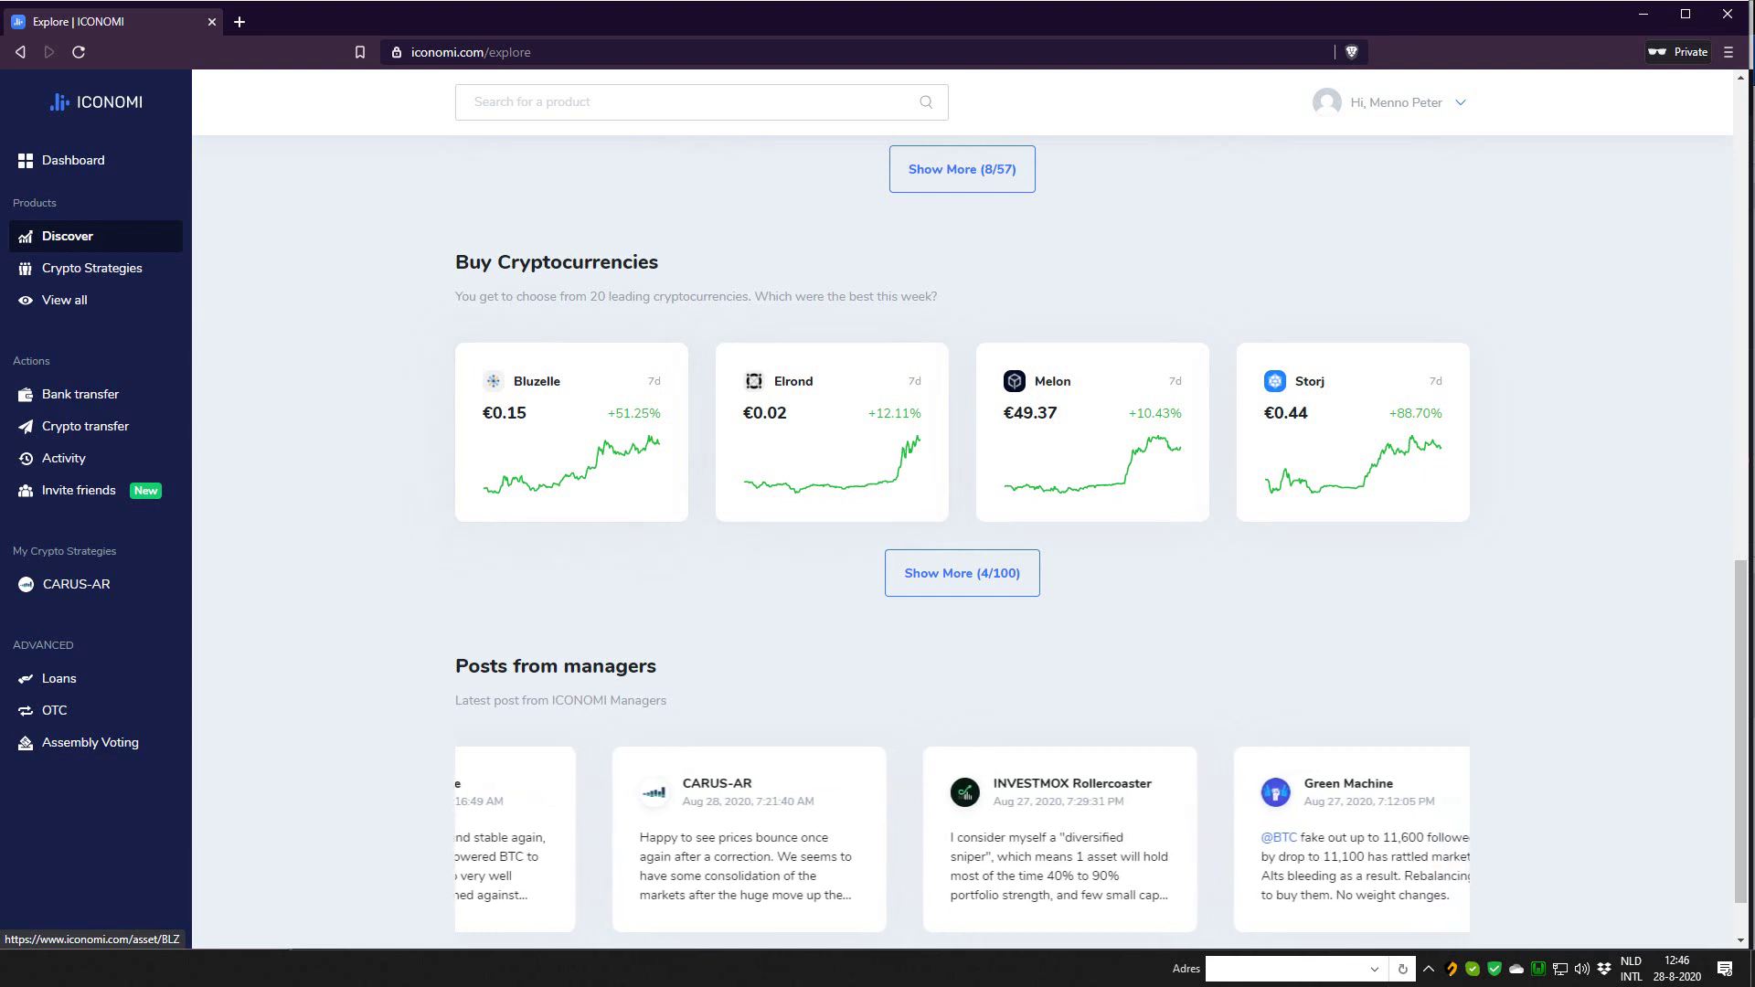
scroll(832, 411, down, 1)
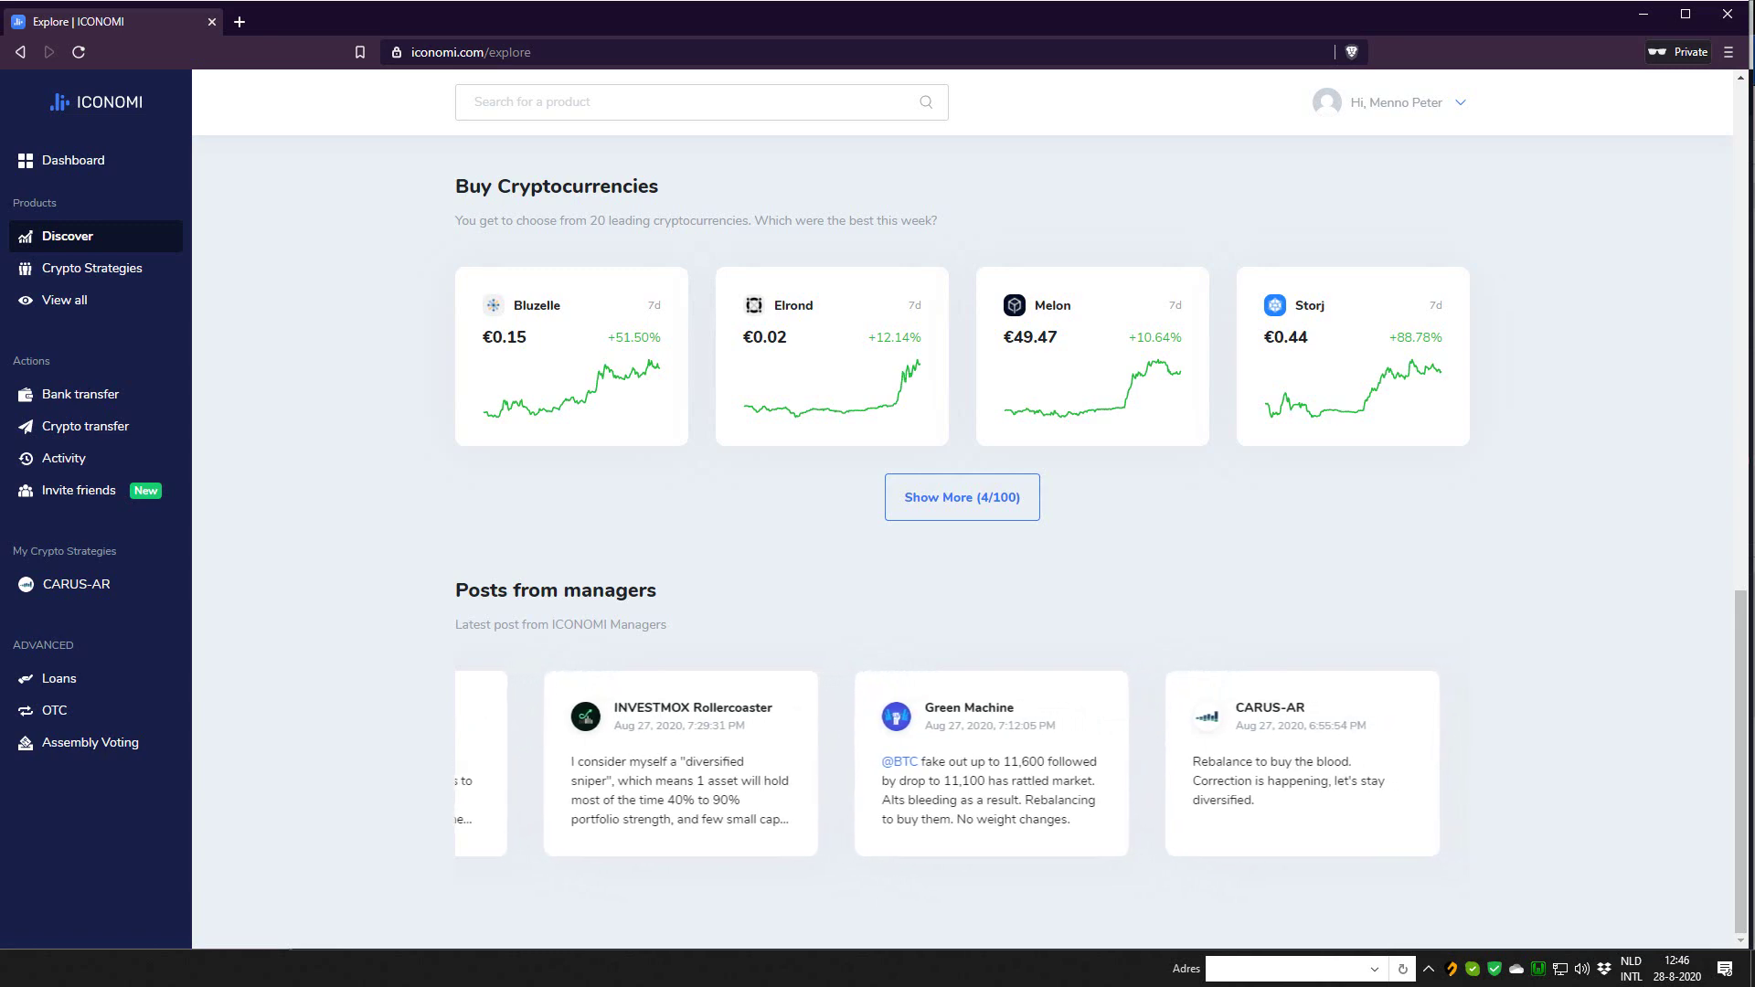
Step: Load another row of copyable strategies, reaching twelve of the 57 available
scroll(1100, 541, up, 8)
scroll(1100, 541, up, 2)
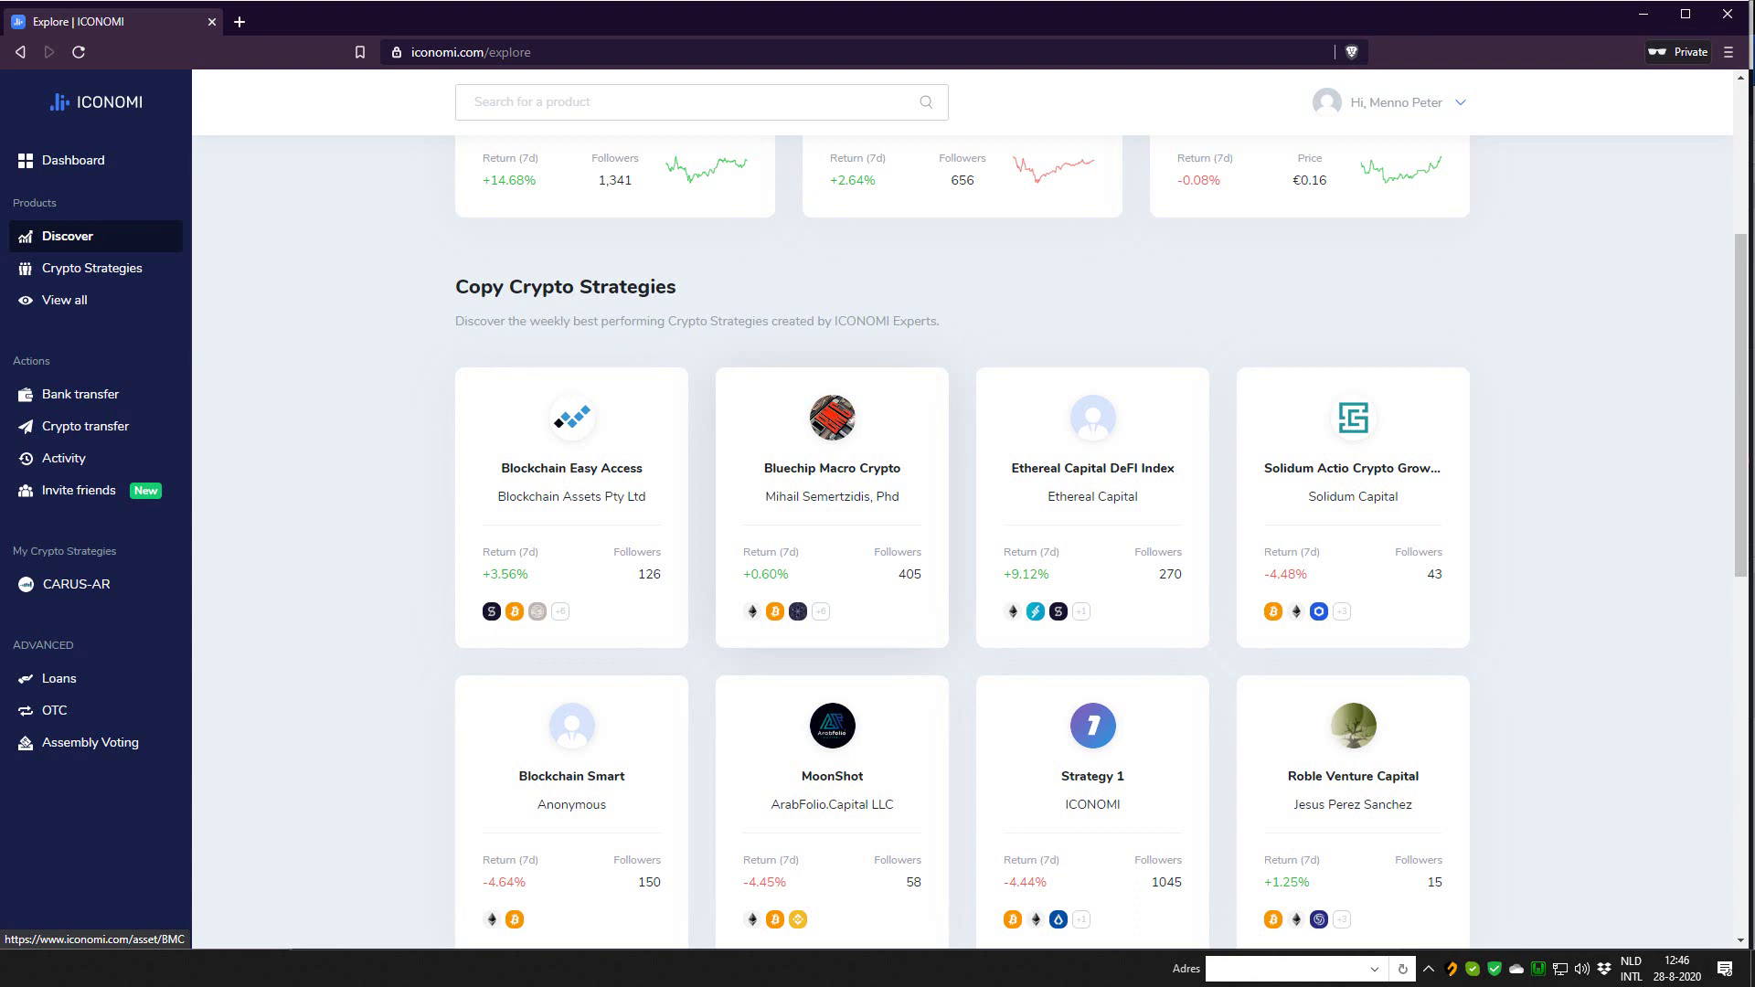
scroll(832, 549, down, 2)
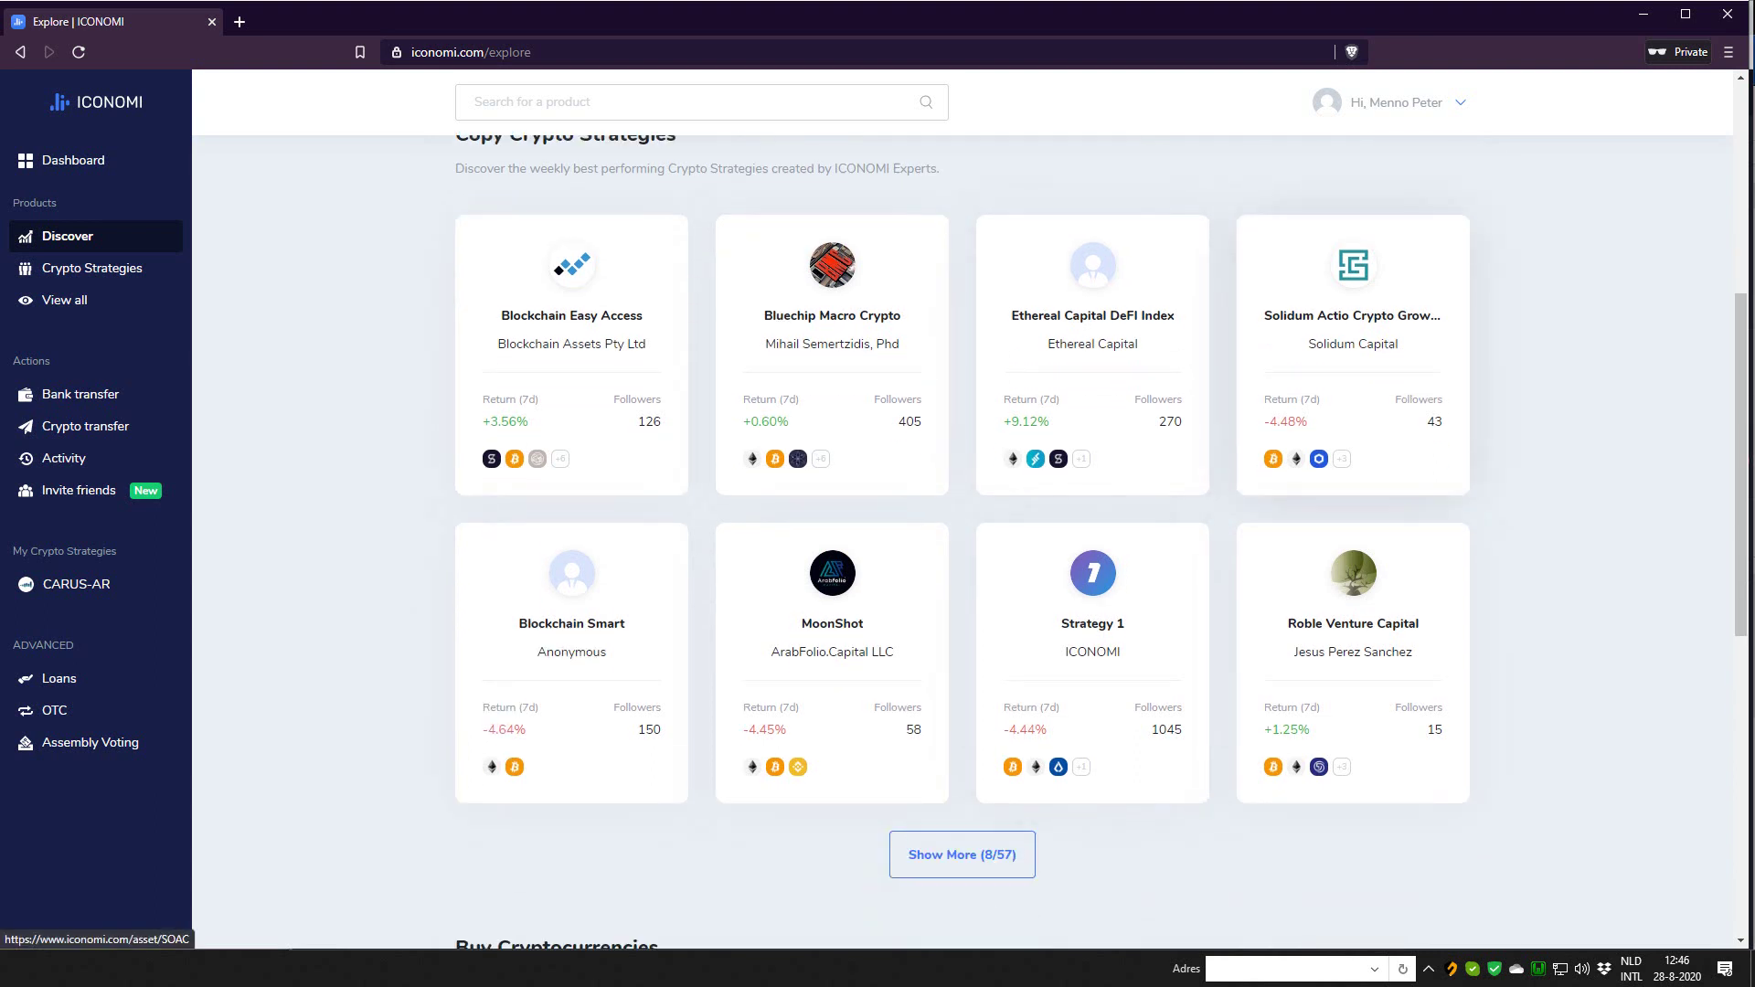
scroll(603, 411, up, 6)
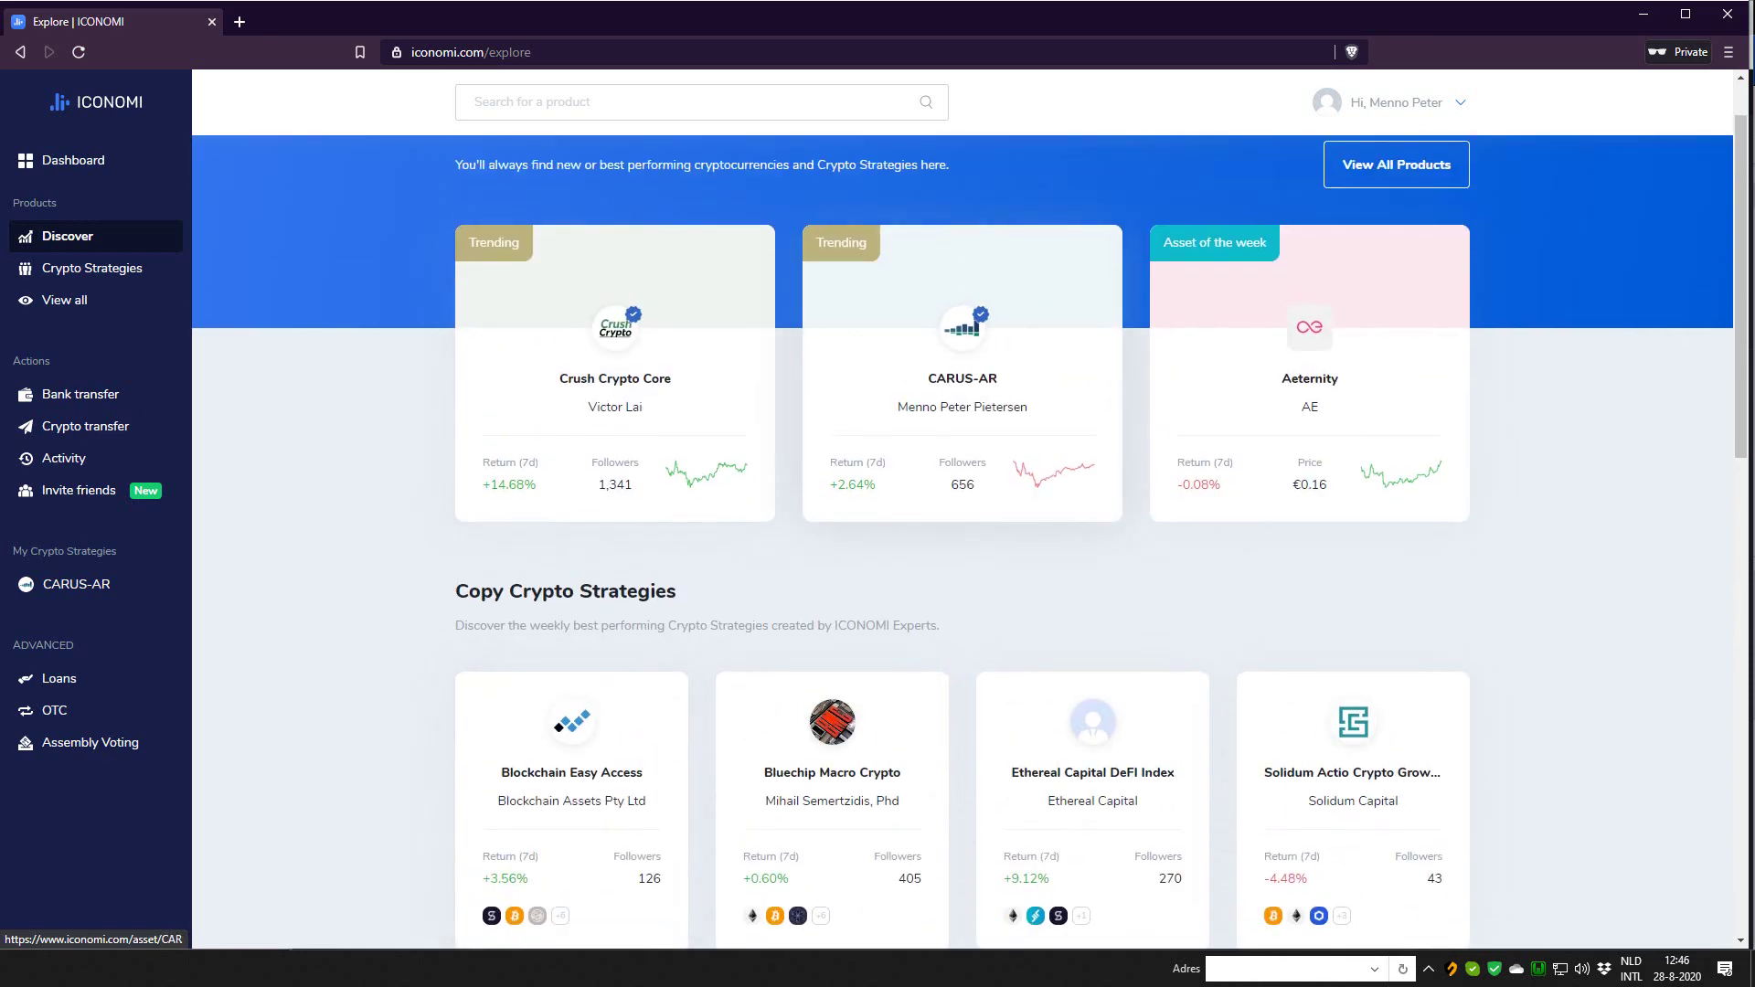
scroll(615, 411, down, 8)
click(924, 551)
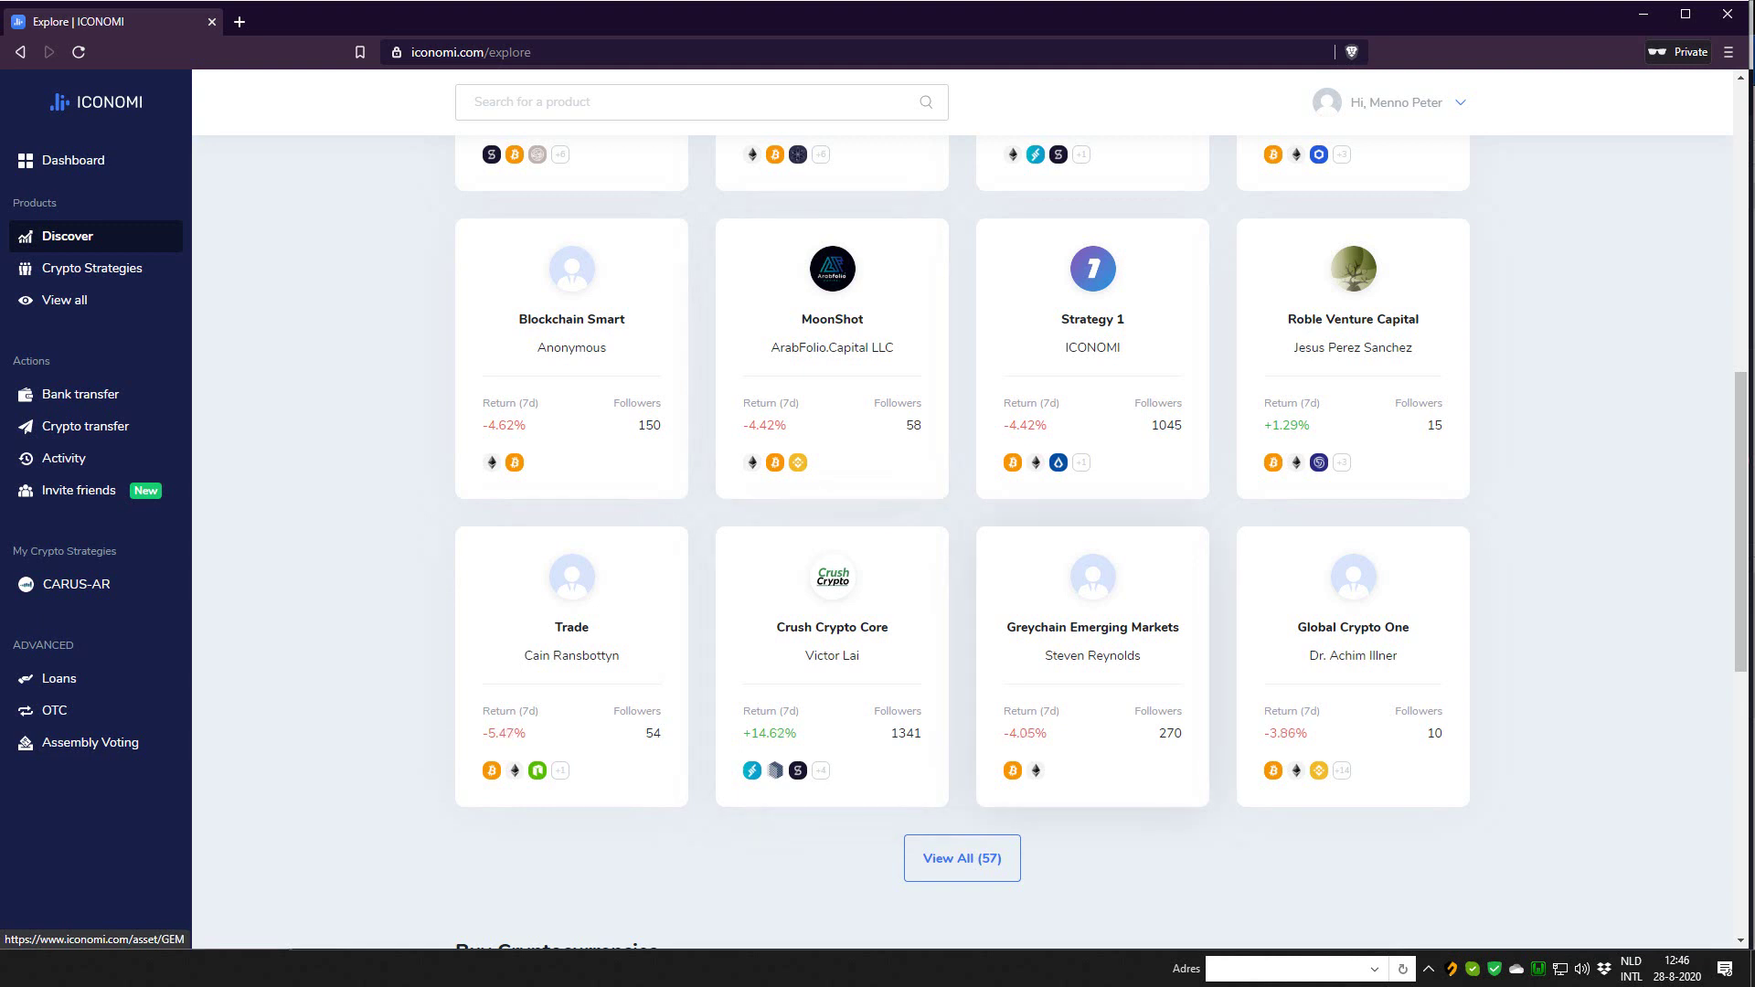
scroll(1092, 667, up, 8)
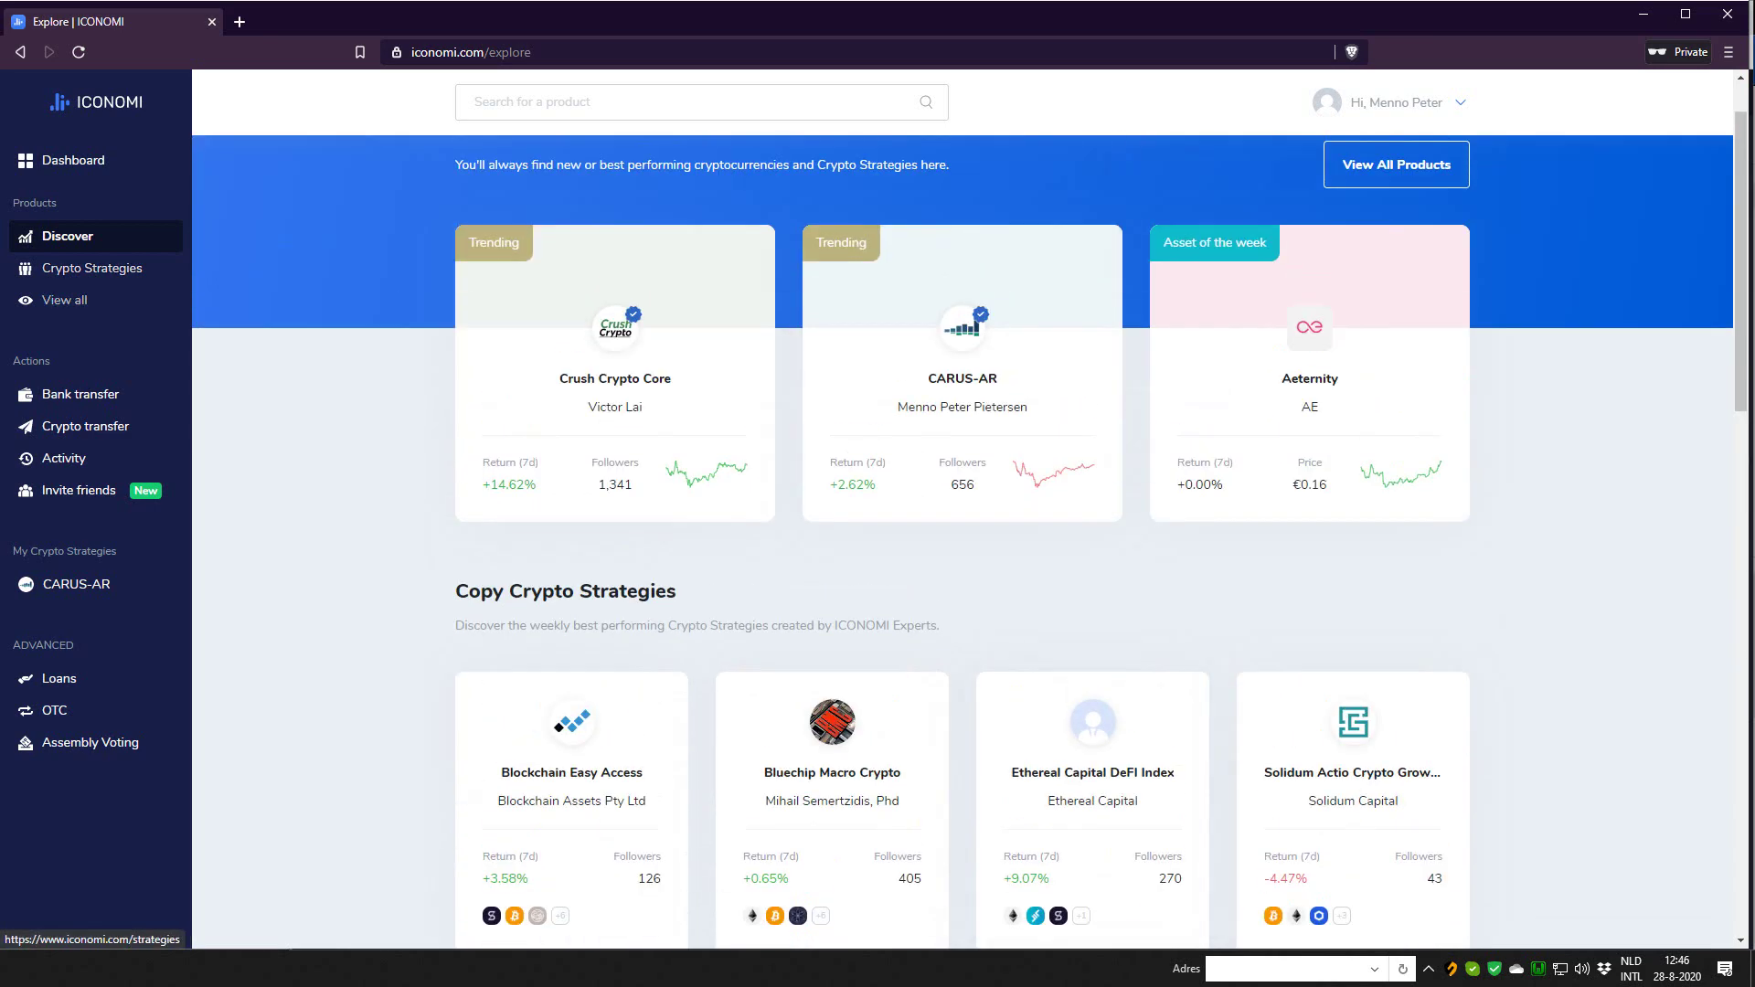
scroll(969, 512, up, 1)
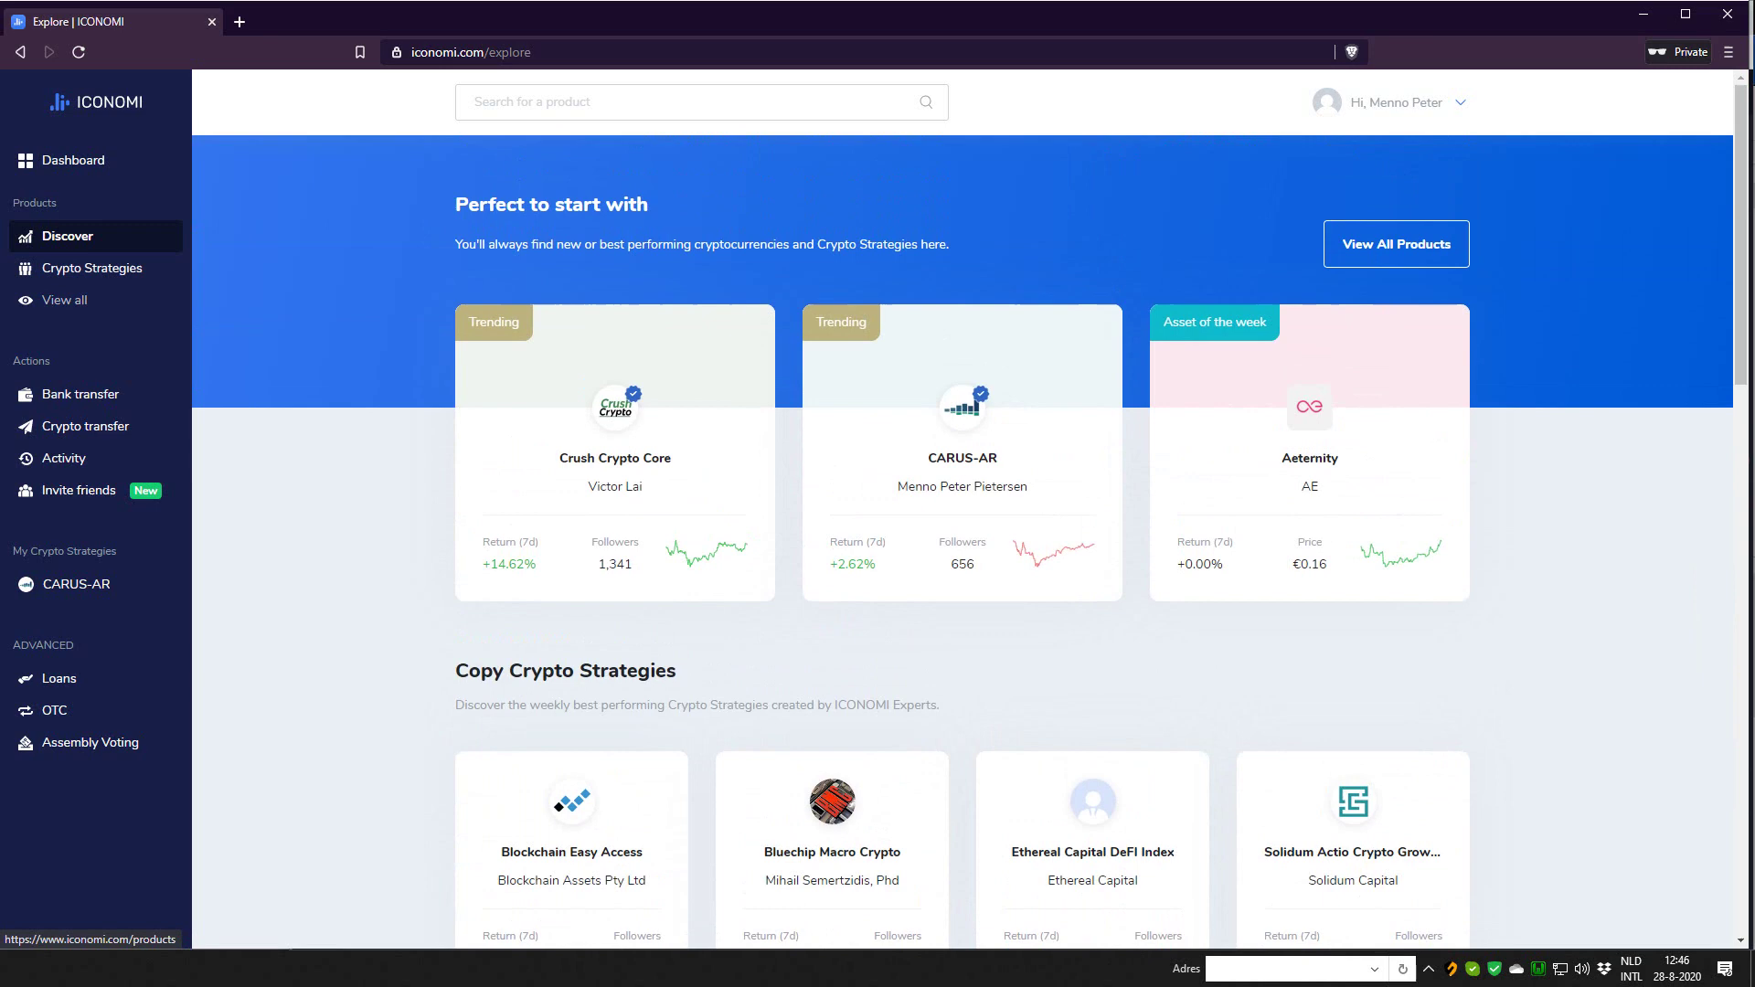
Step: Open the Crypto Strategies overview and show more of this week's top performers
click(91, 268)
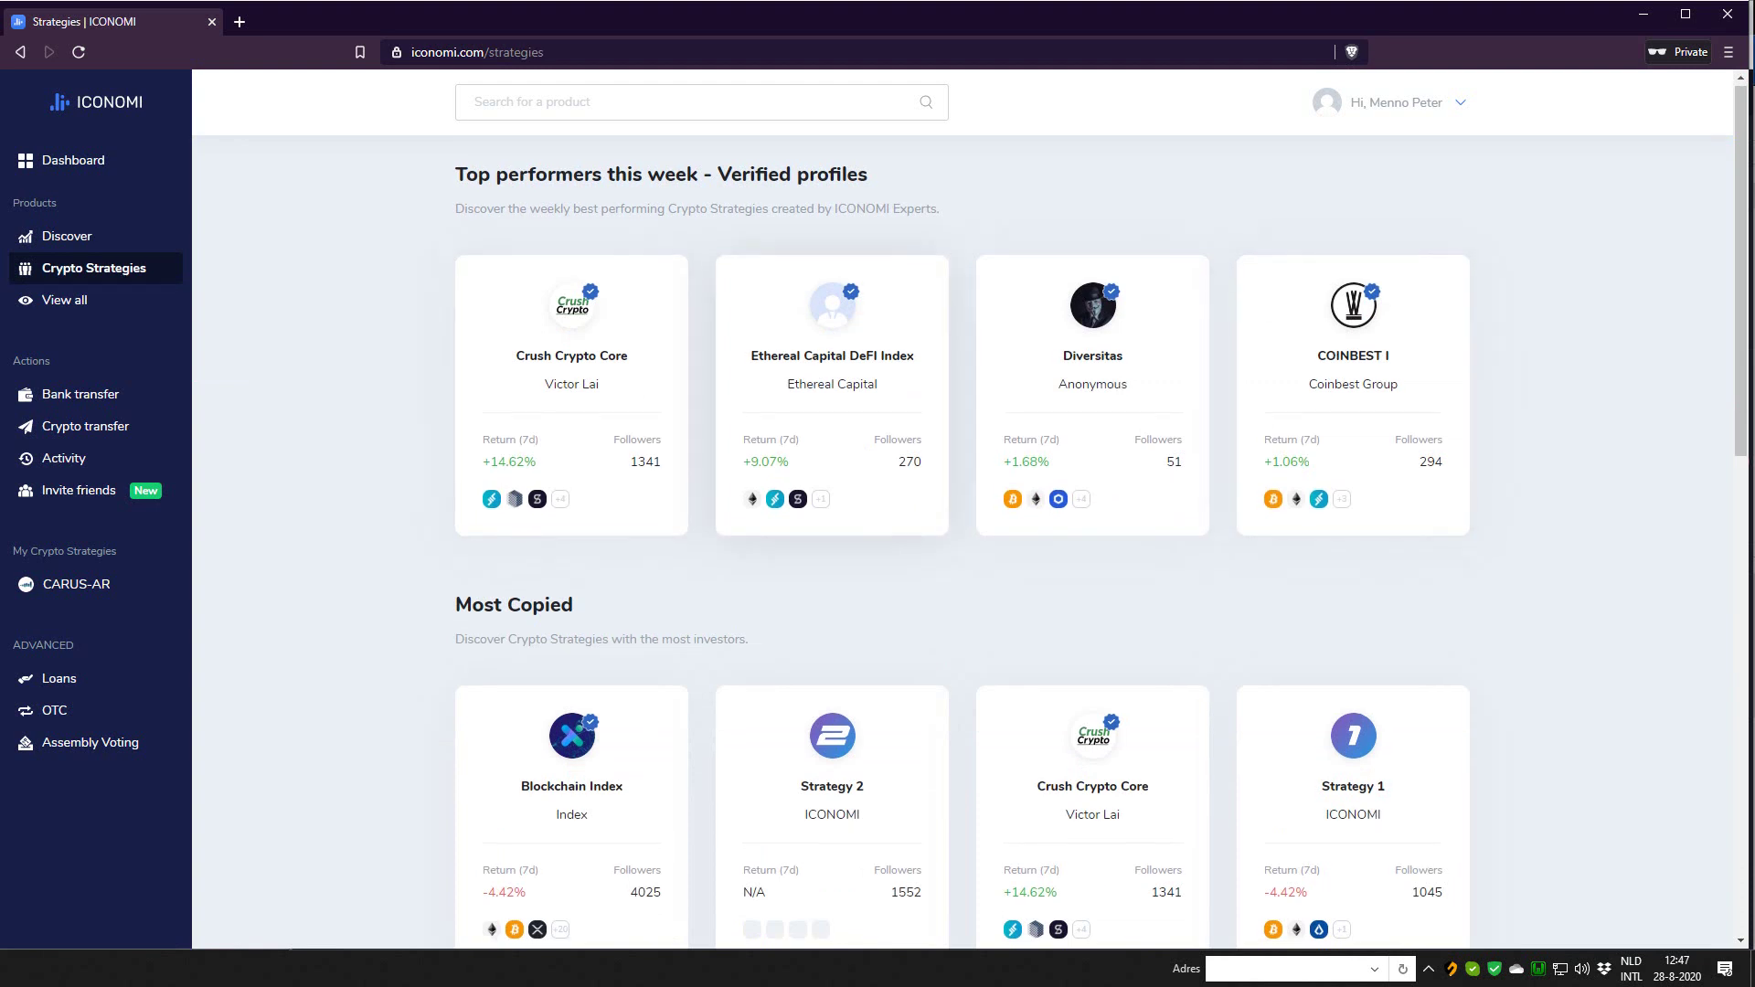
scroll(1093, 549, down, 3)
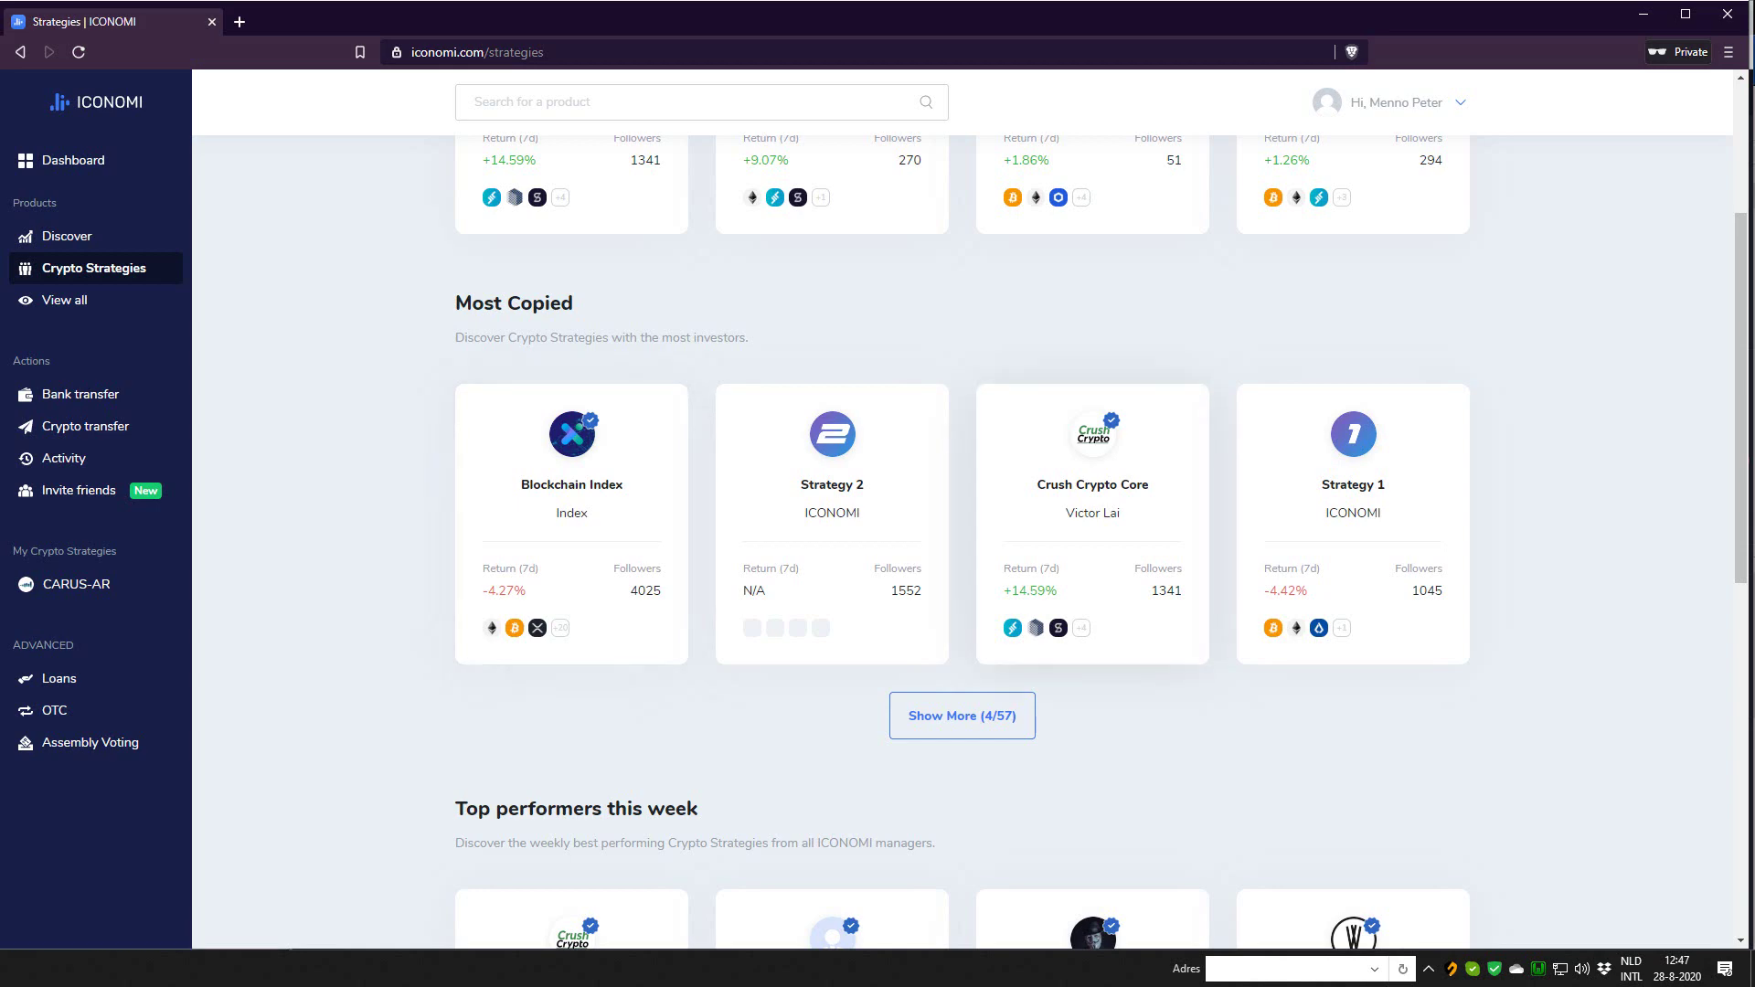
scroll(1092, 521, down, 3)
scroll(1092, 521, up, 3)
scroll(832, 457, down, 1)
scroll(832, 457, down, 3)
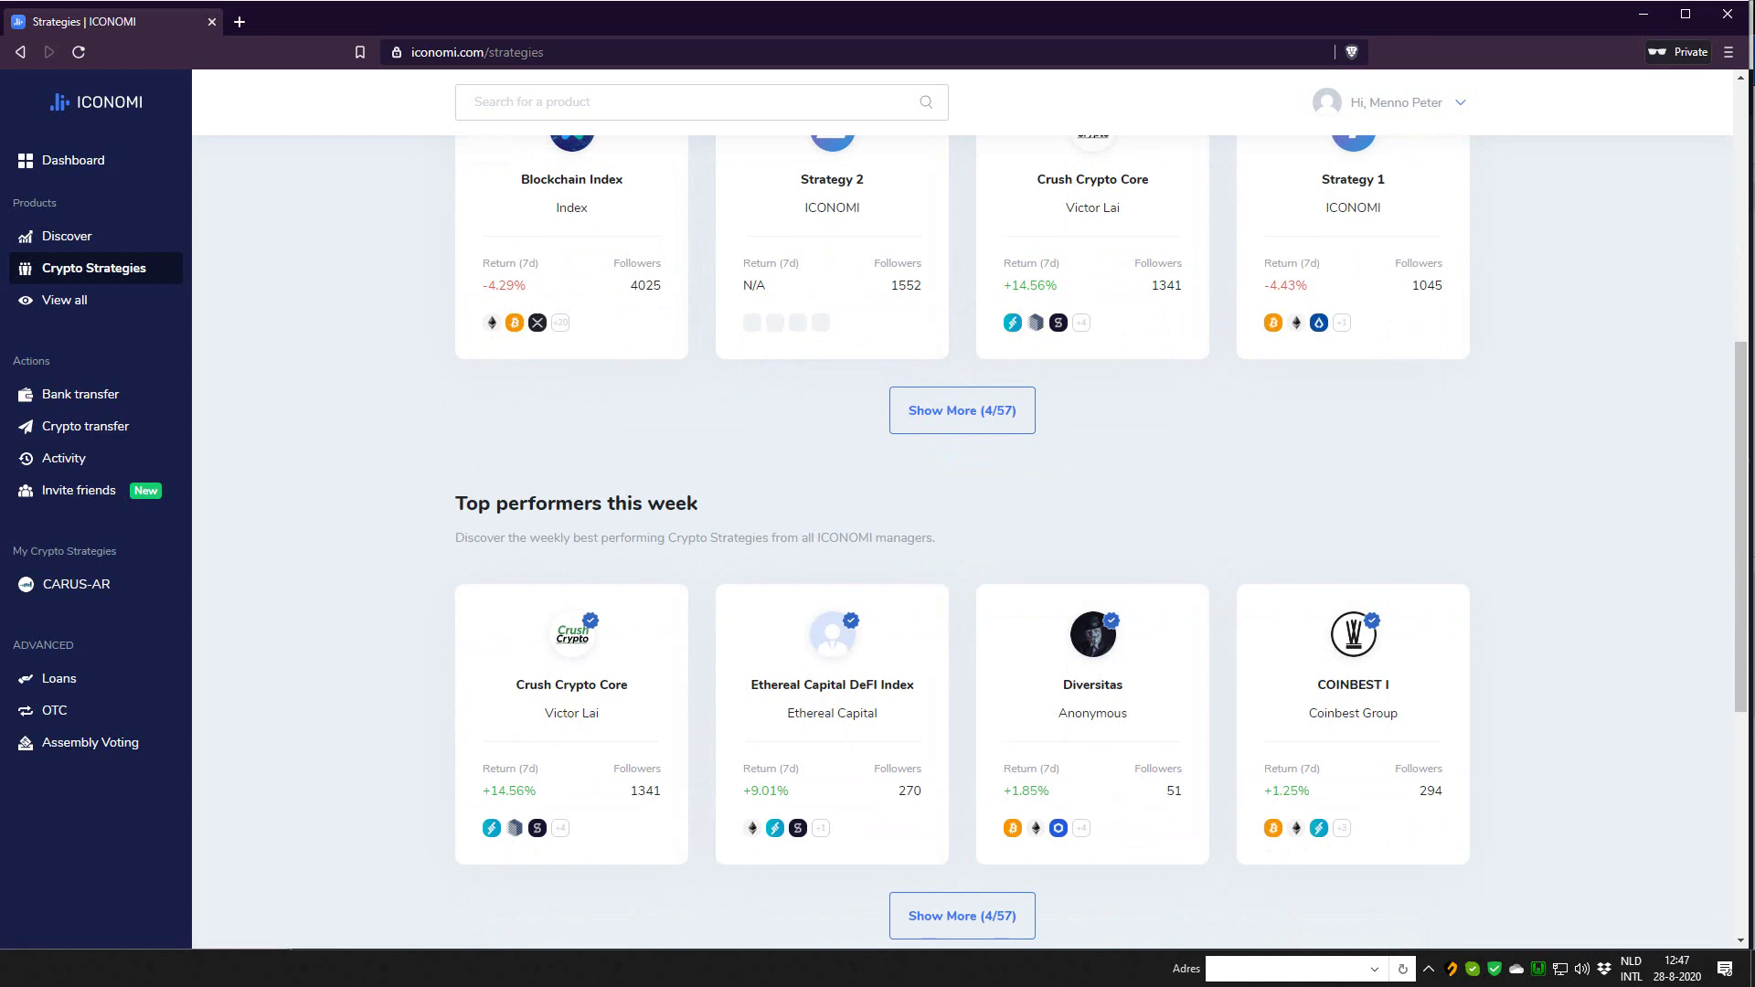
scroll(832, 457, down, 2)
scroll(962, 610, down, 4)
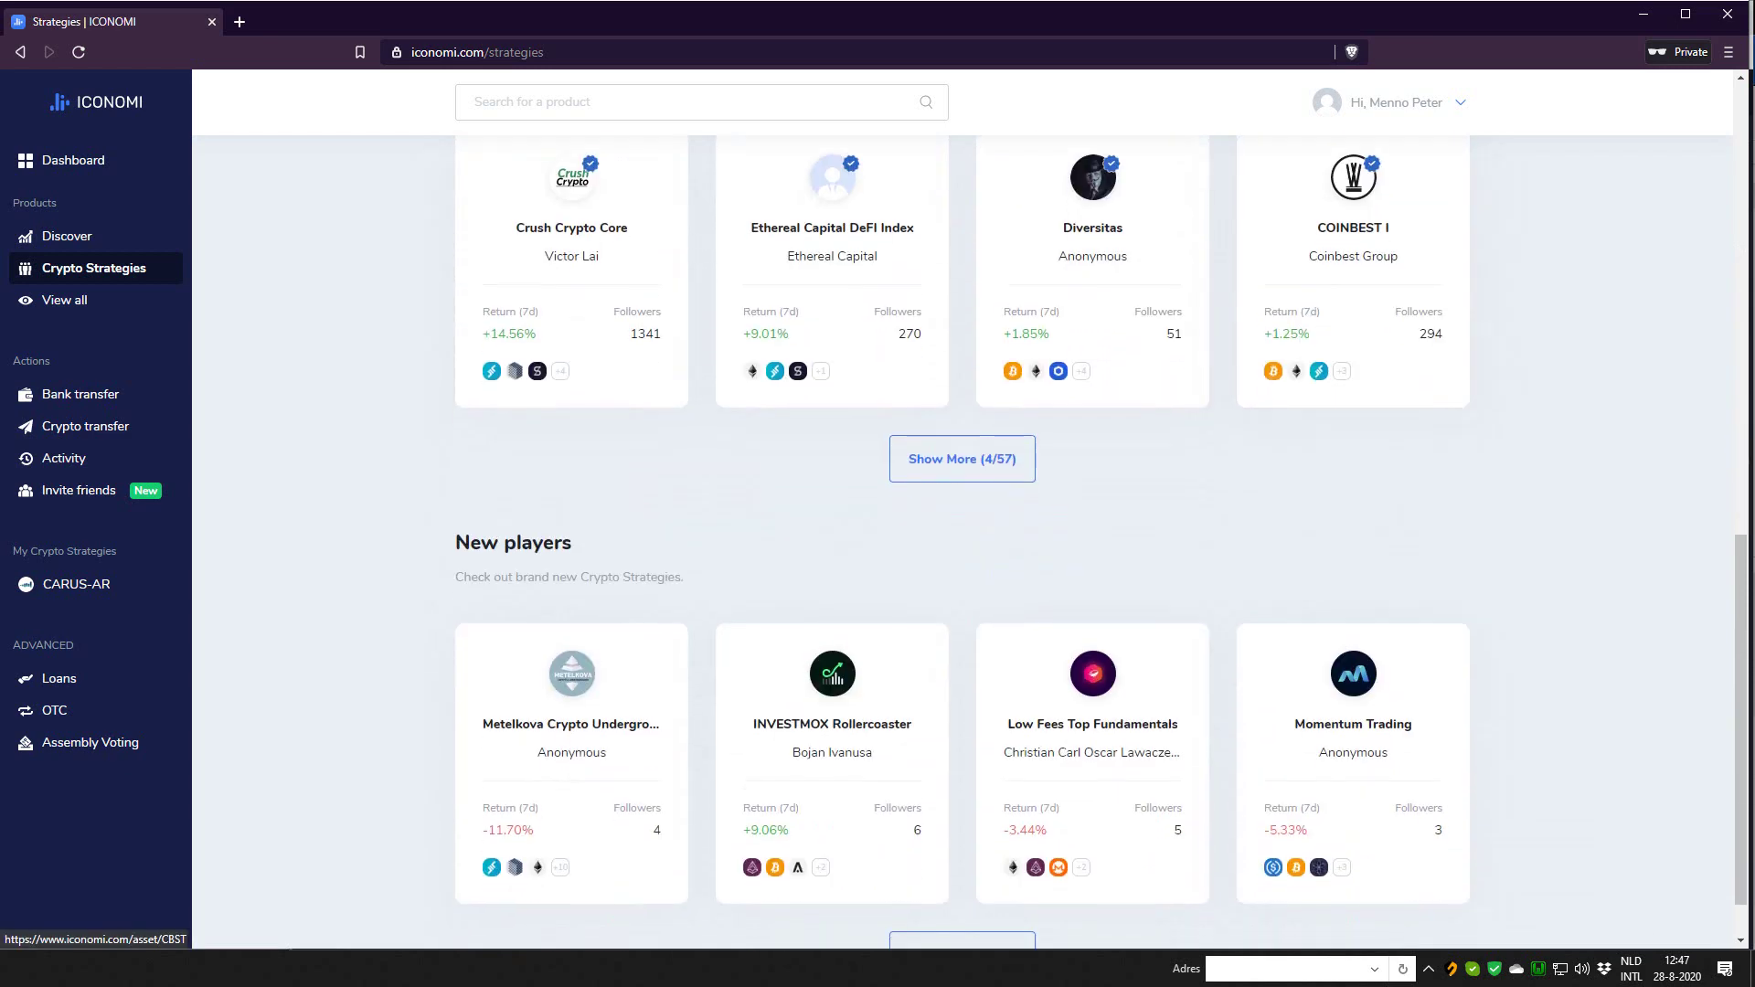
scroll(961, 611, up, 3)
click(962, 611)
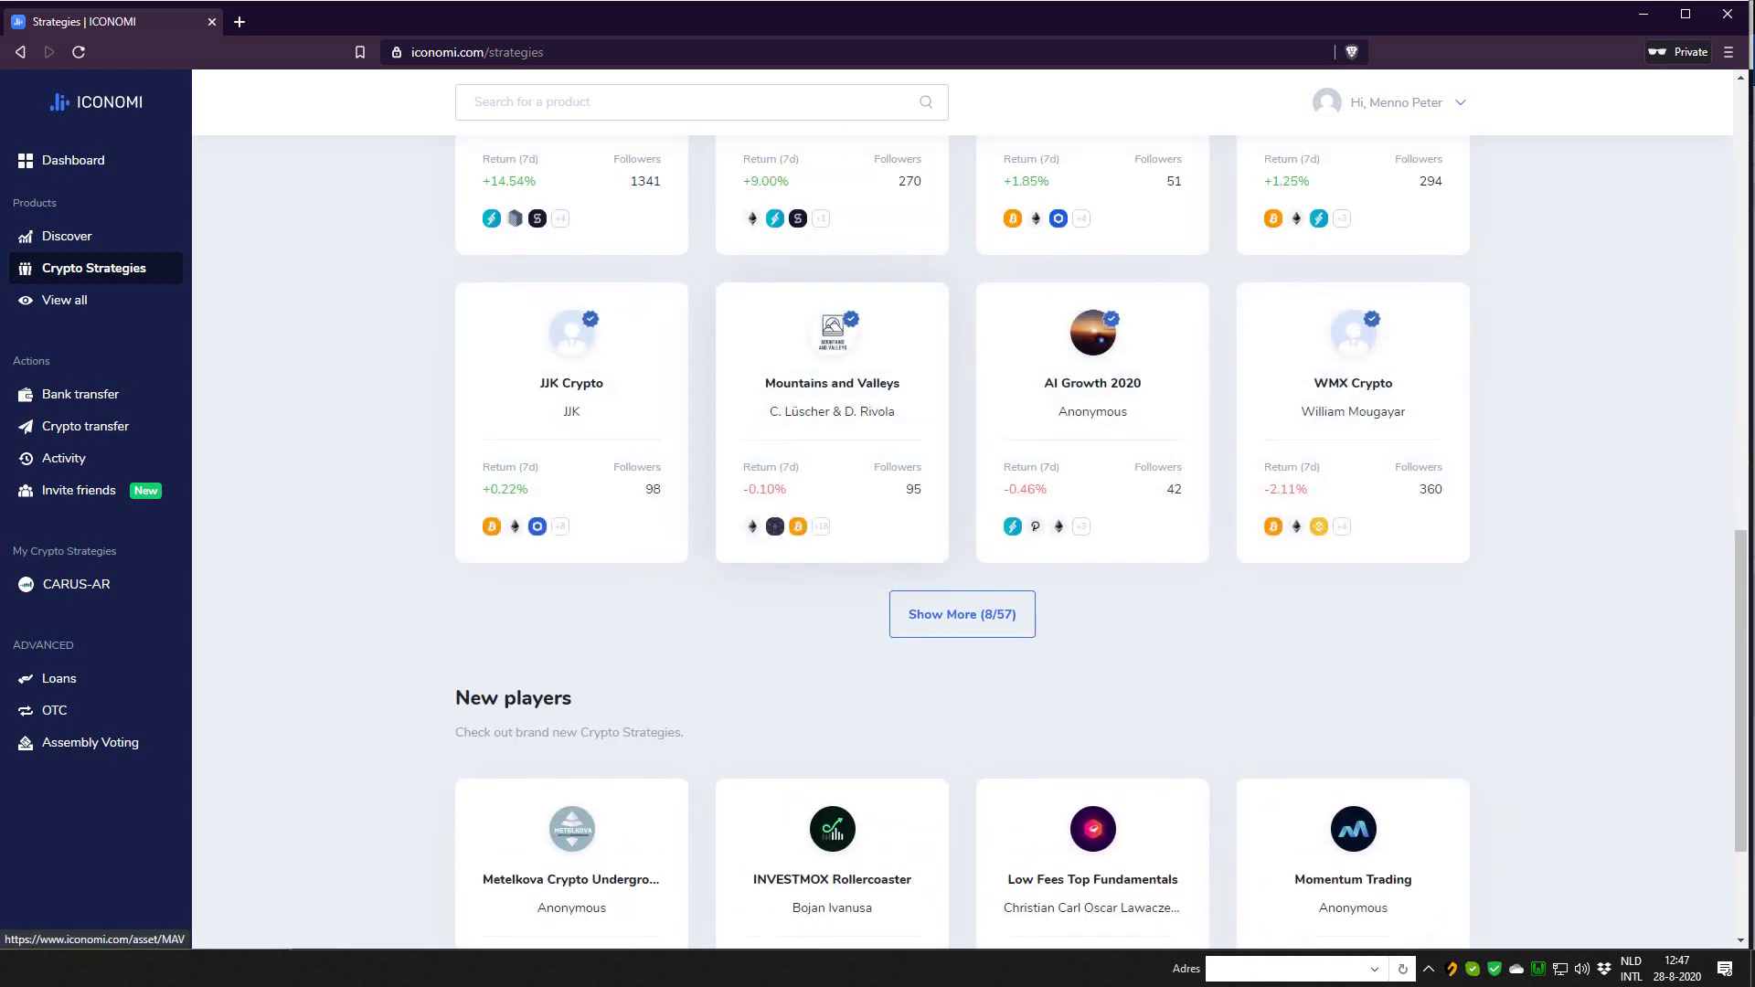
Step: Open the All available products list with 24h returns, prices and market caps
scroll(1146, 320, up, 2)
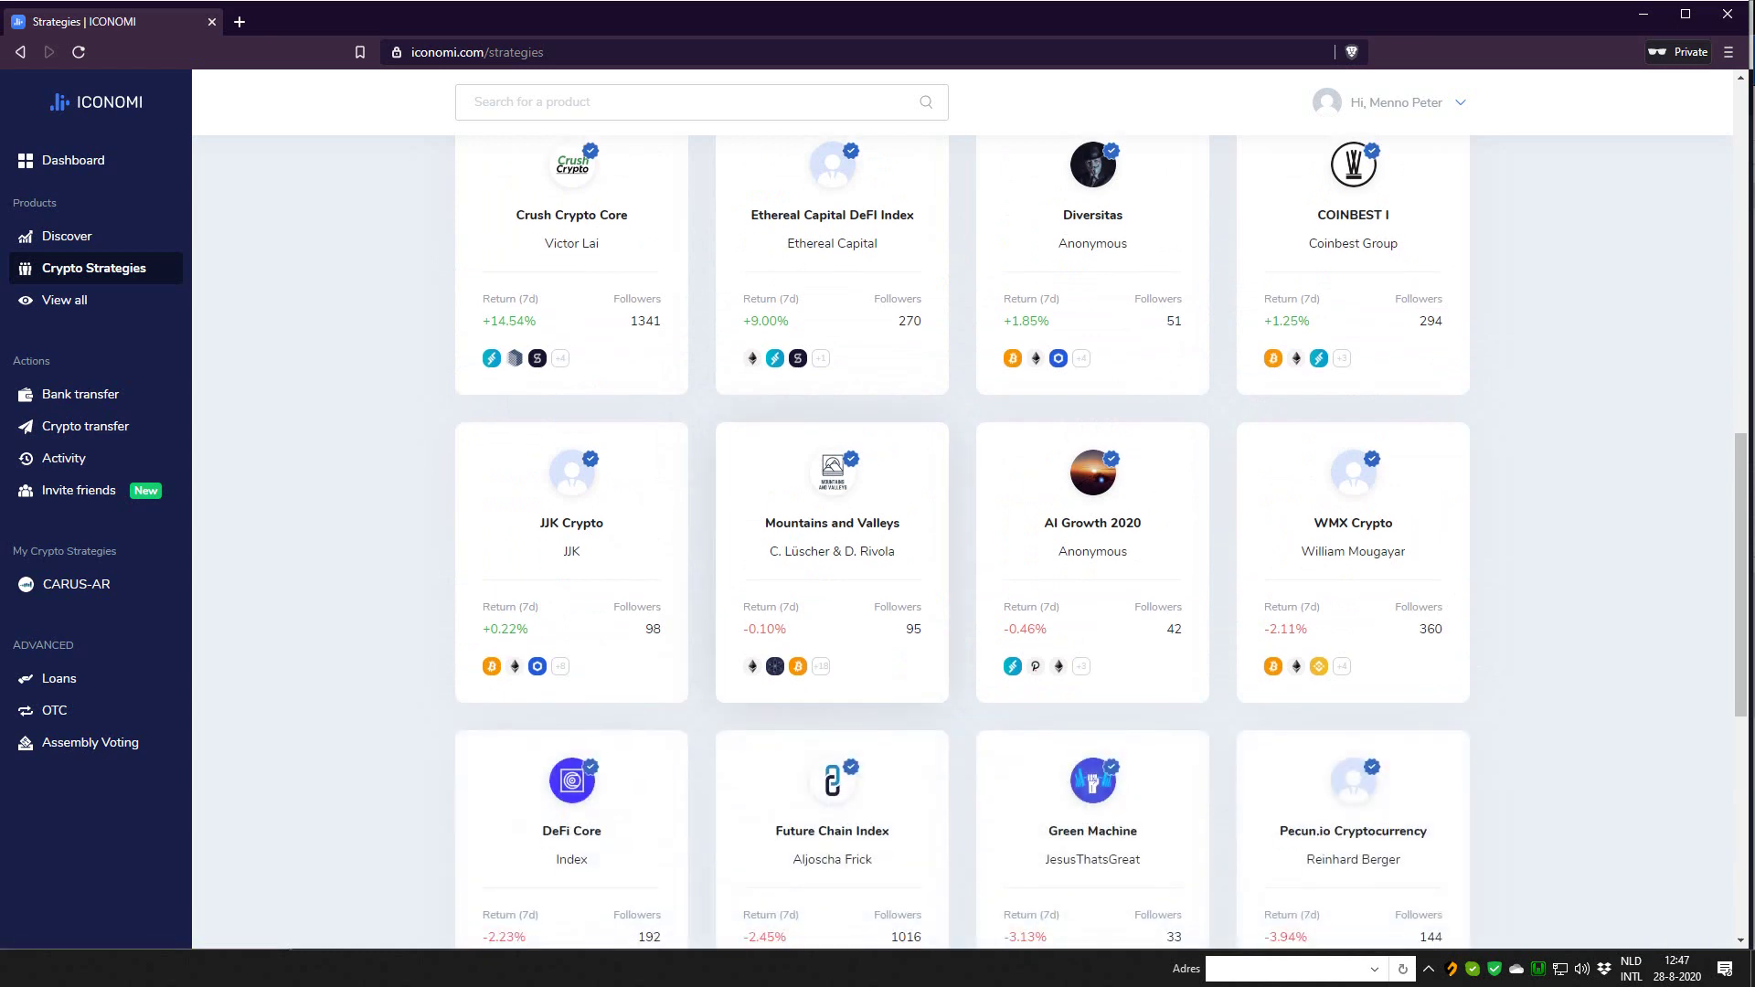
scroll(1147, 320, down, 3)
scroll(832, 694, up, 2)
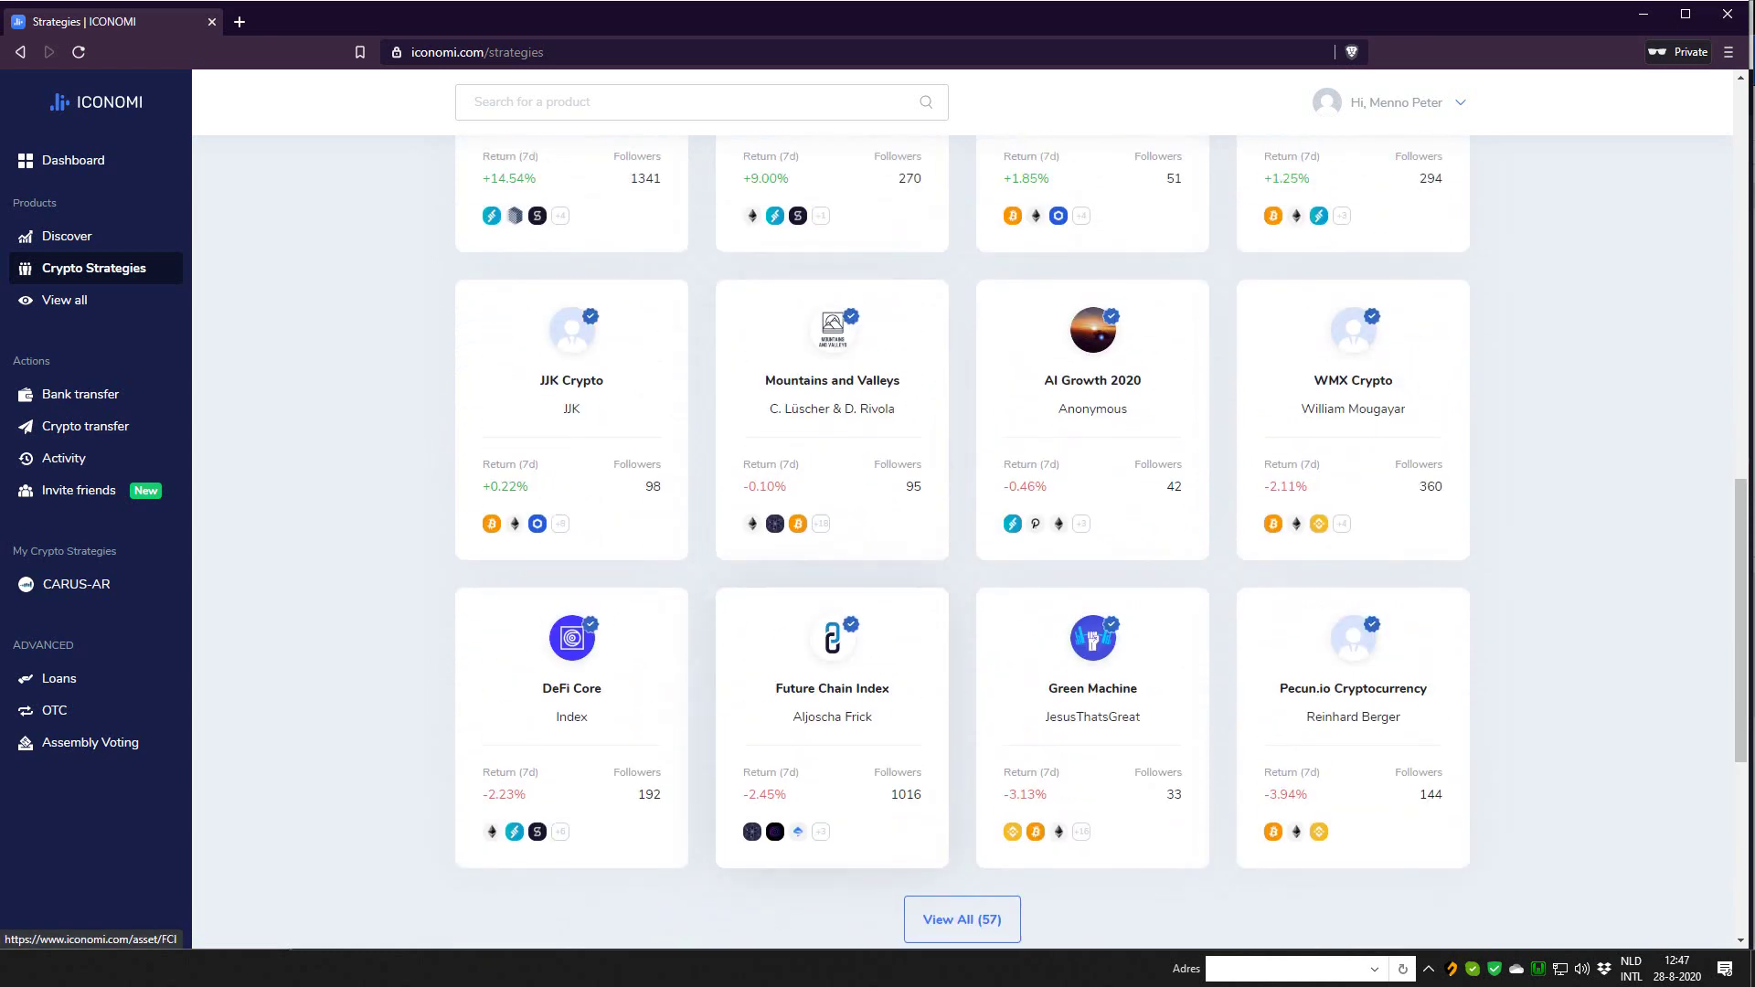
scroll(832, 694, down, 5)
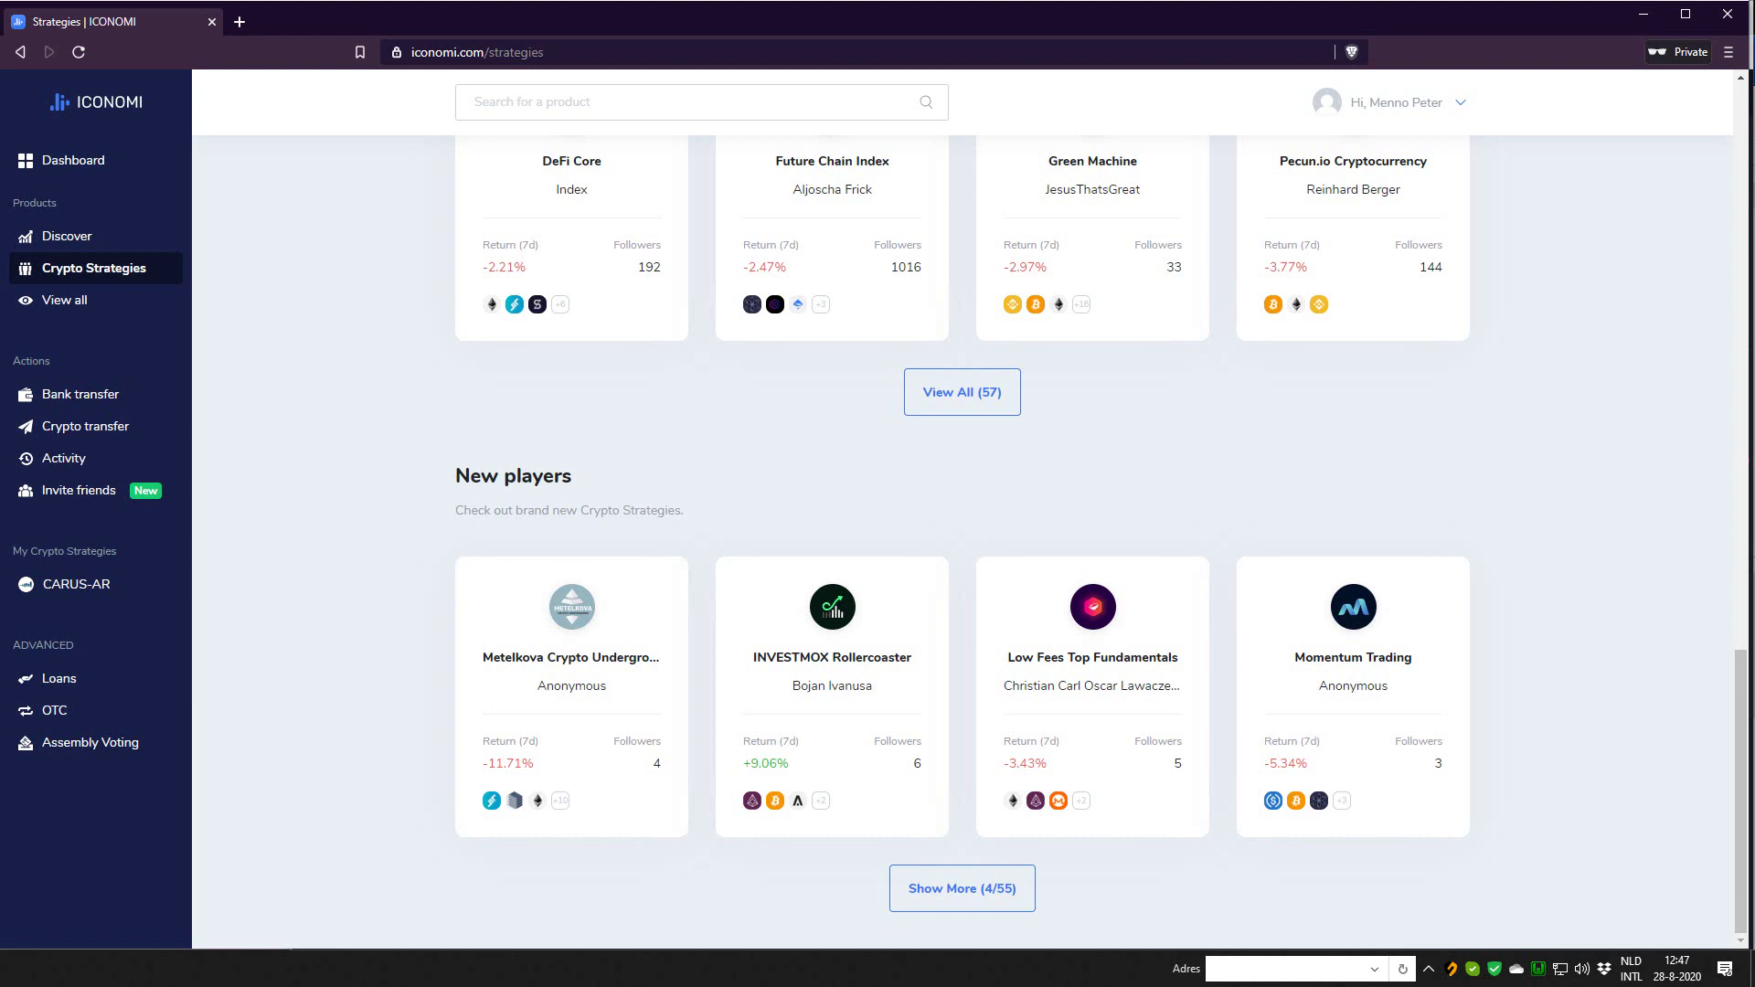
click(64, 300)
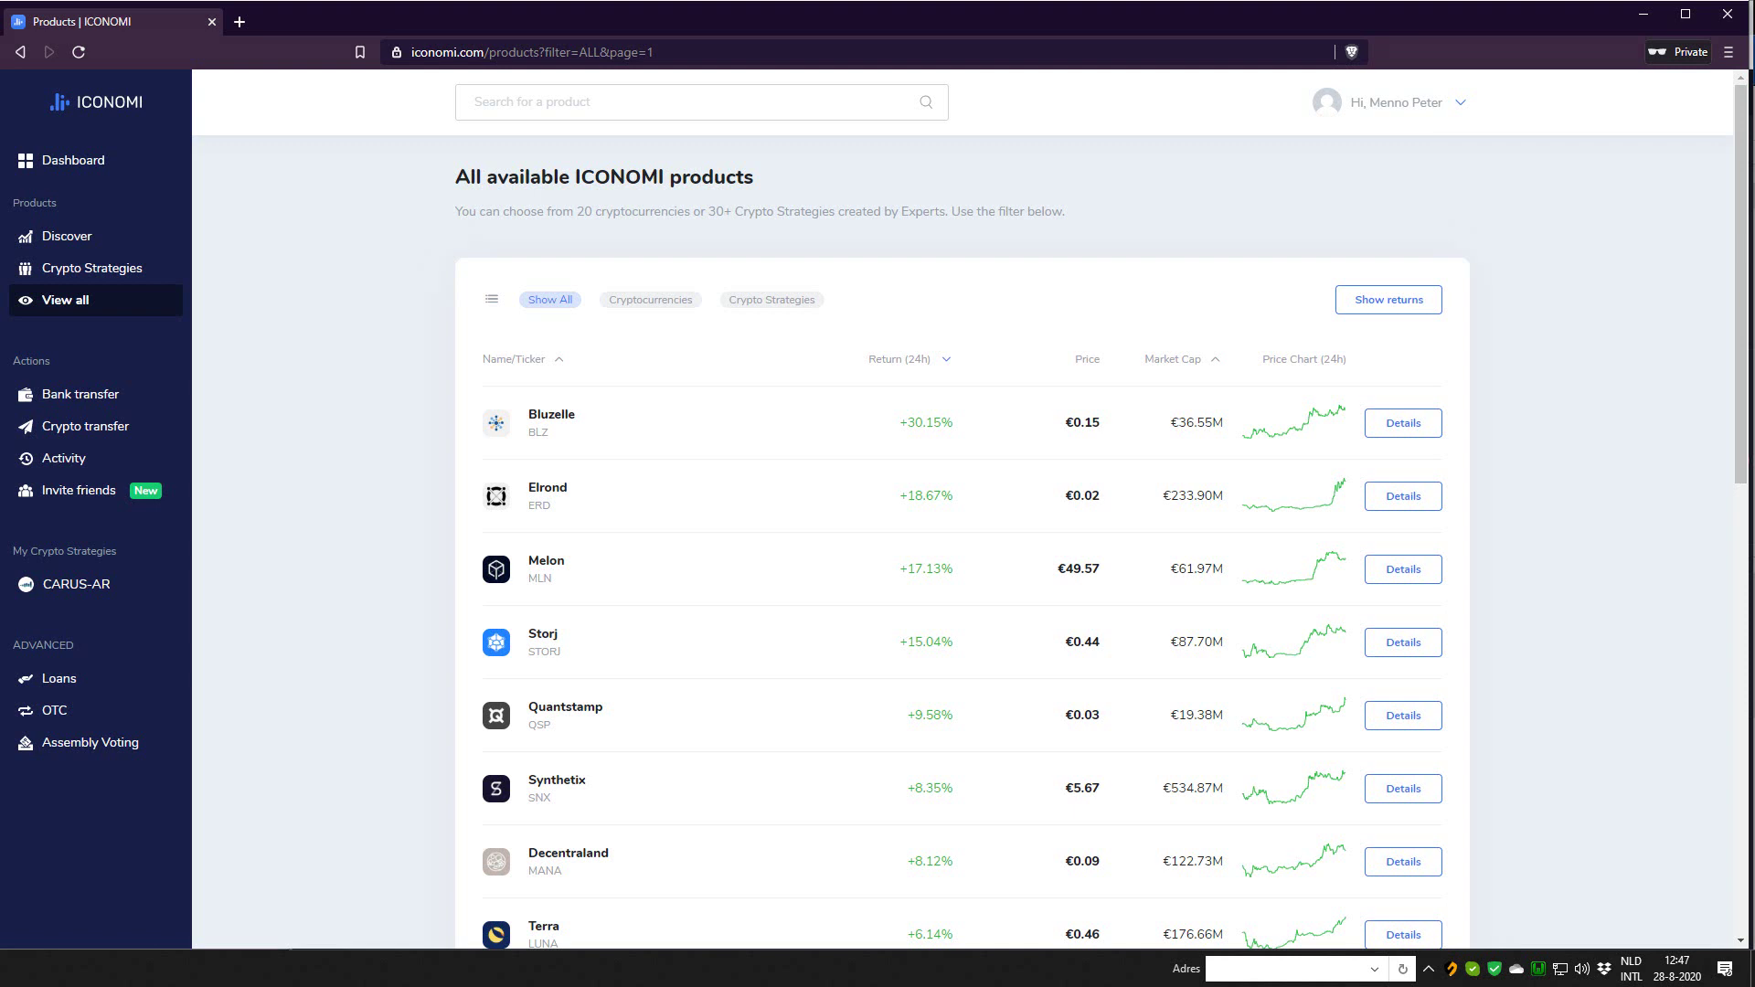
Step: Filter the product list to Crypto Strategies, sorted by market cap, largest first
click(649, 300)
click(772, 300)
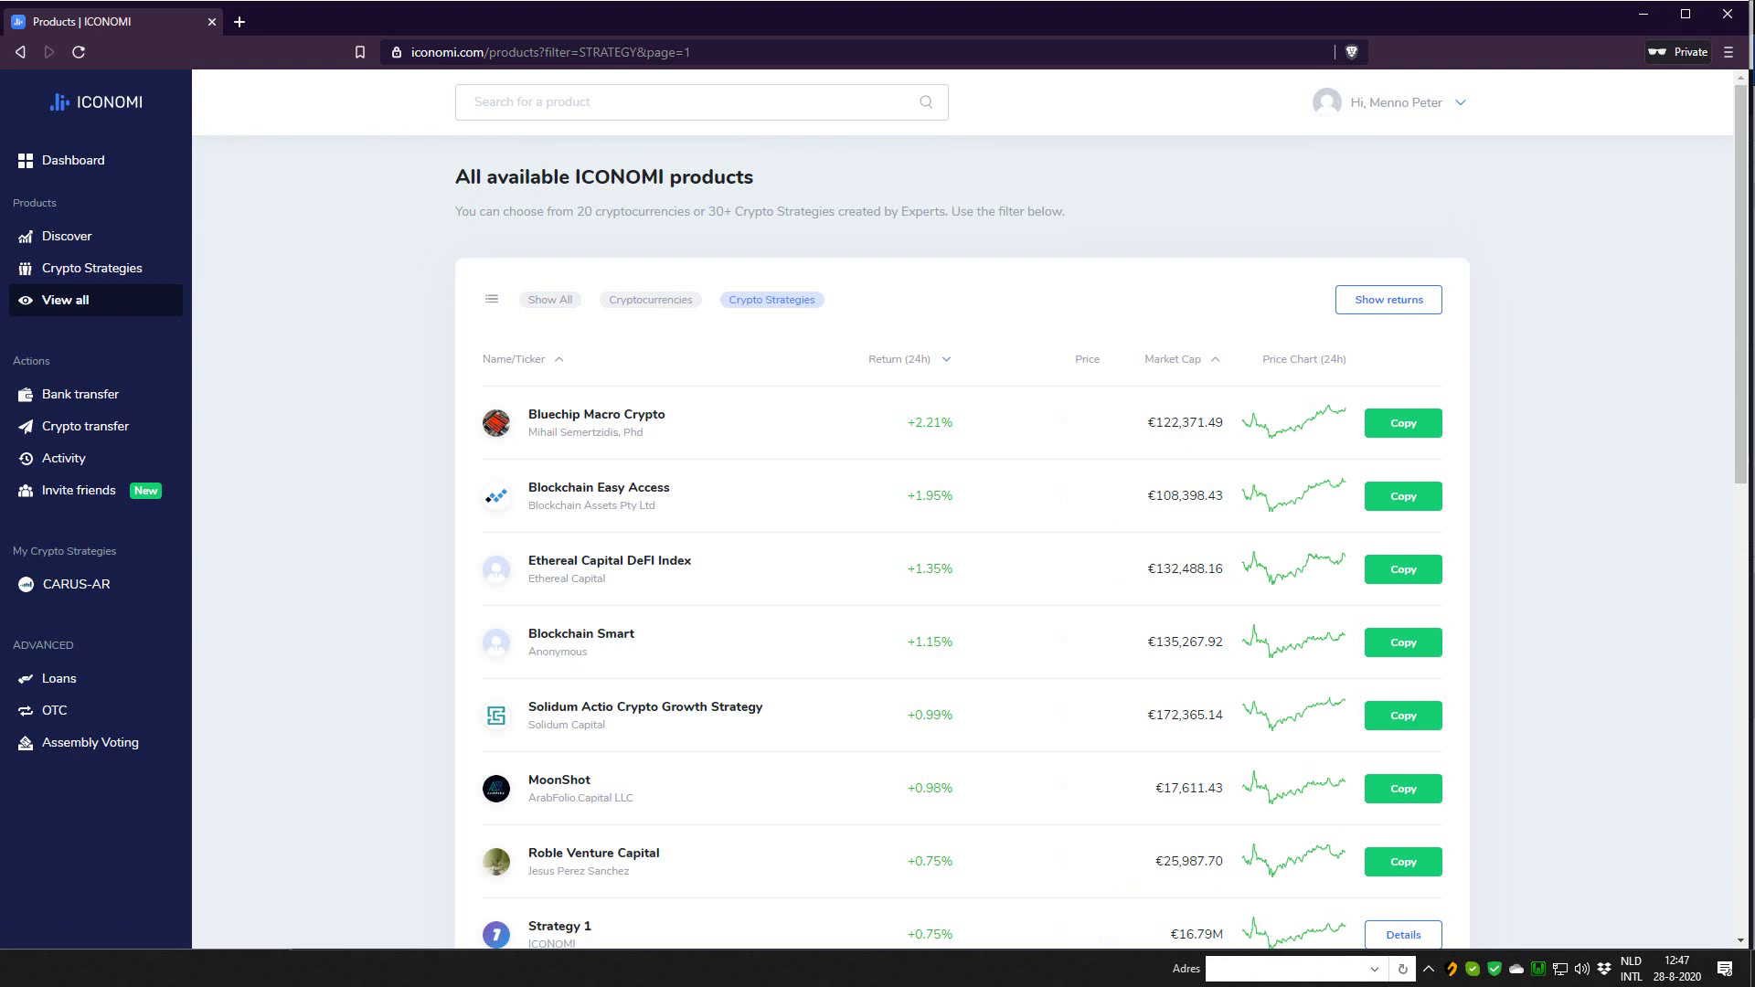
click(1178, 359)
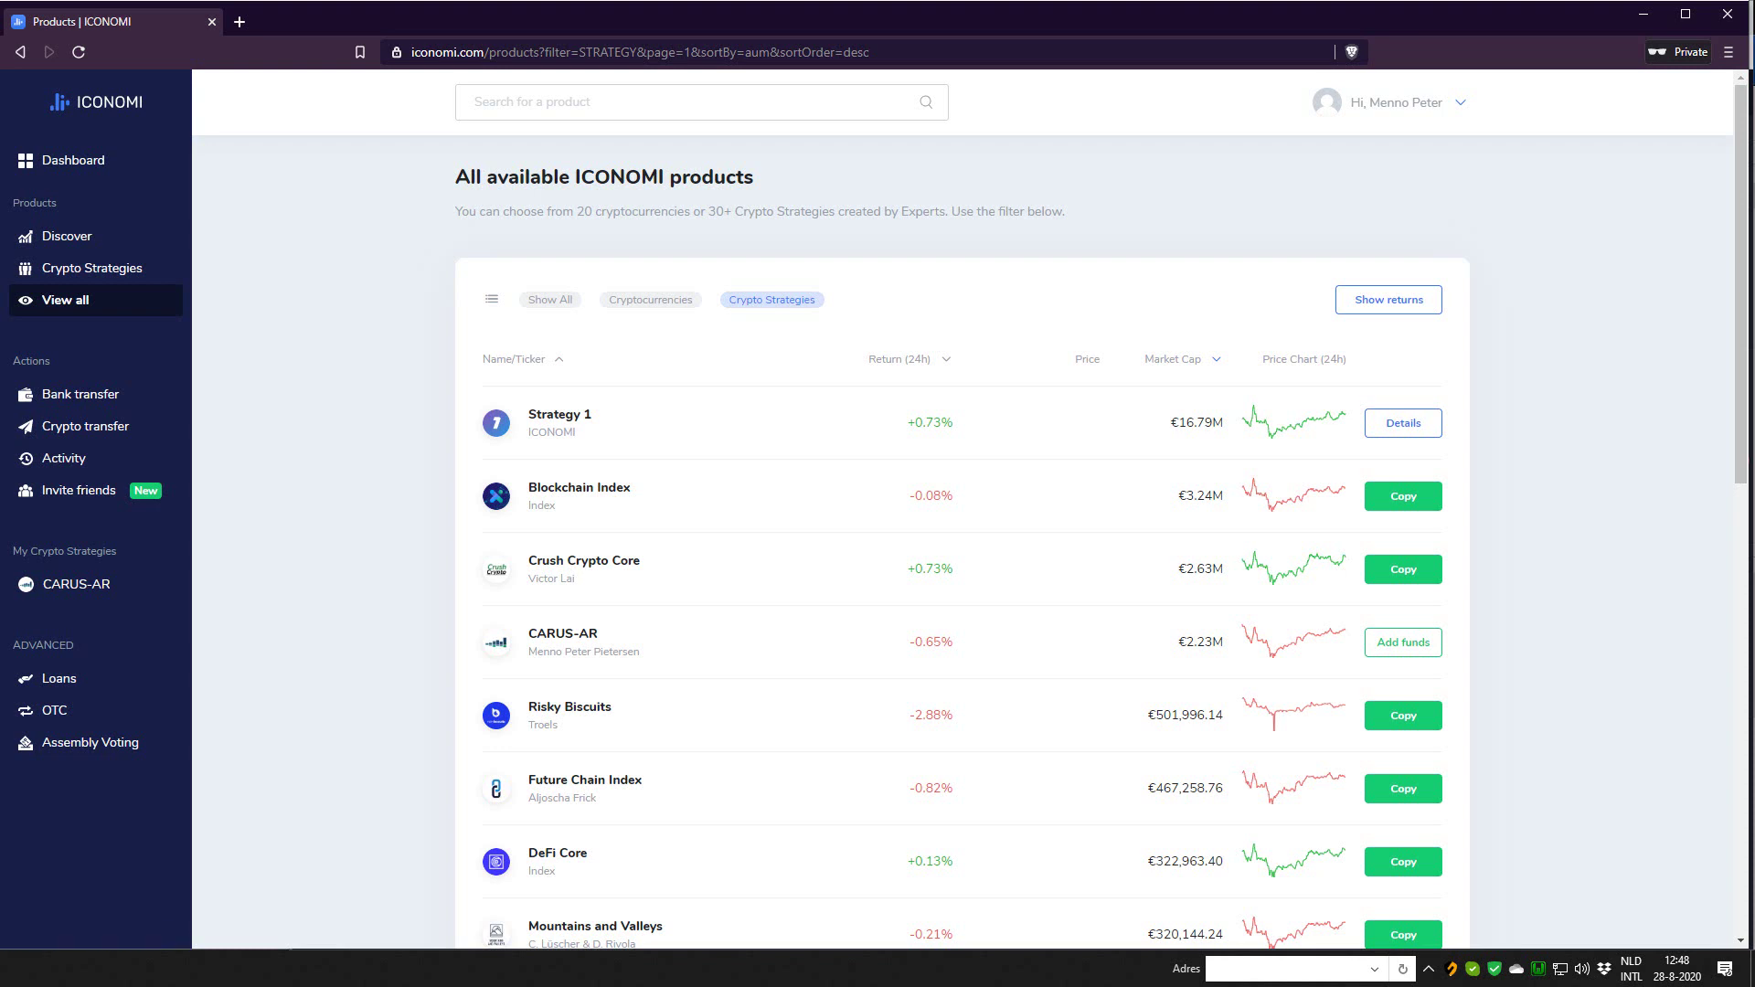
Step: Show the 24H–1Y return columns and sort by 1Y descending, putting CARUS-AR on top
click(1388, 300)
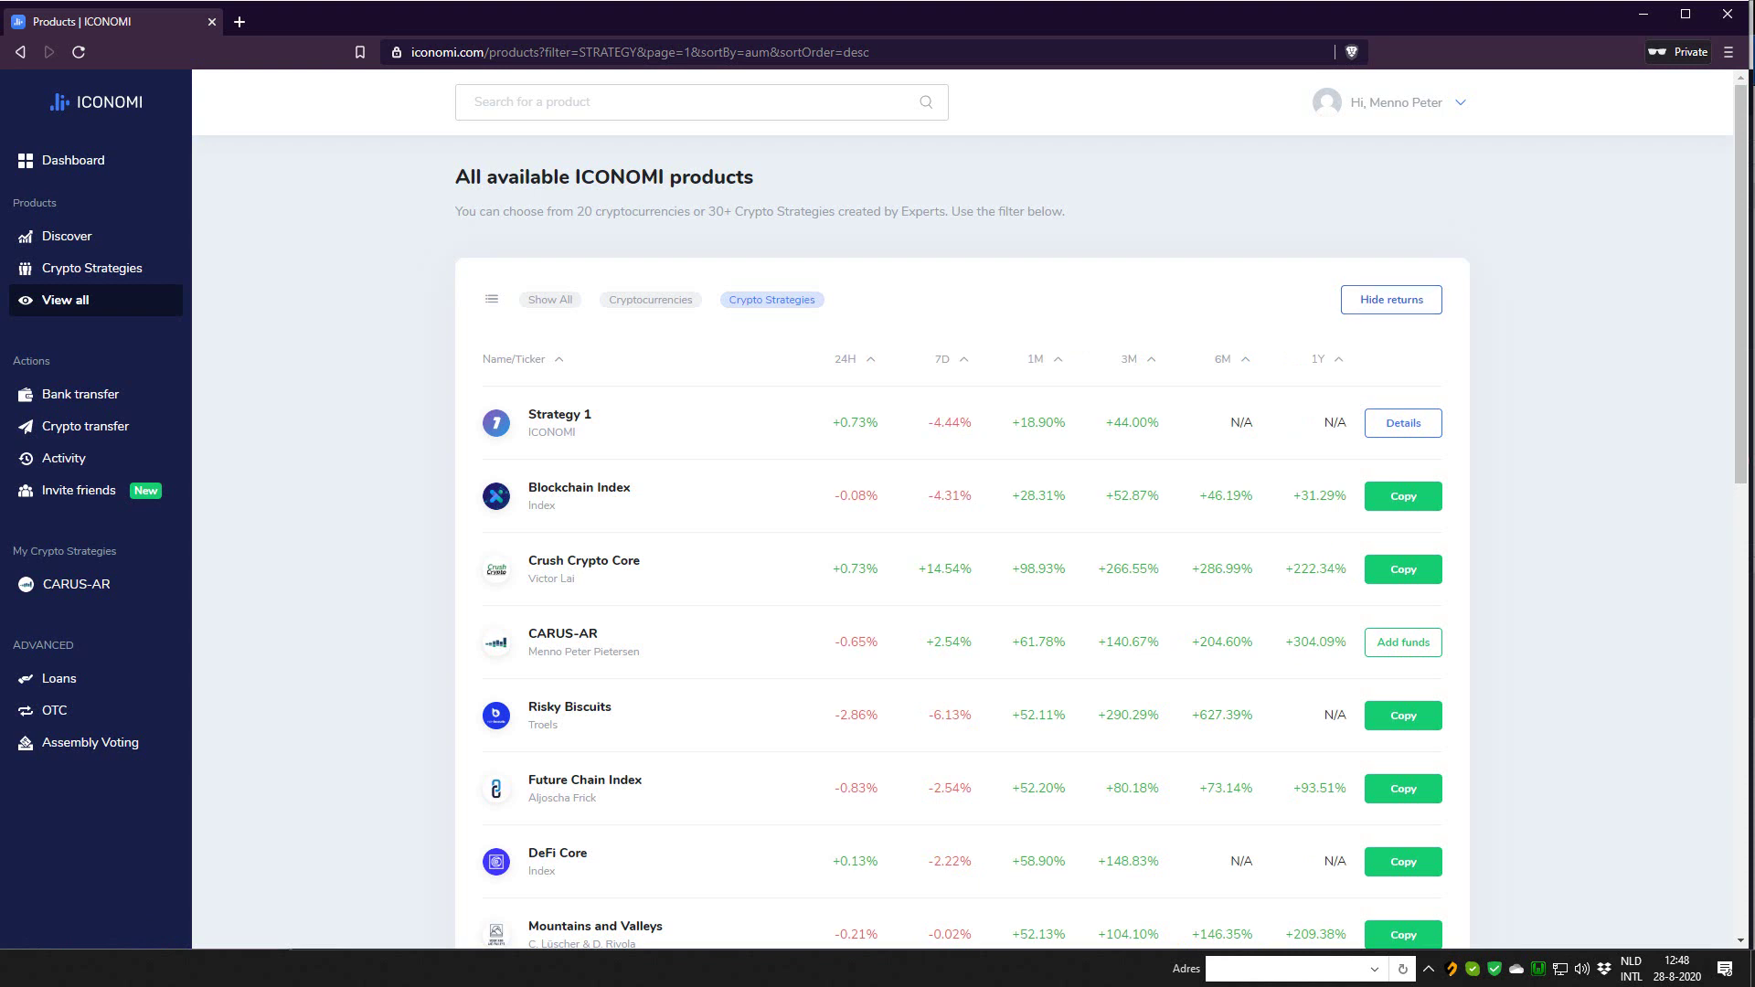
click(845, 360)
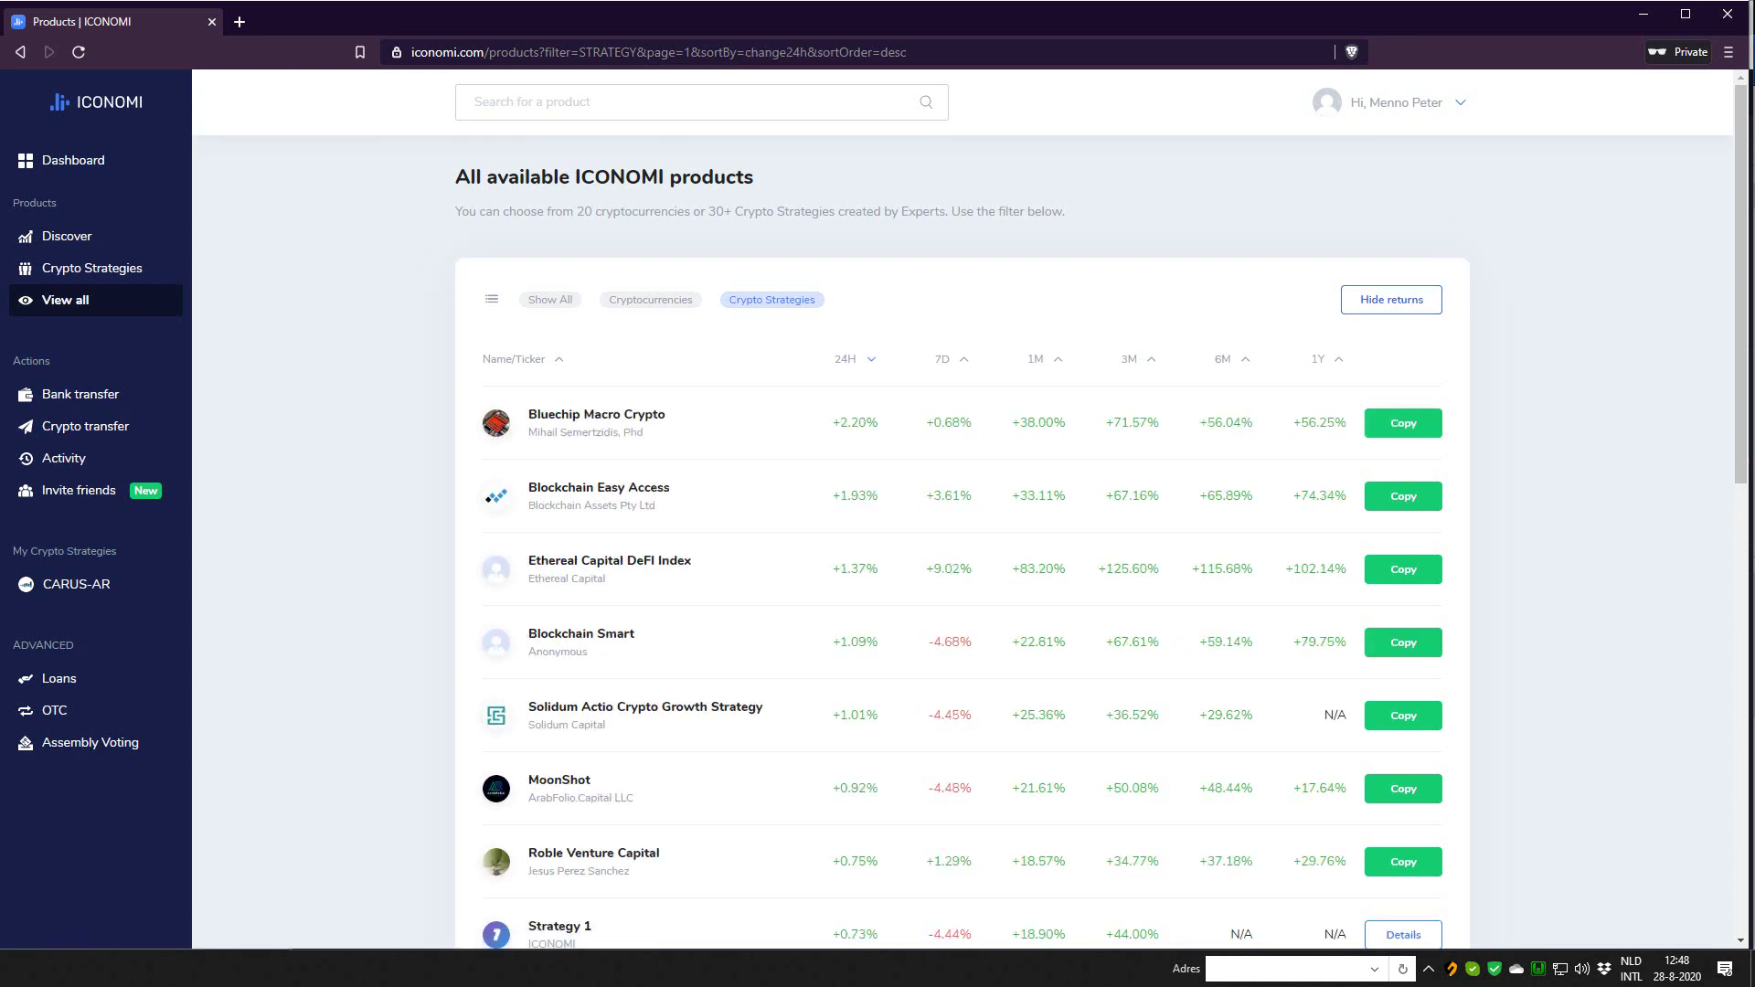
click(942, 359)
click(1035, 359)
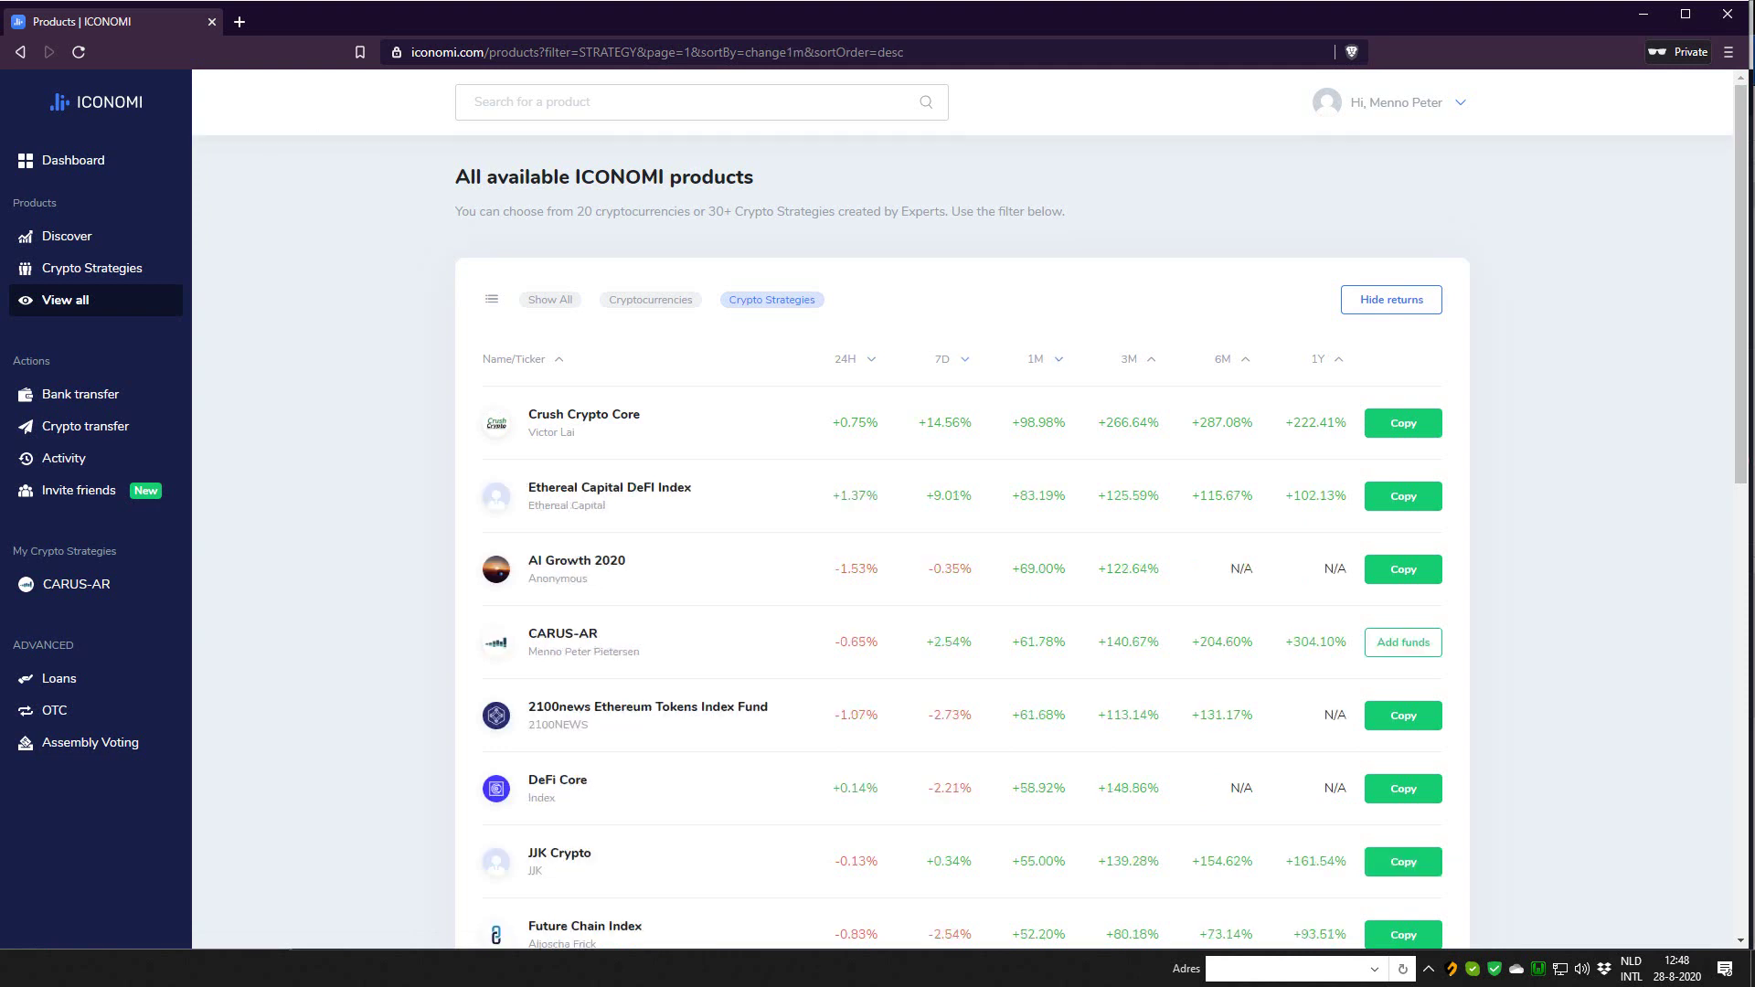
click(1318, 359)
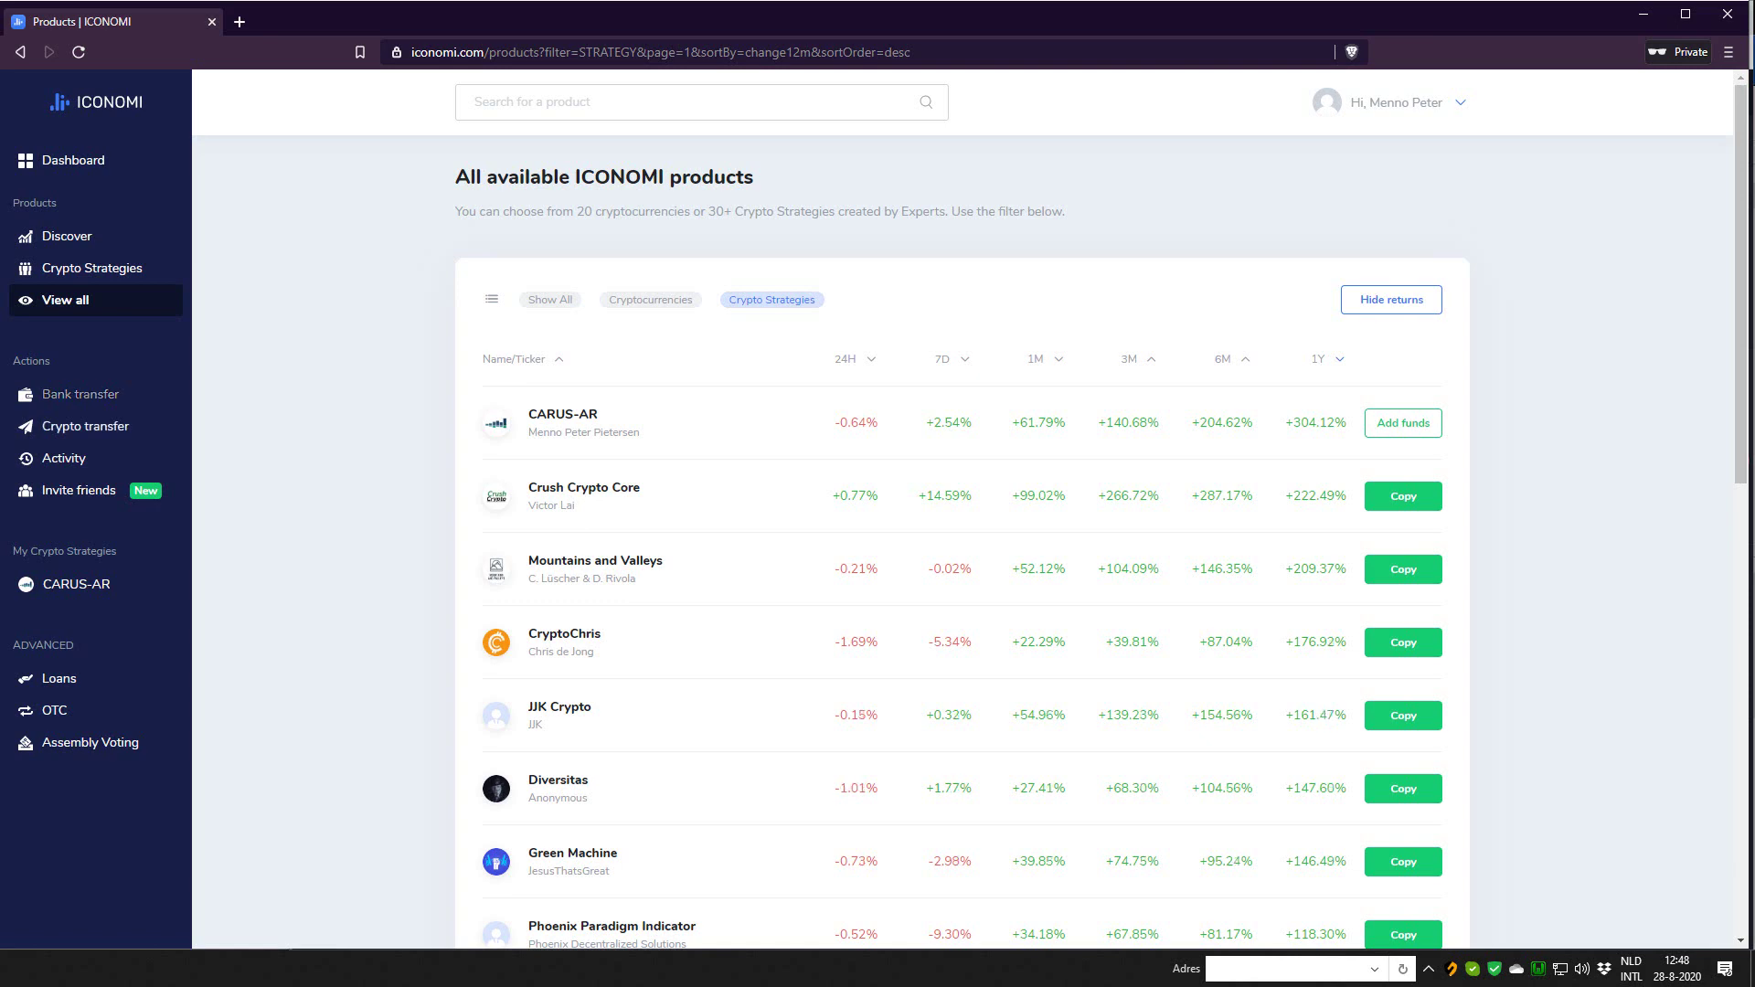
click(80, 394)
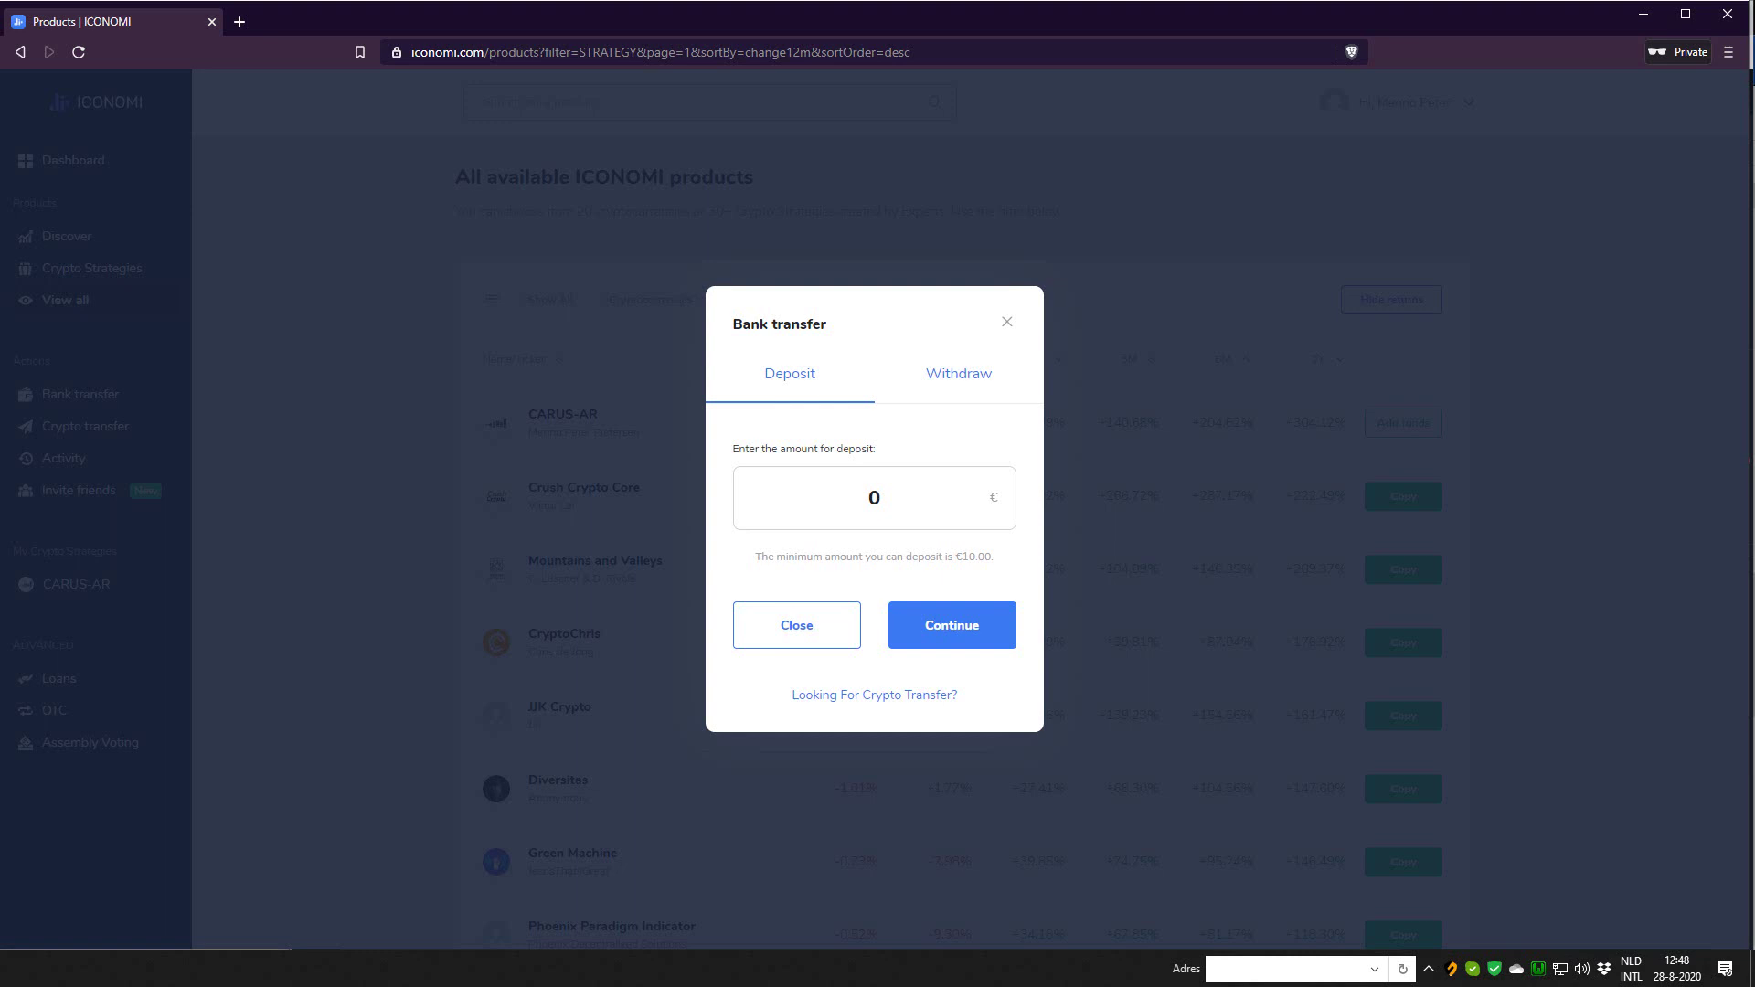
click(958, 373)
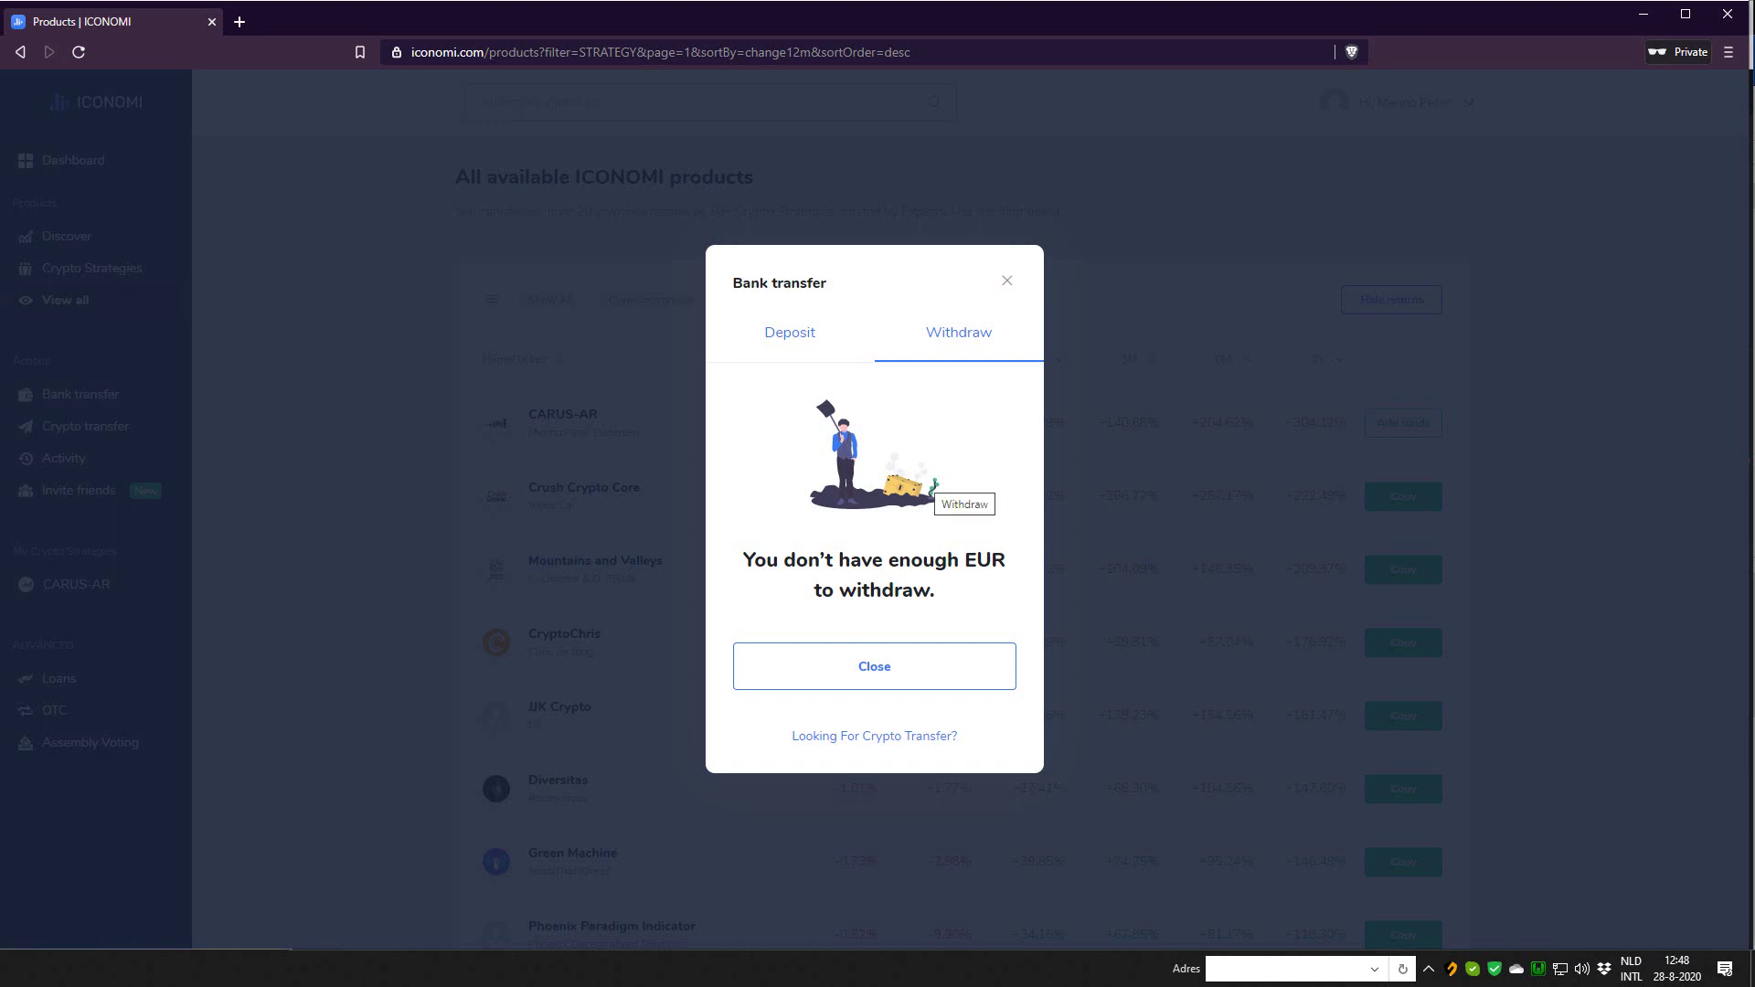
click(790, 332)
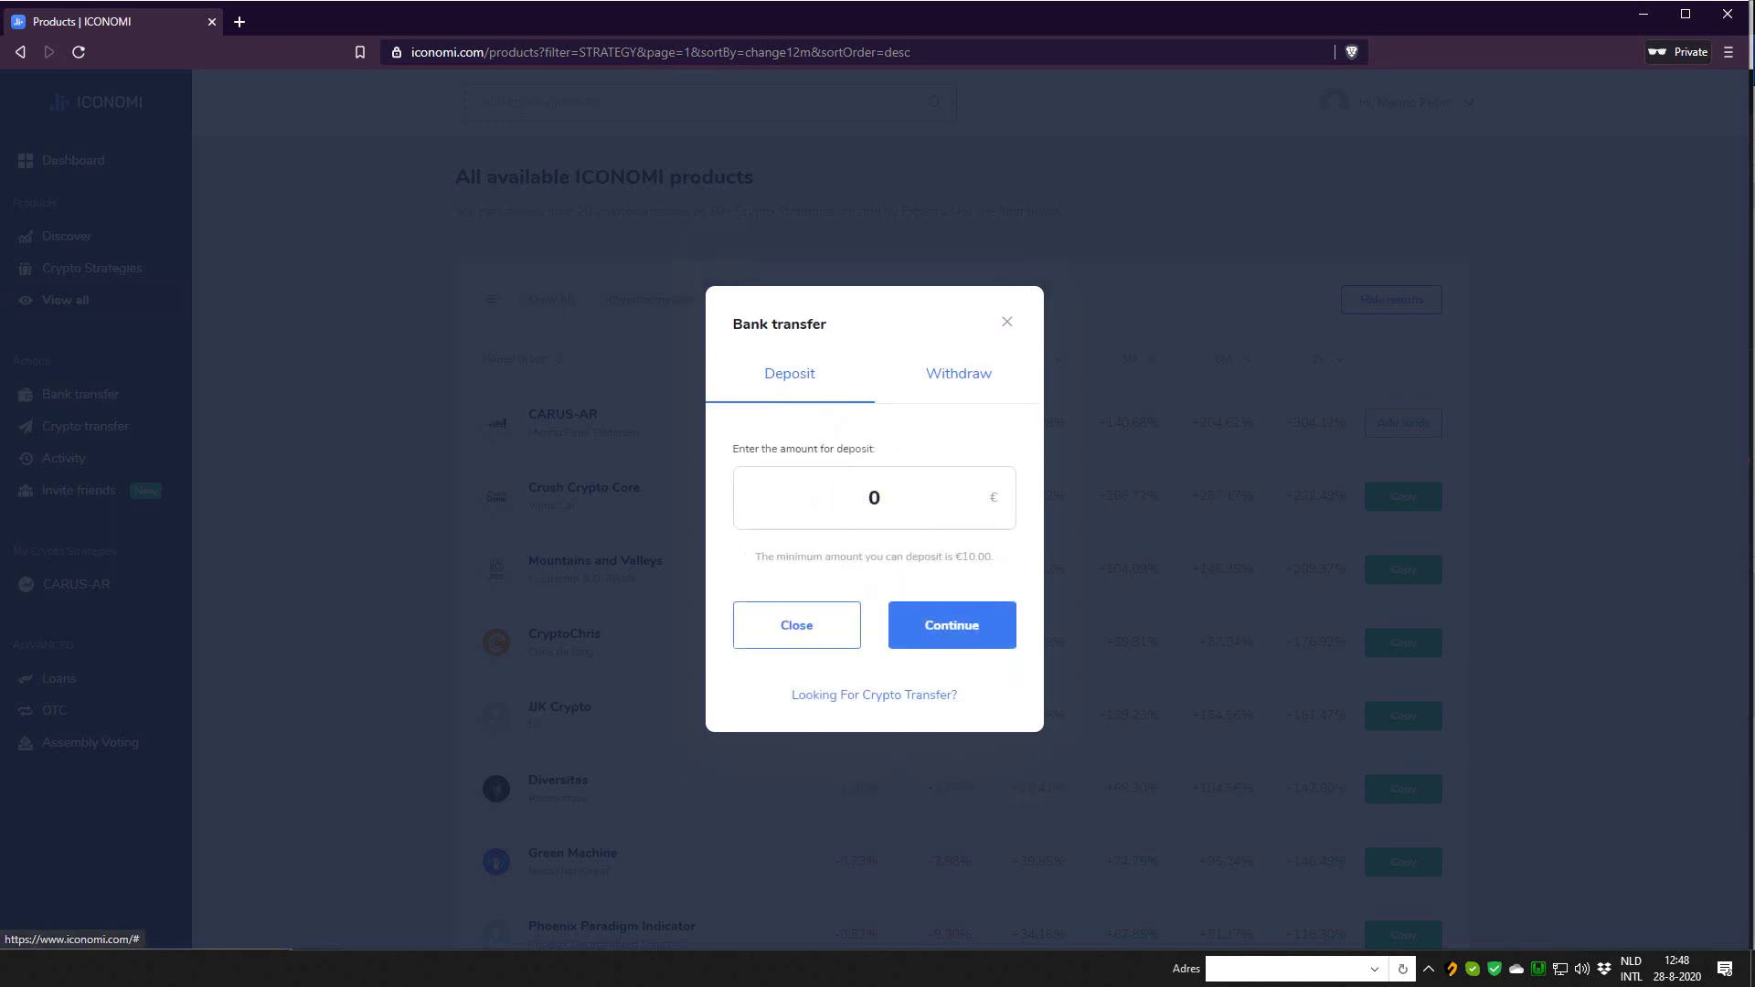
click(874, 497)
text(100)
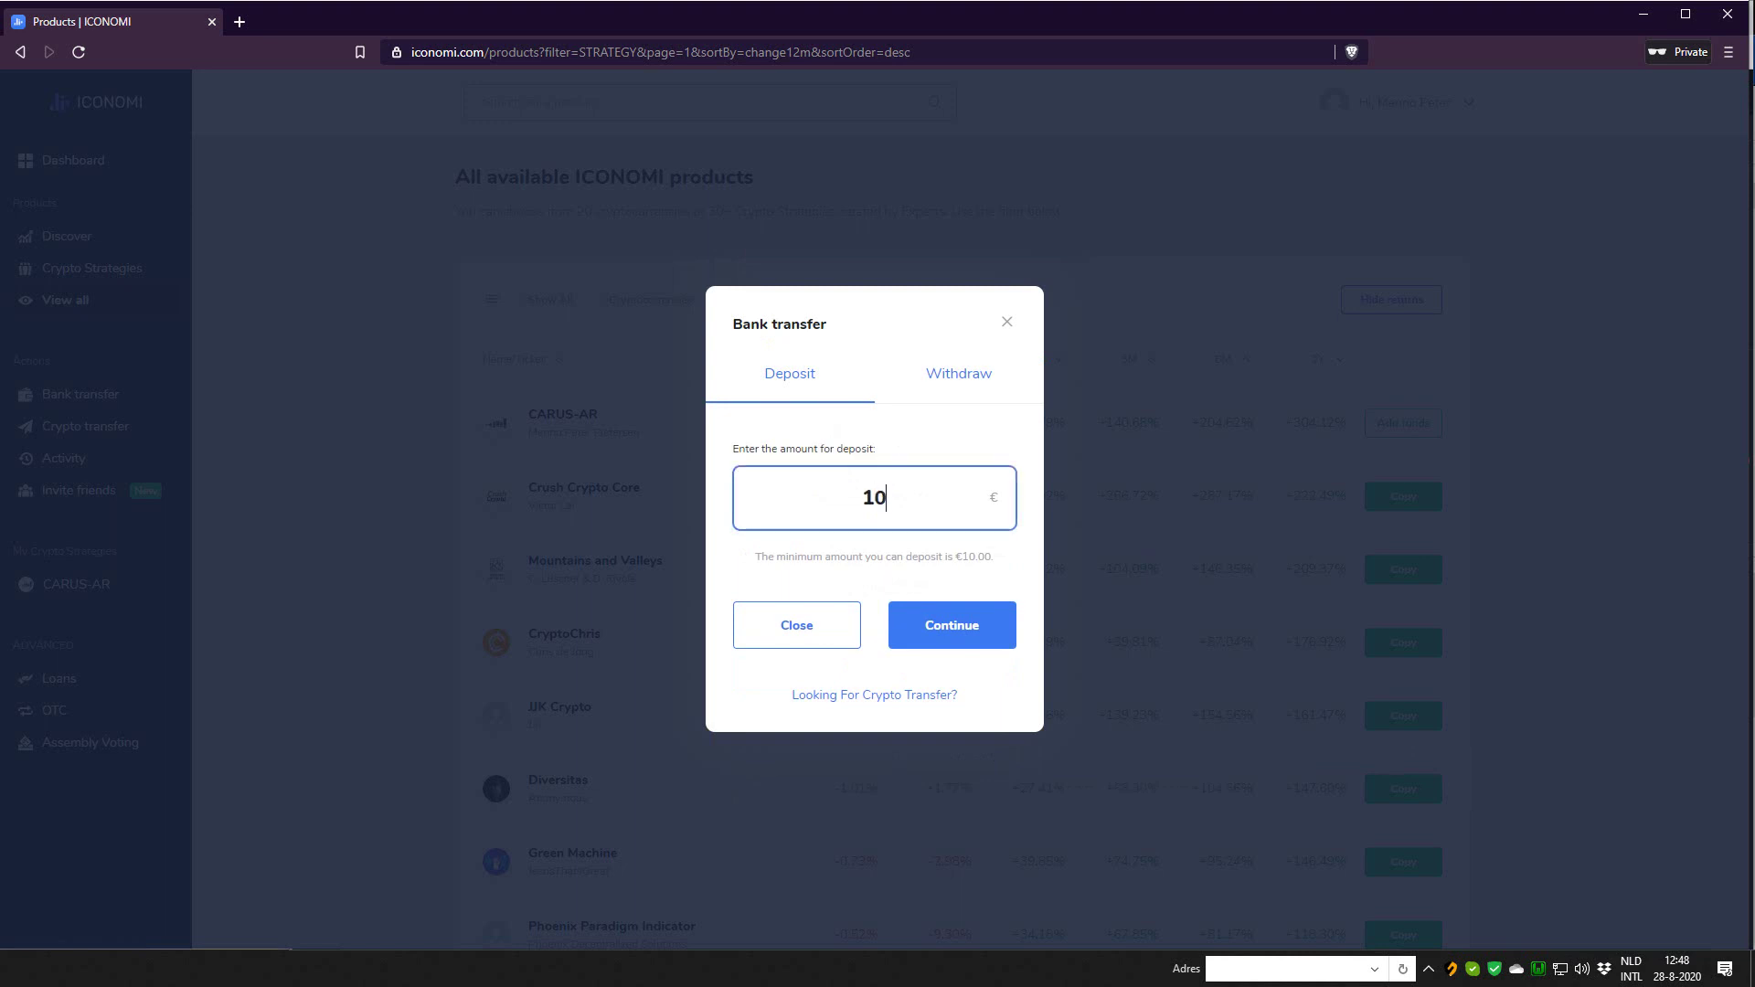
click(951, 625)
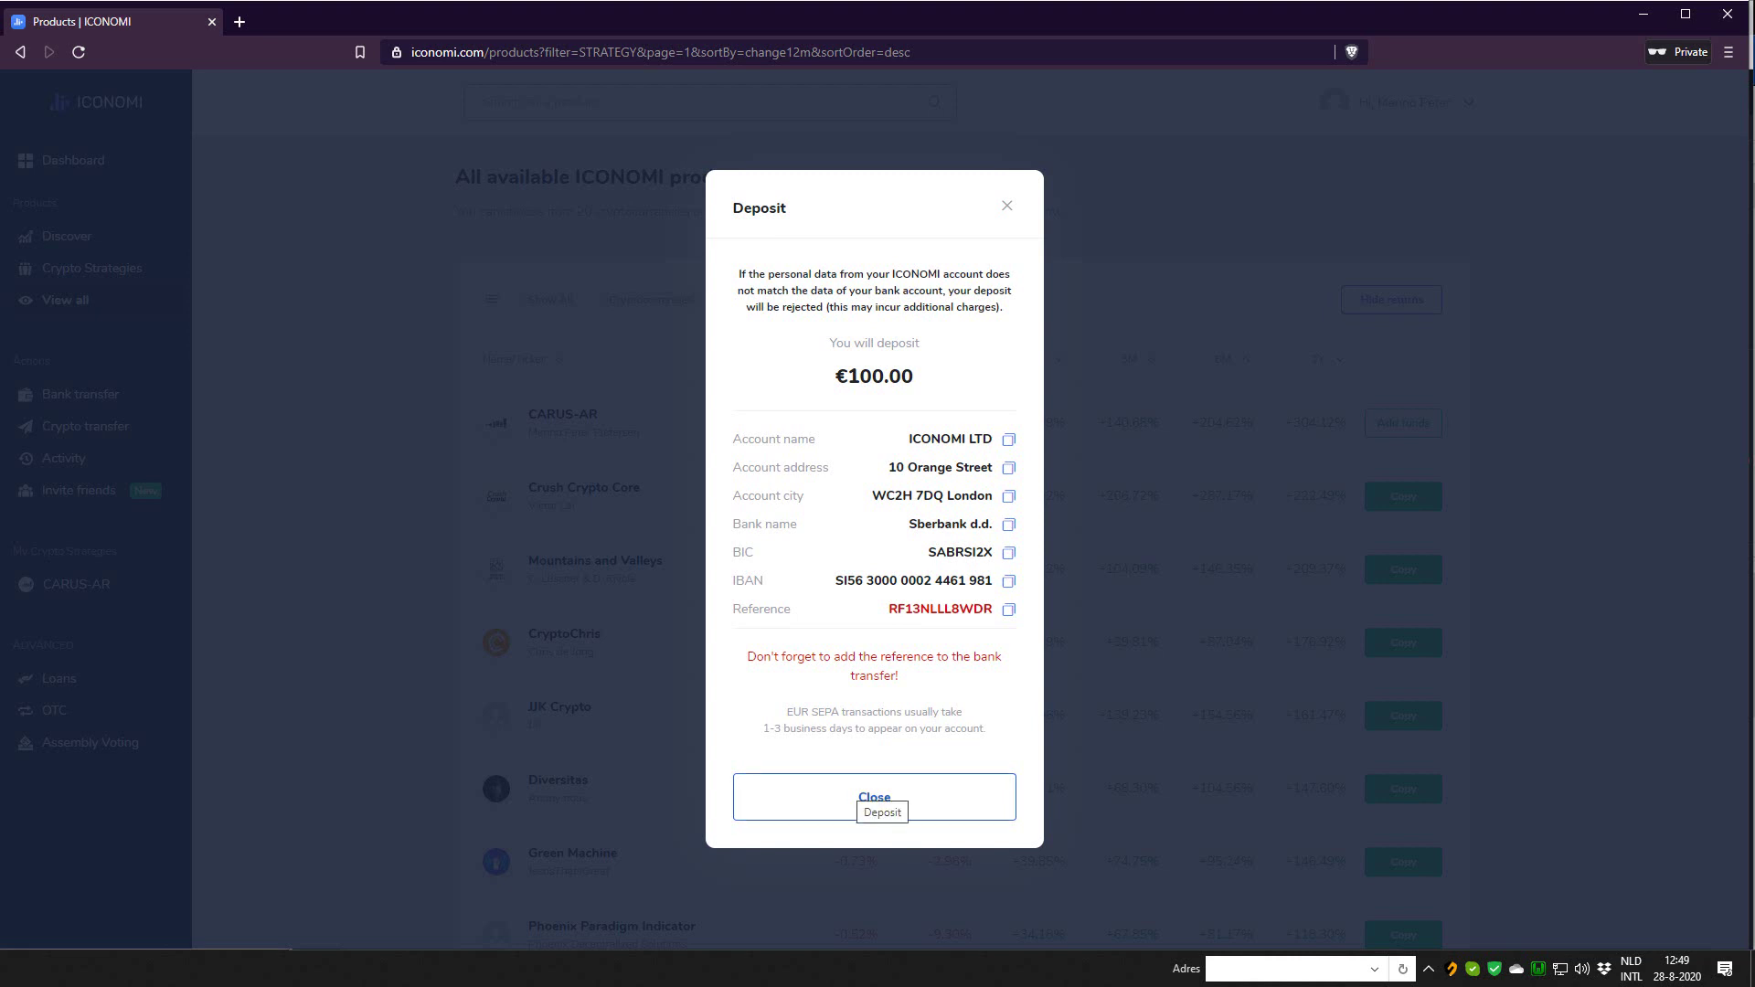
click(874, 801)
click(85, 426)
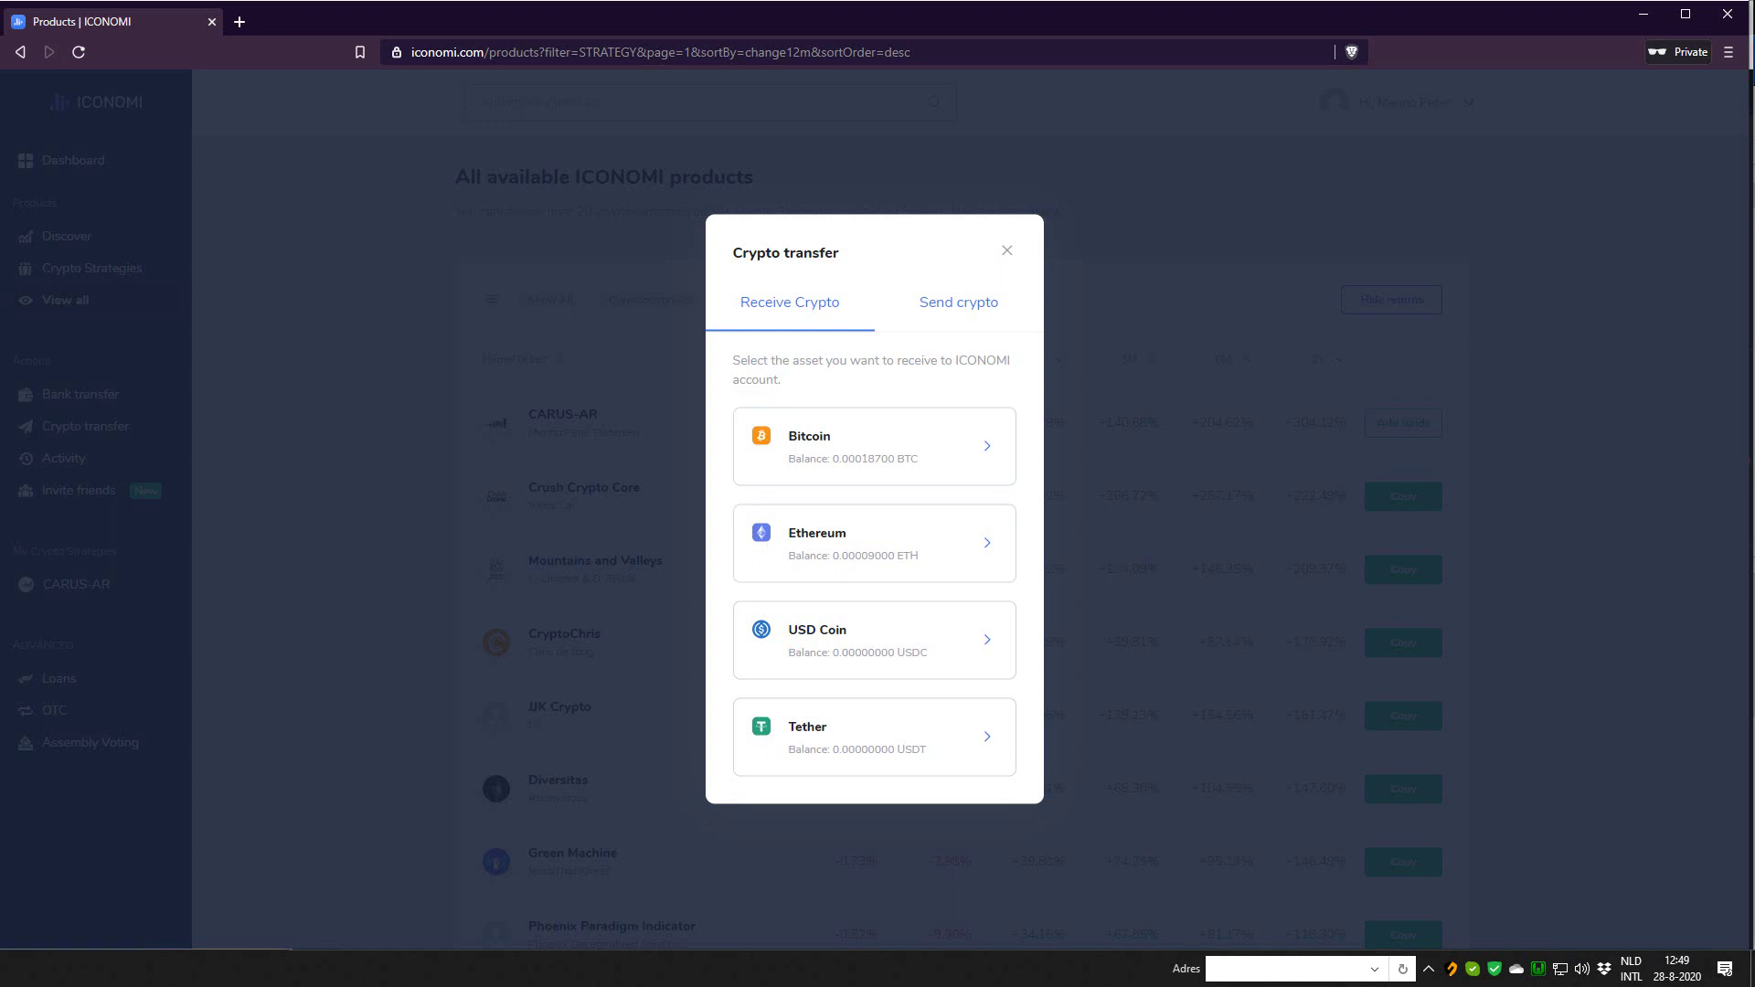
key(Escape)
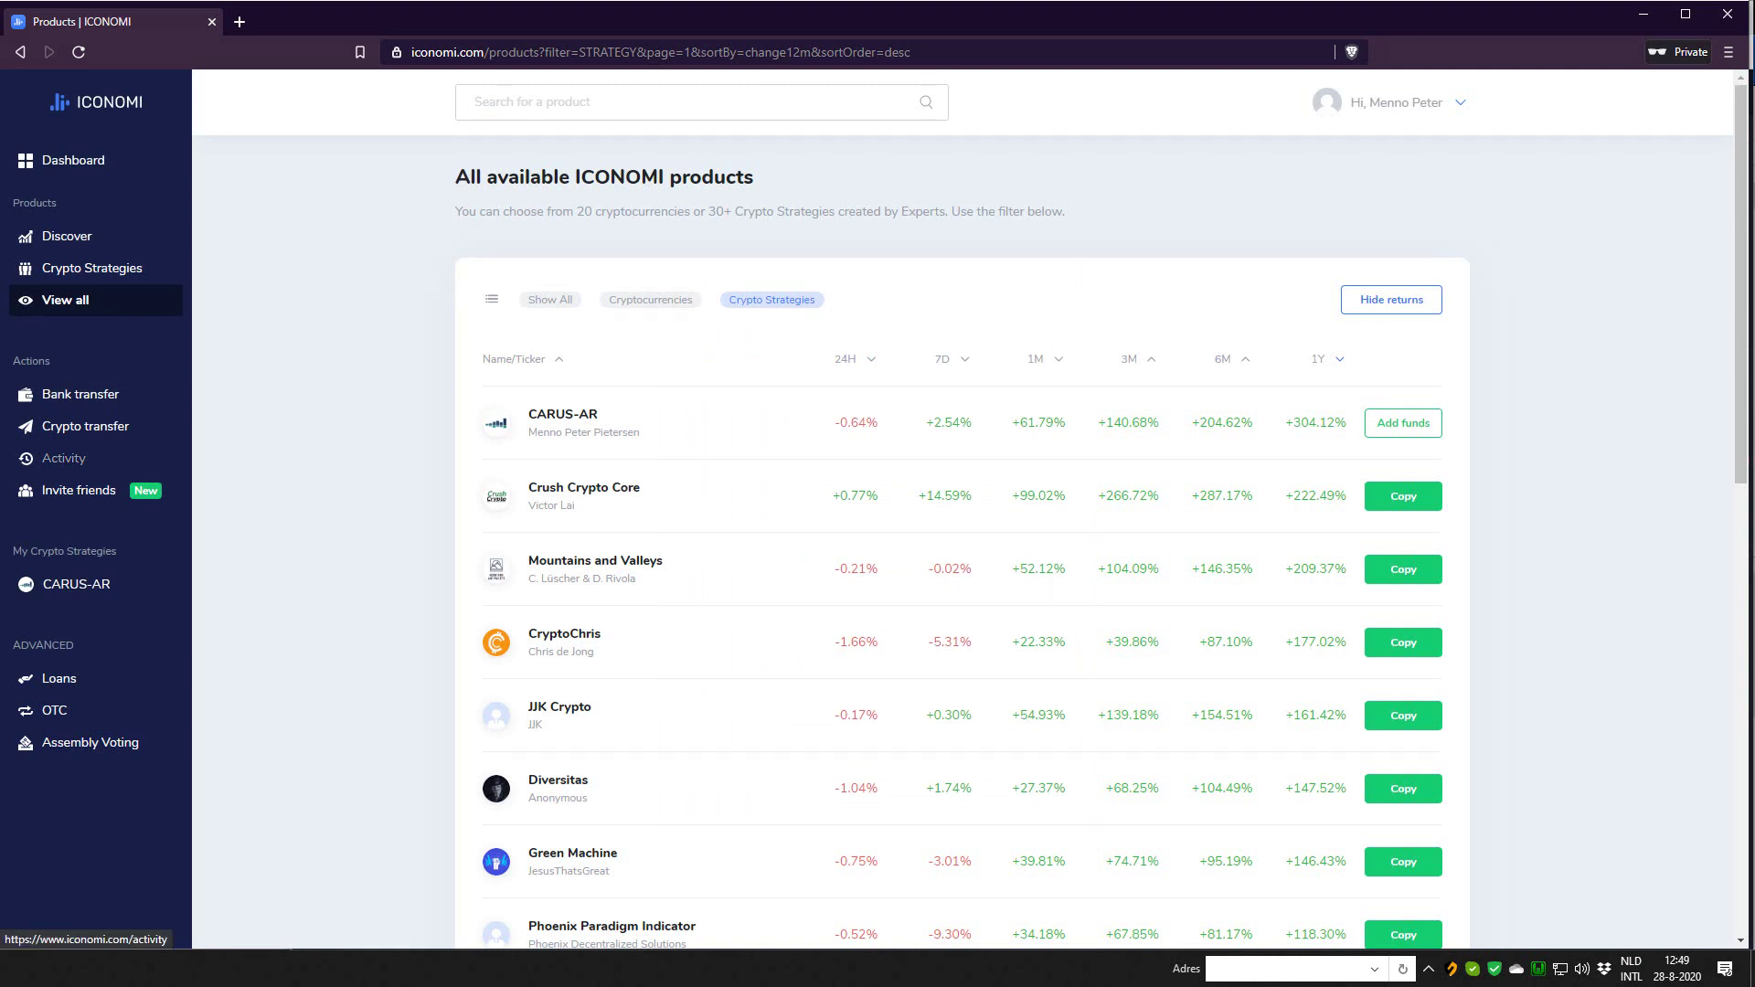
Step: Open Activity, check Fees & earnings, then return to the My activity transaction list
click(63, 458)
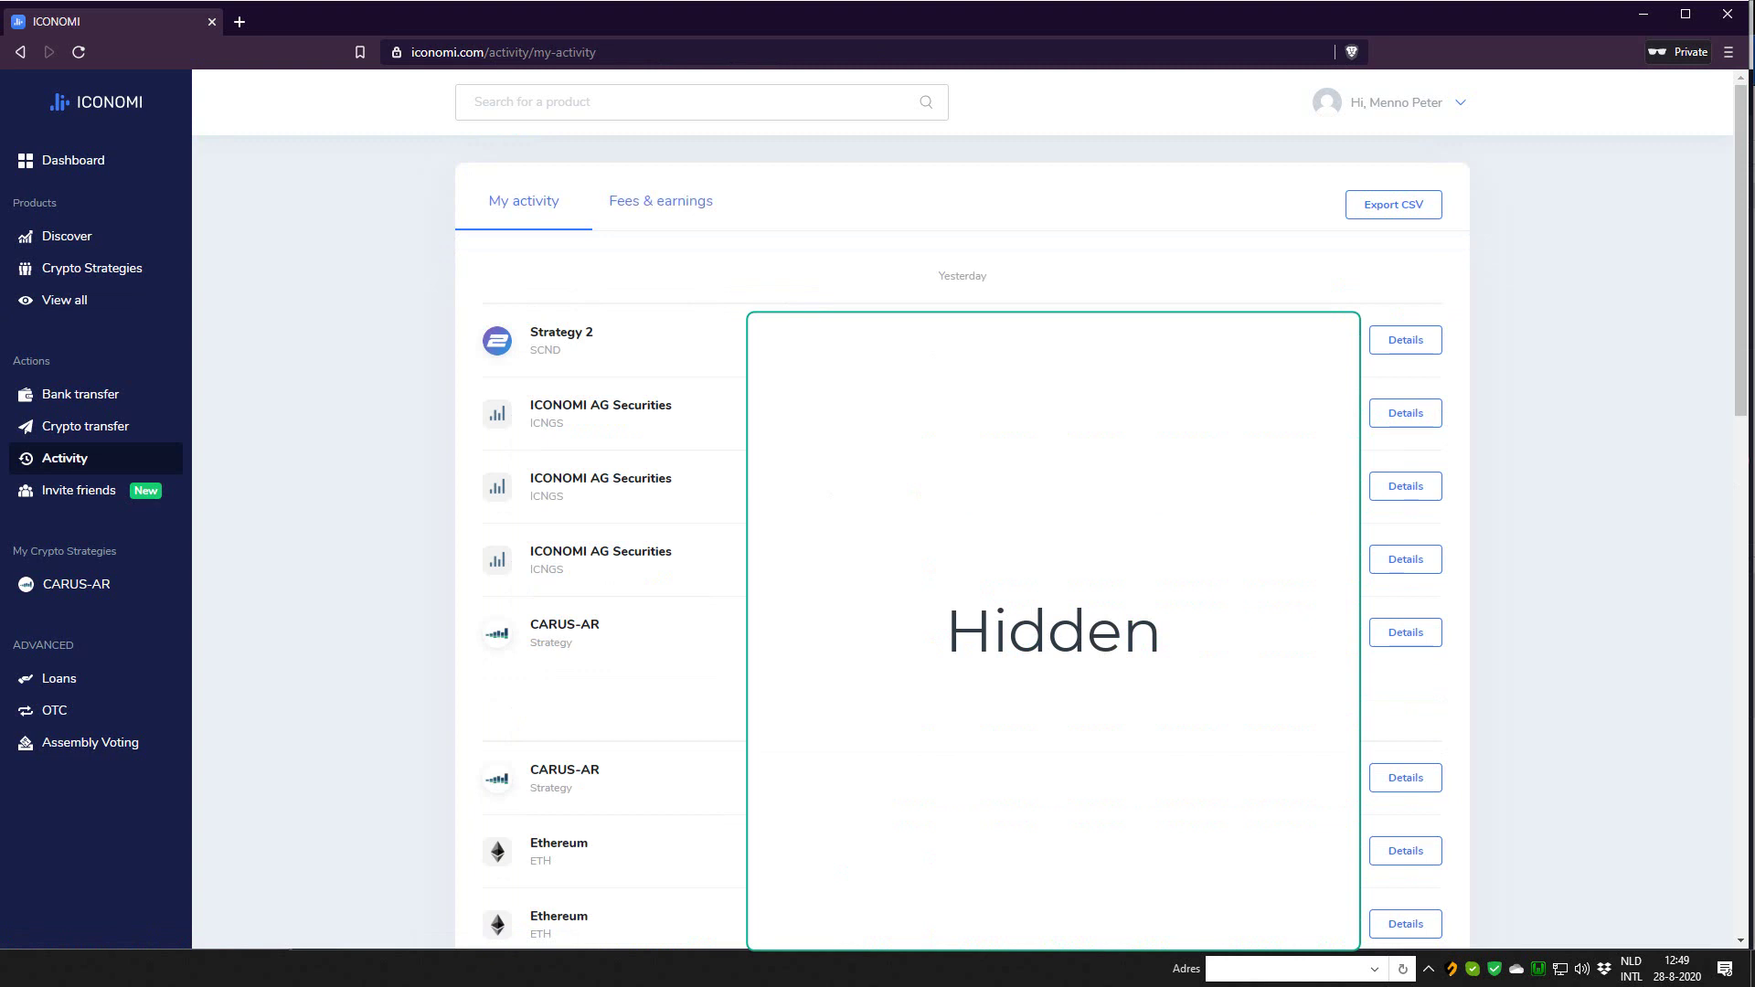
click(661, 202)
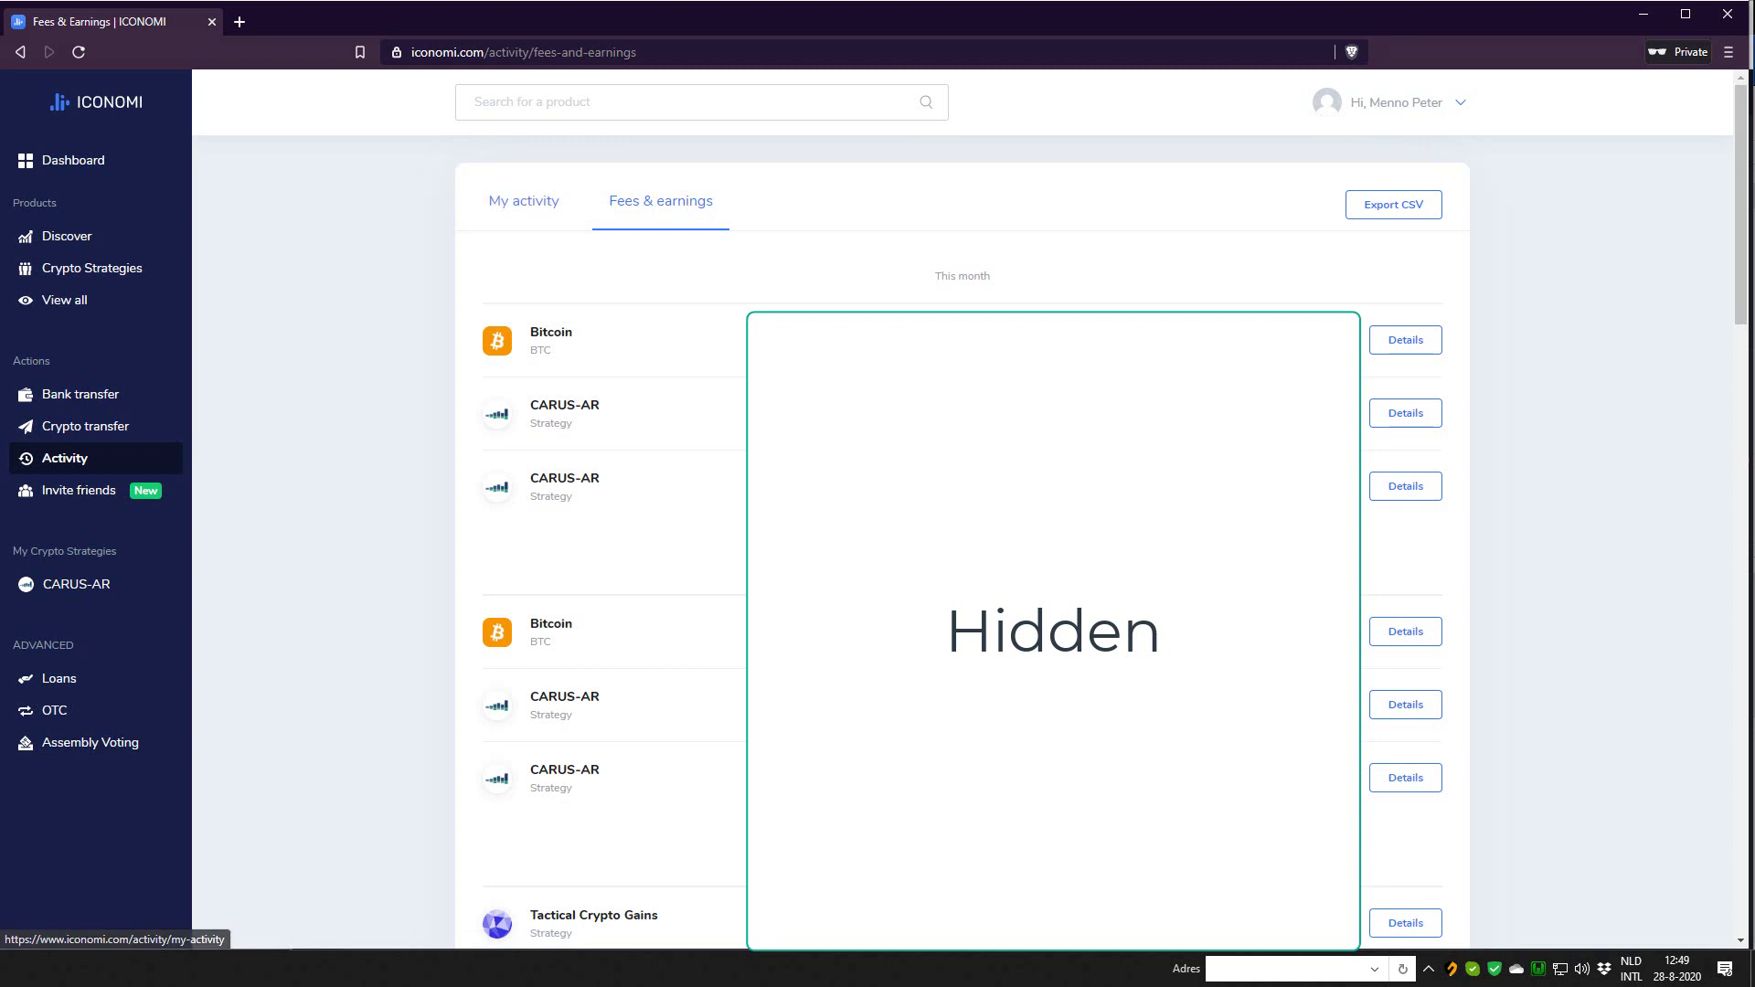
click(64, 458)
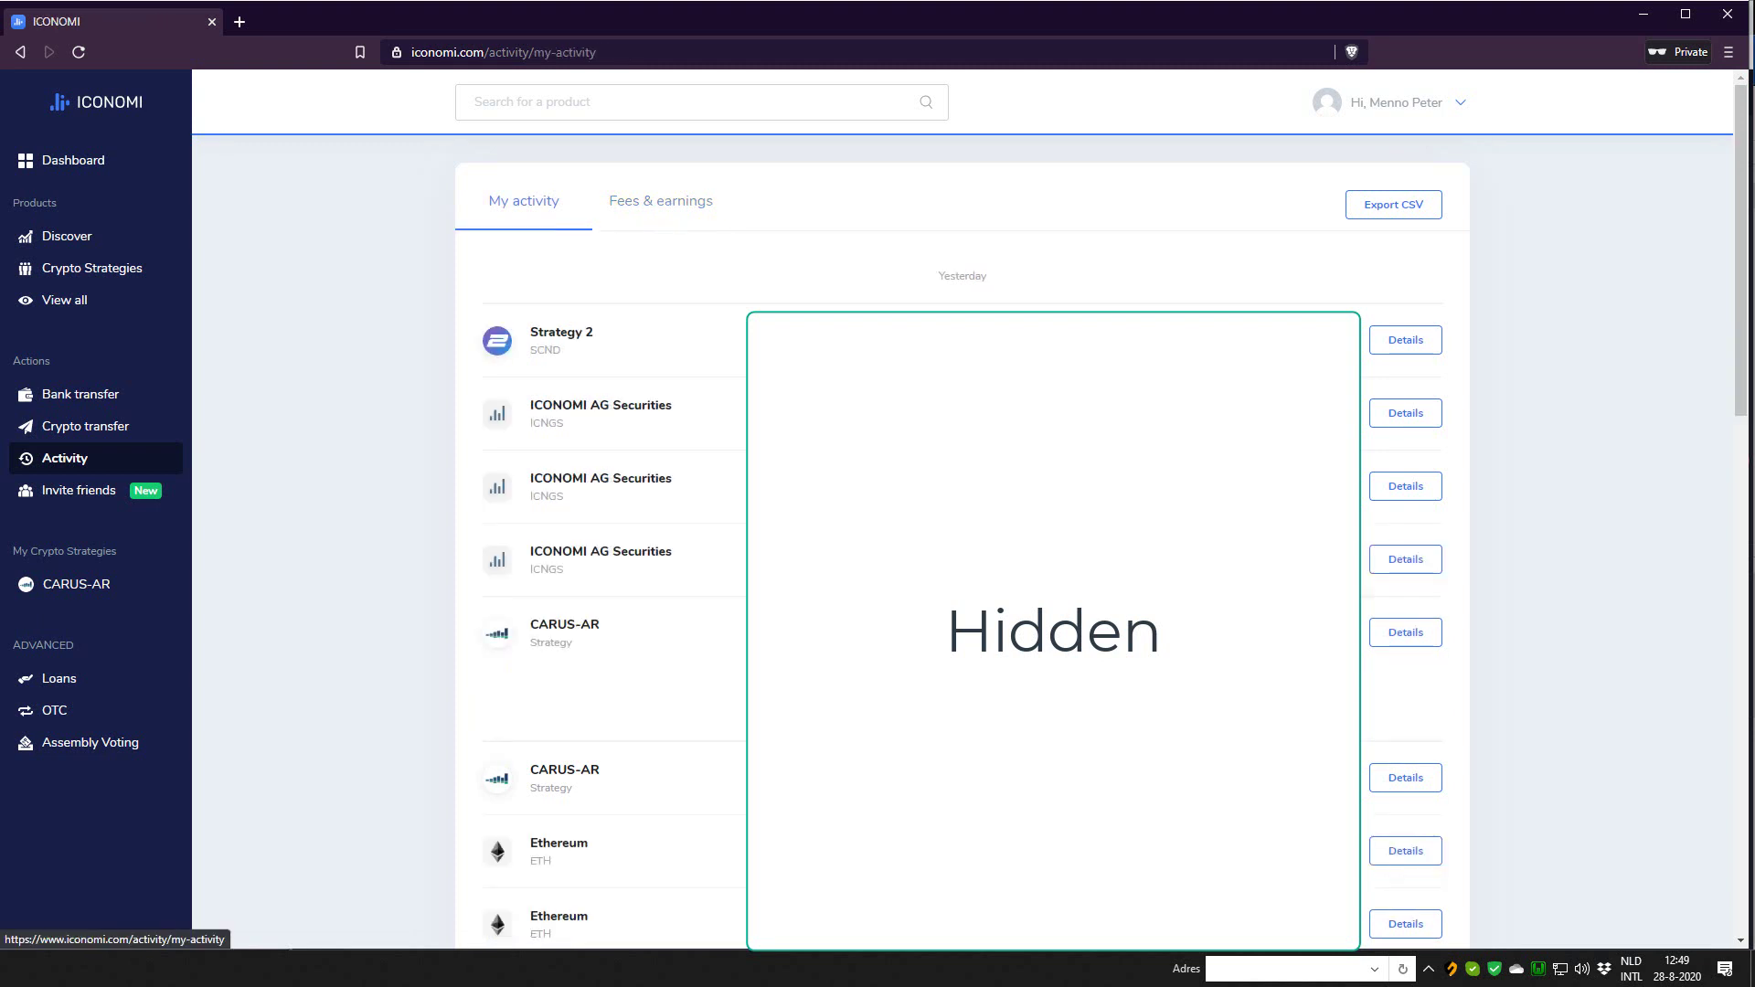
Step: Open the Invite friends referral page, then the CARUS-AR strategy's management overview
click(80, 490)
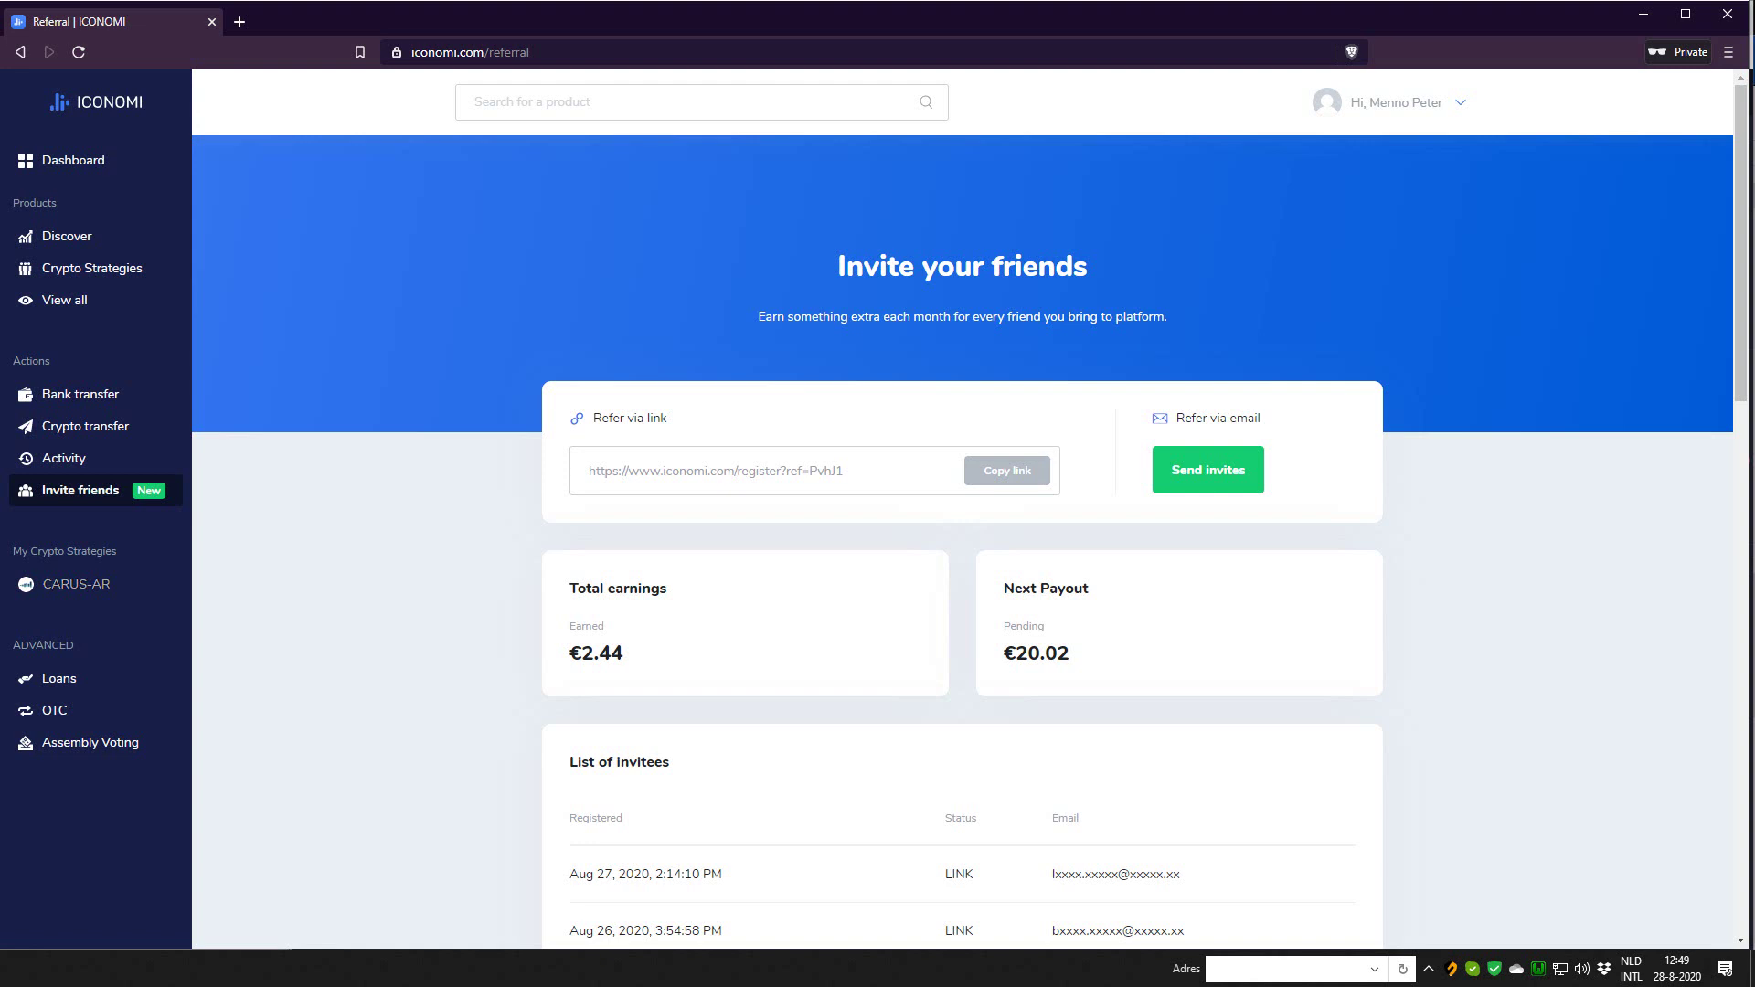
click(76, 584)
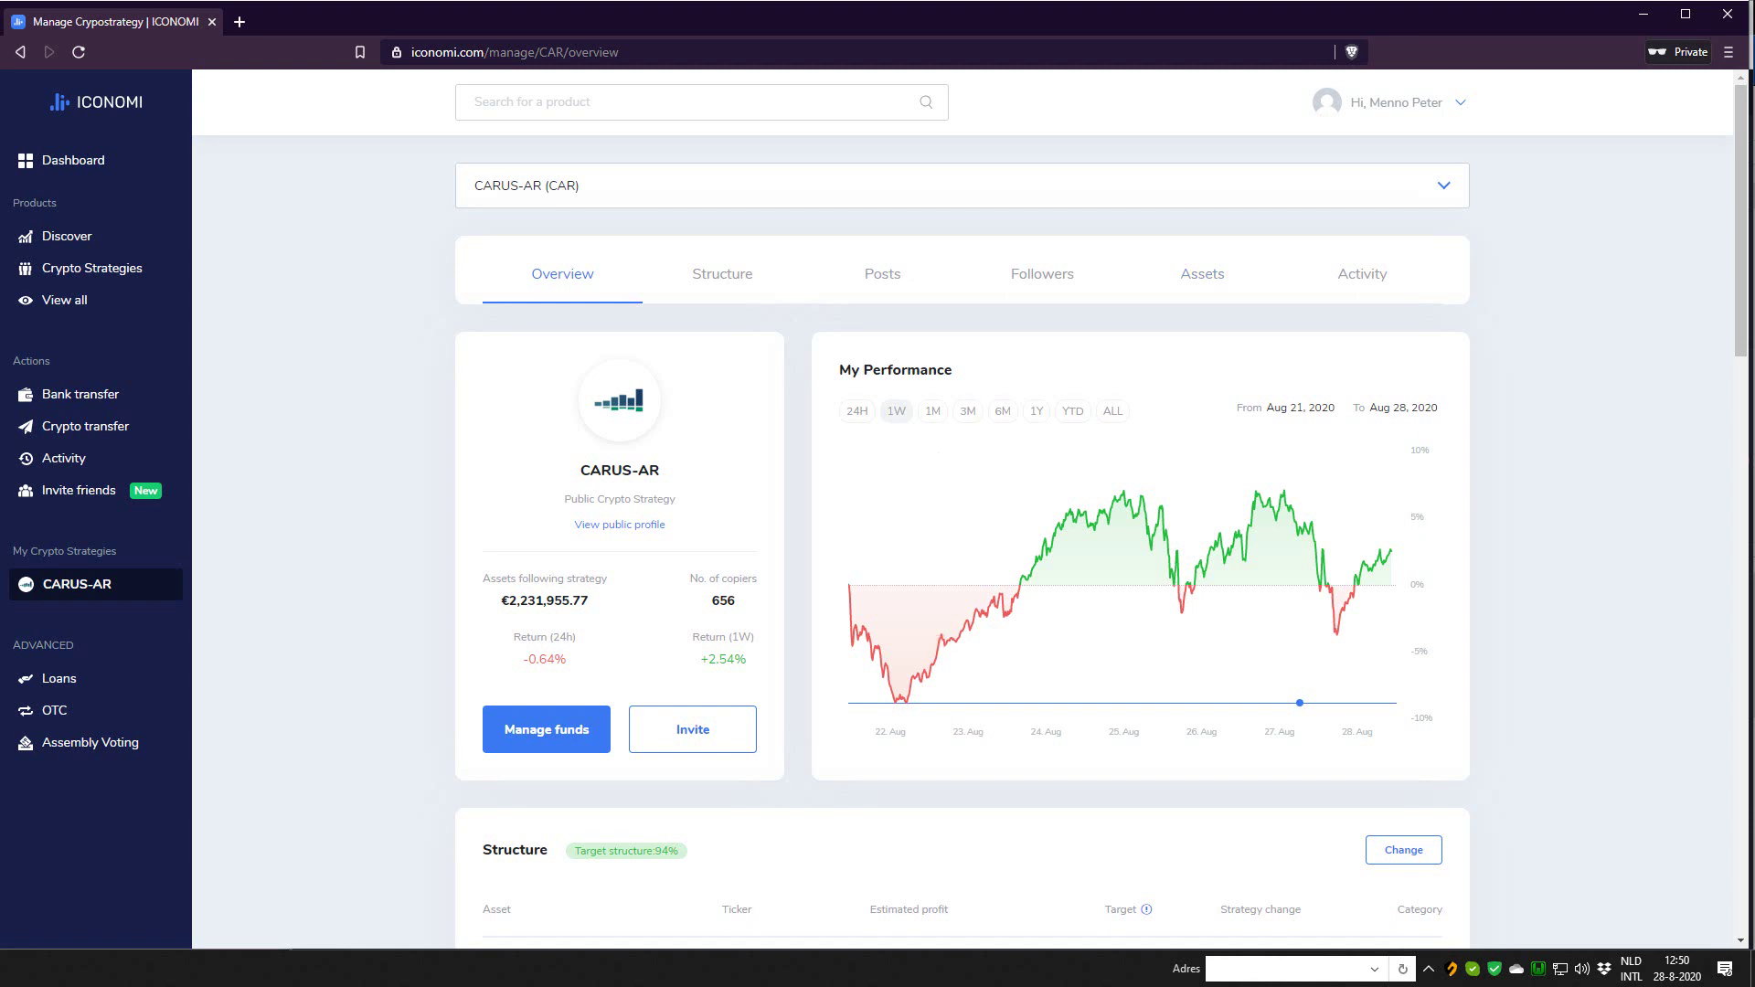
Step: Set the CARUS-AR chart to 1M and highlight the following-assets amount and 656 copiers
click(932, 410)
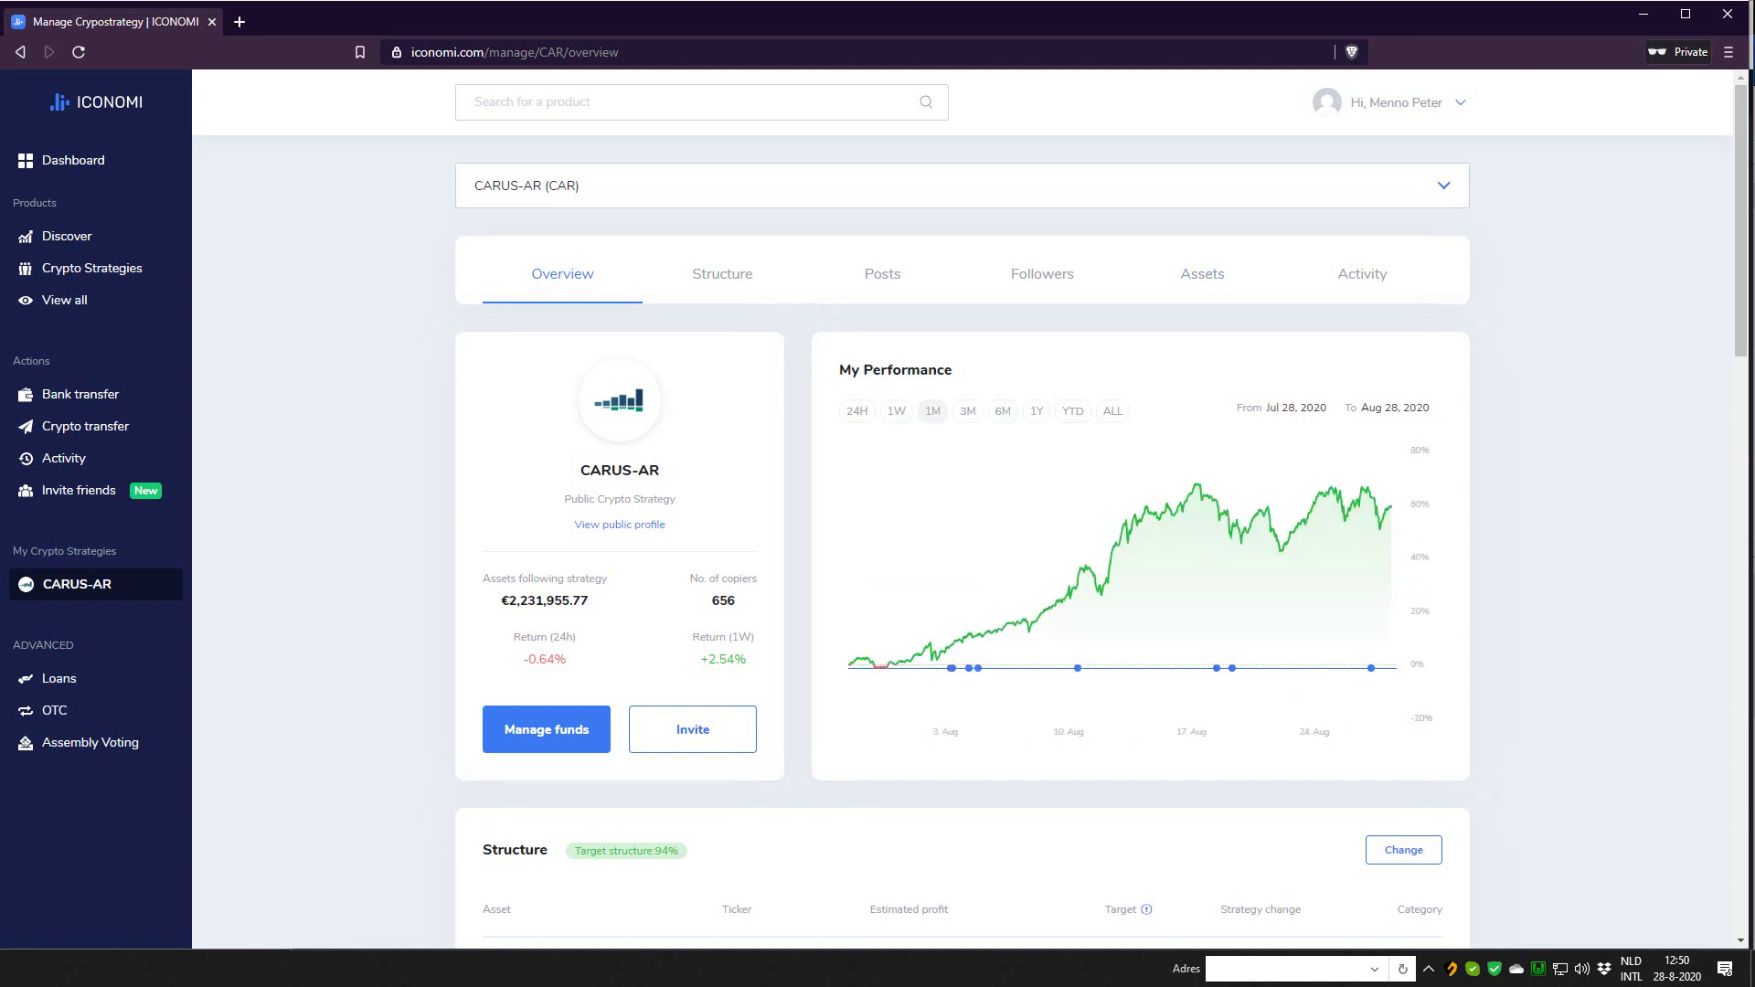
click(1296, 408)
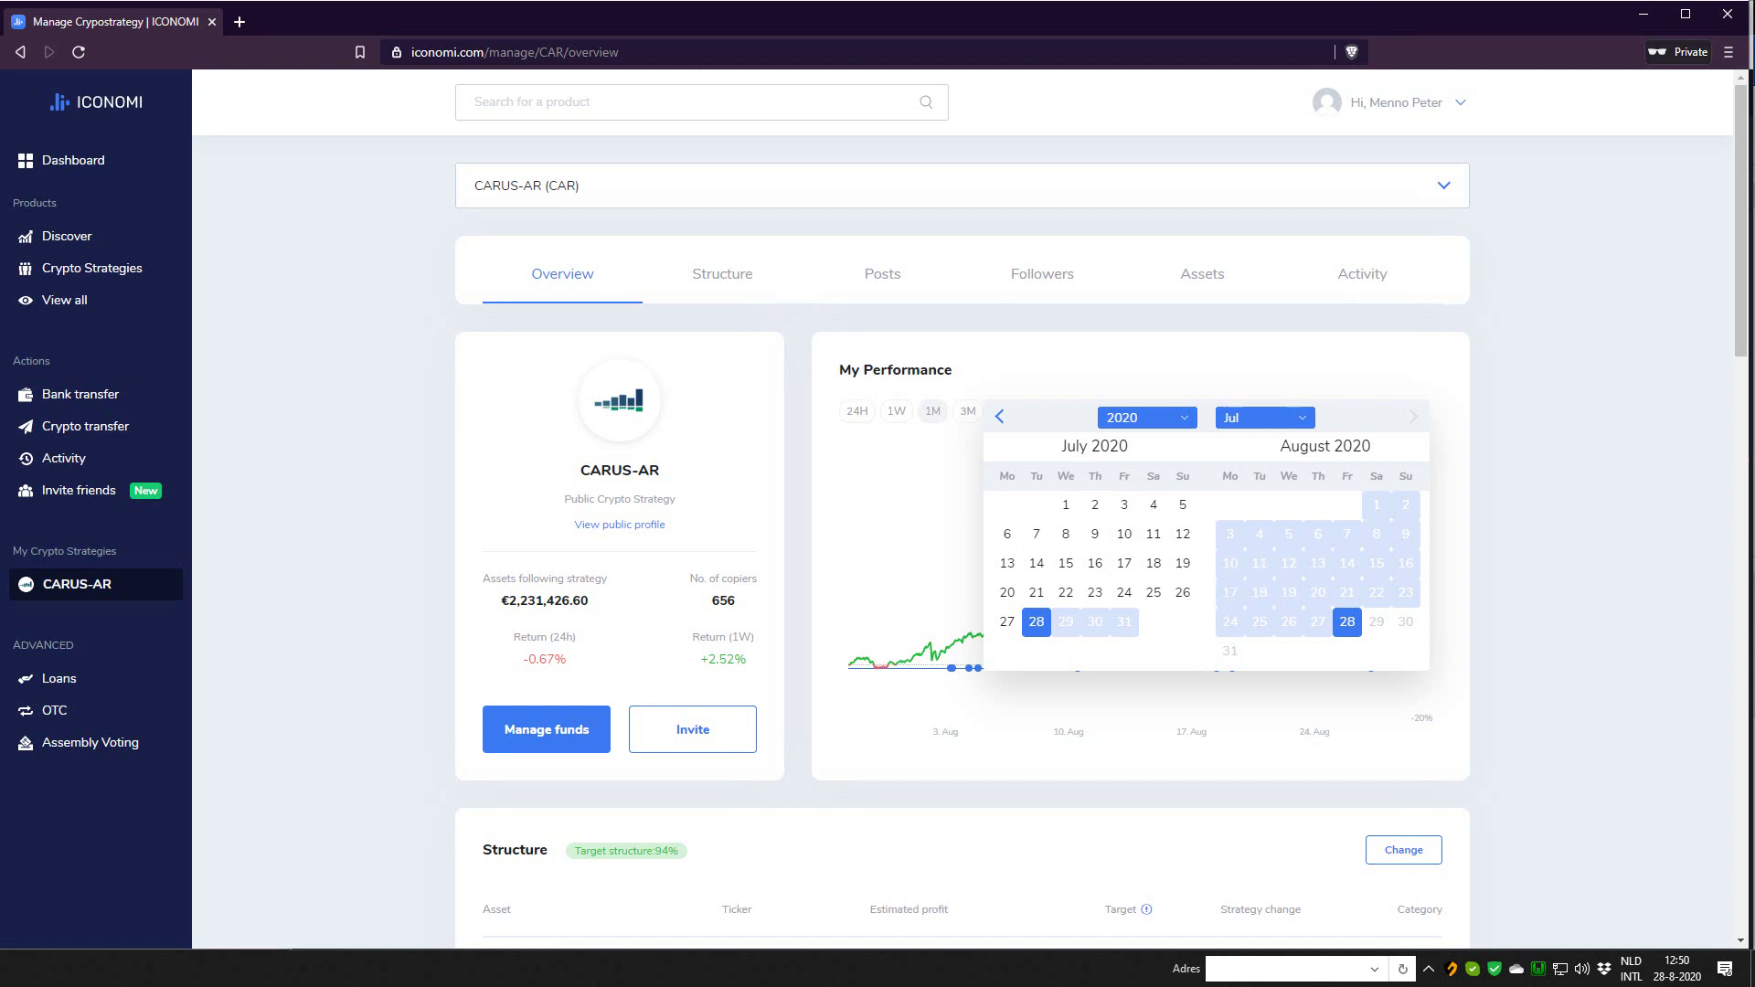
click(905, 585)
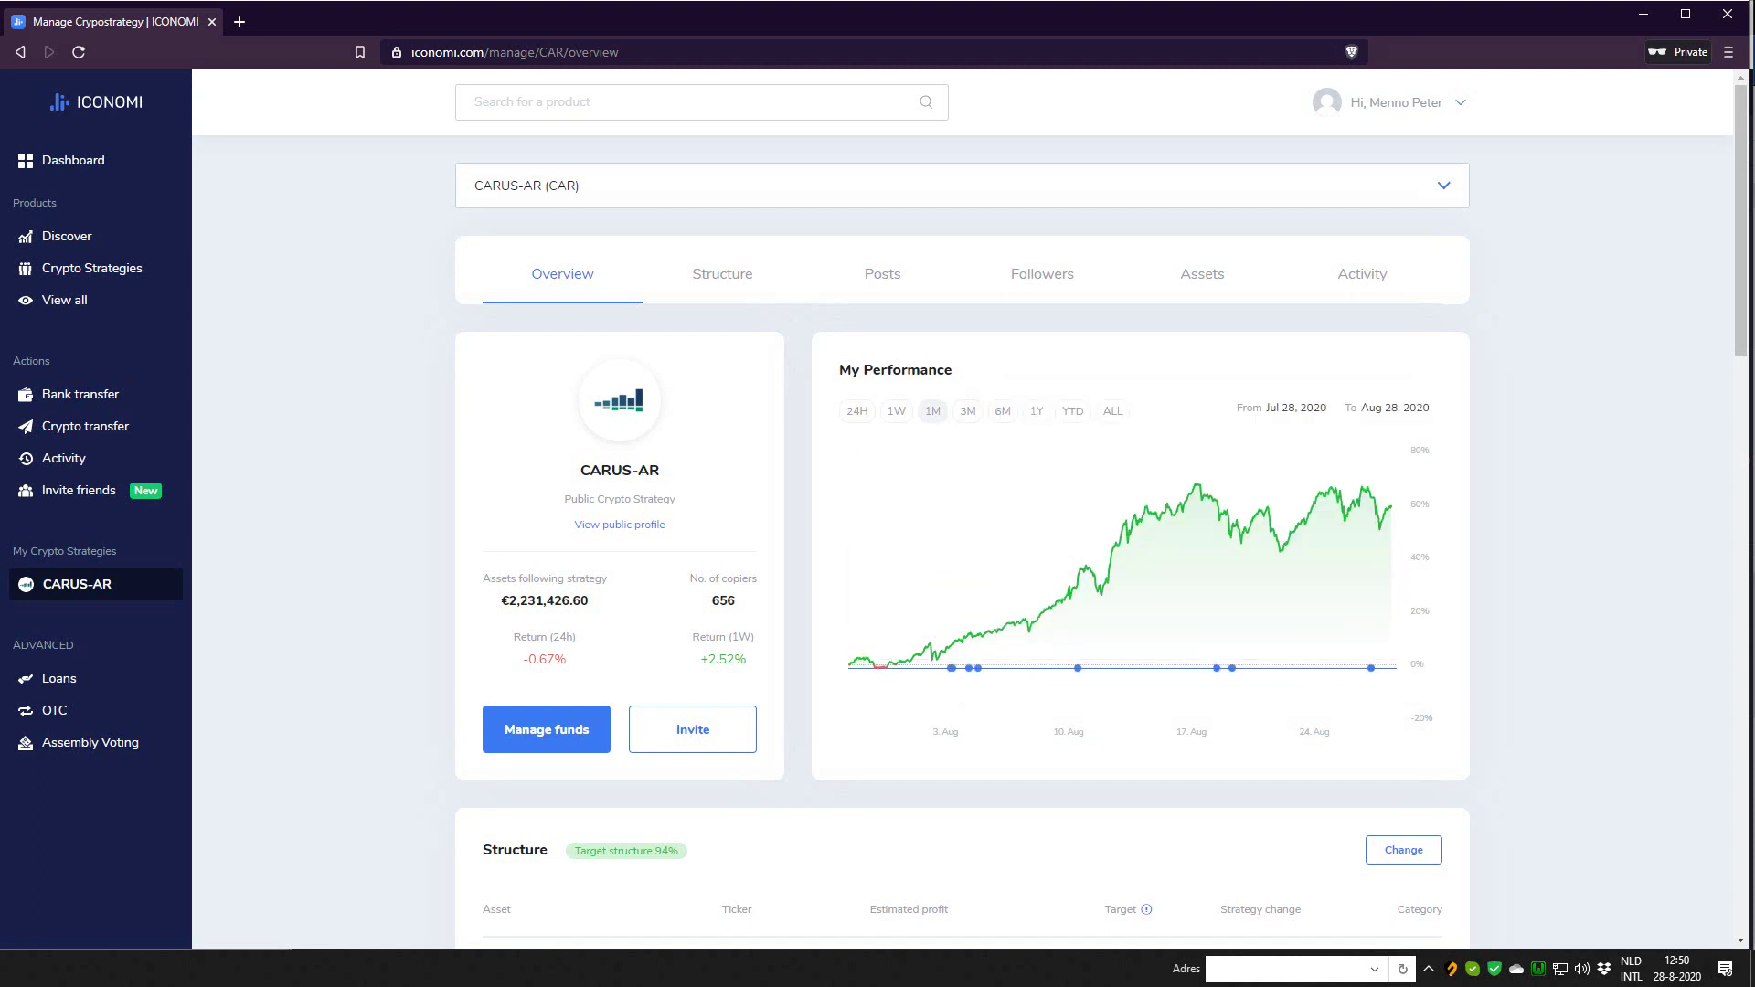
drag(501, 601, 587, 600)
drag(711, 601, 734, 600)
Step: Highlight the 94% target structure and scroll from Cosmos 12% to Polkadot 2% and 2.50% fees
scroll(963, 549, down, 6)
scroll(963, 548, down, 1)
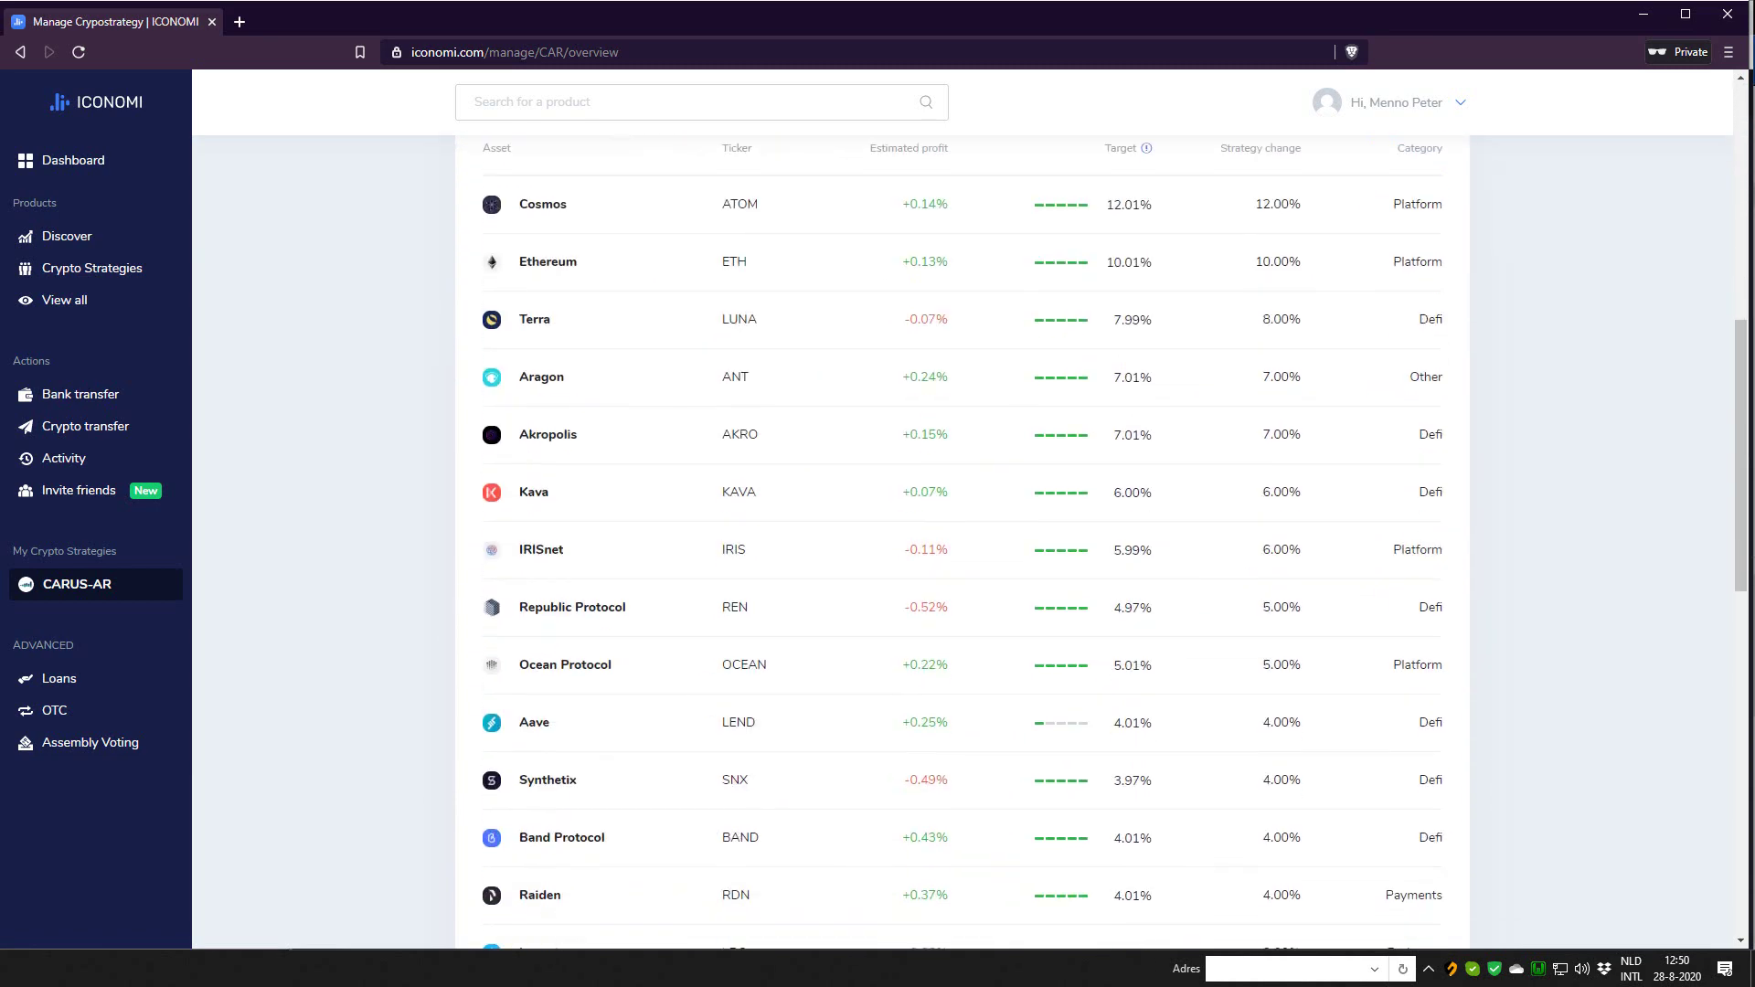
scroll(963, 548, up, 1)
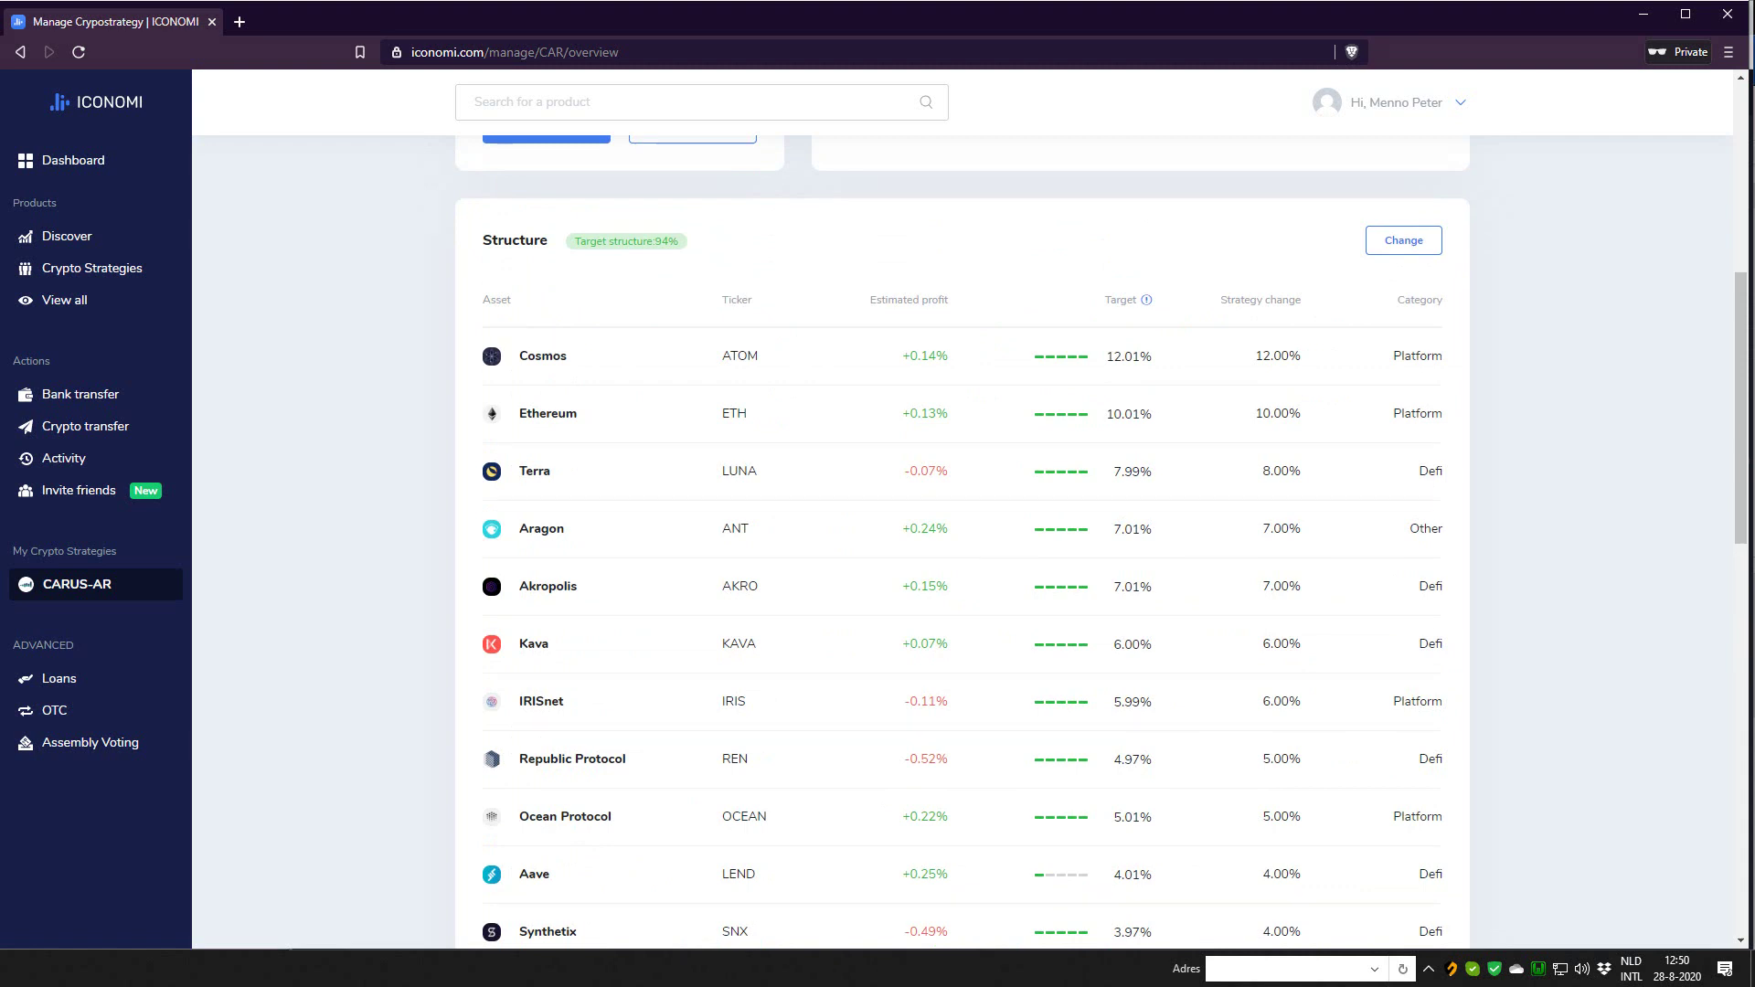
drag(618, 242, 682, 241)
scroll(962, 548, down, 2)
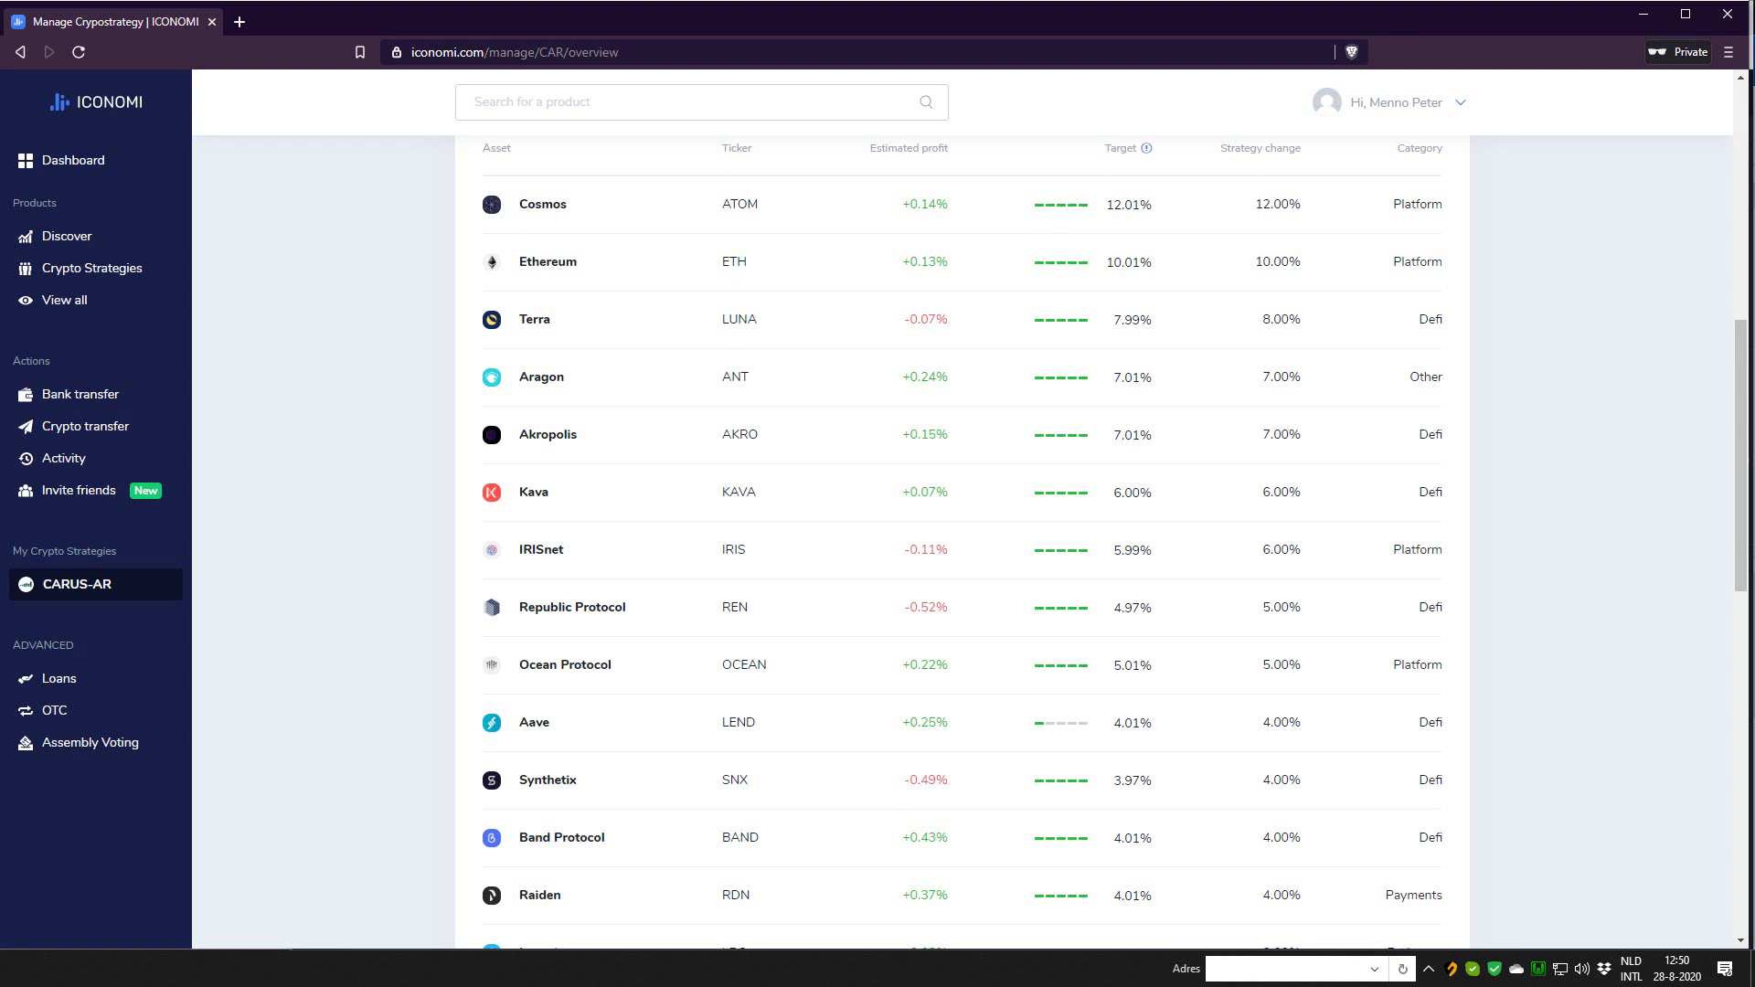
scroll(962, 539, up, 3)
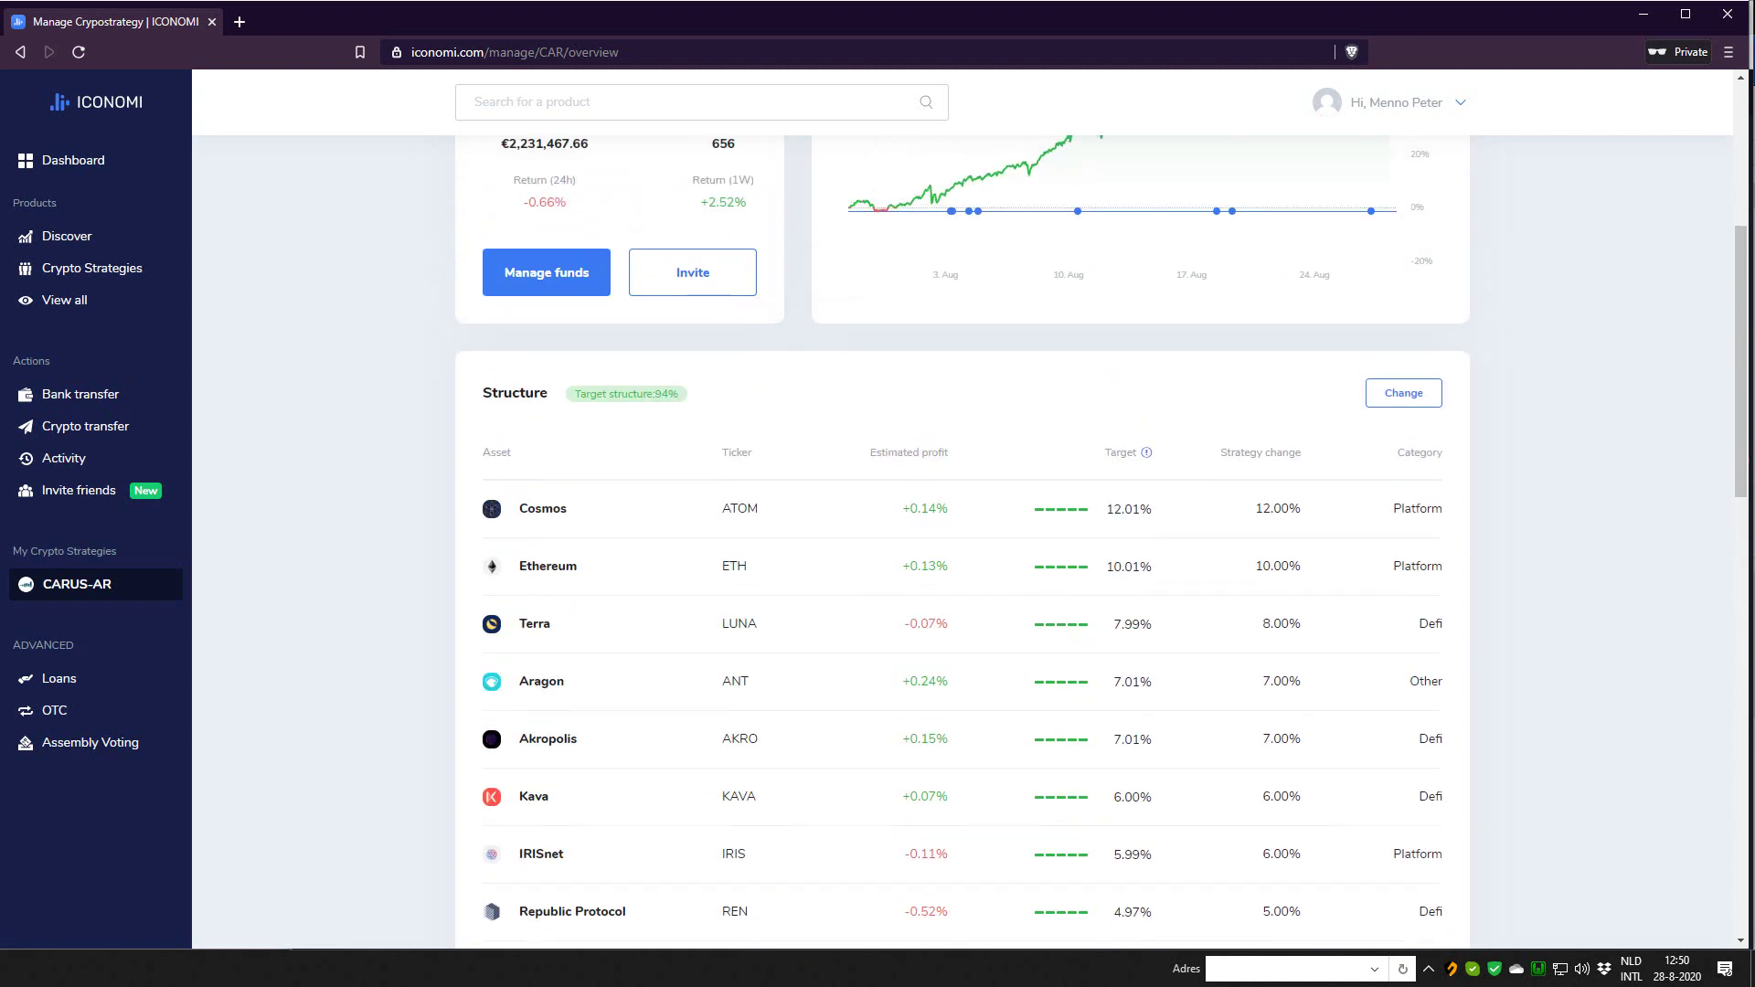
scroll(962, 540, down, 2)
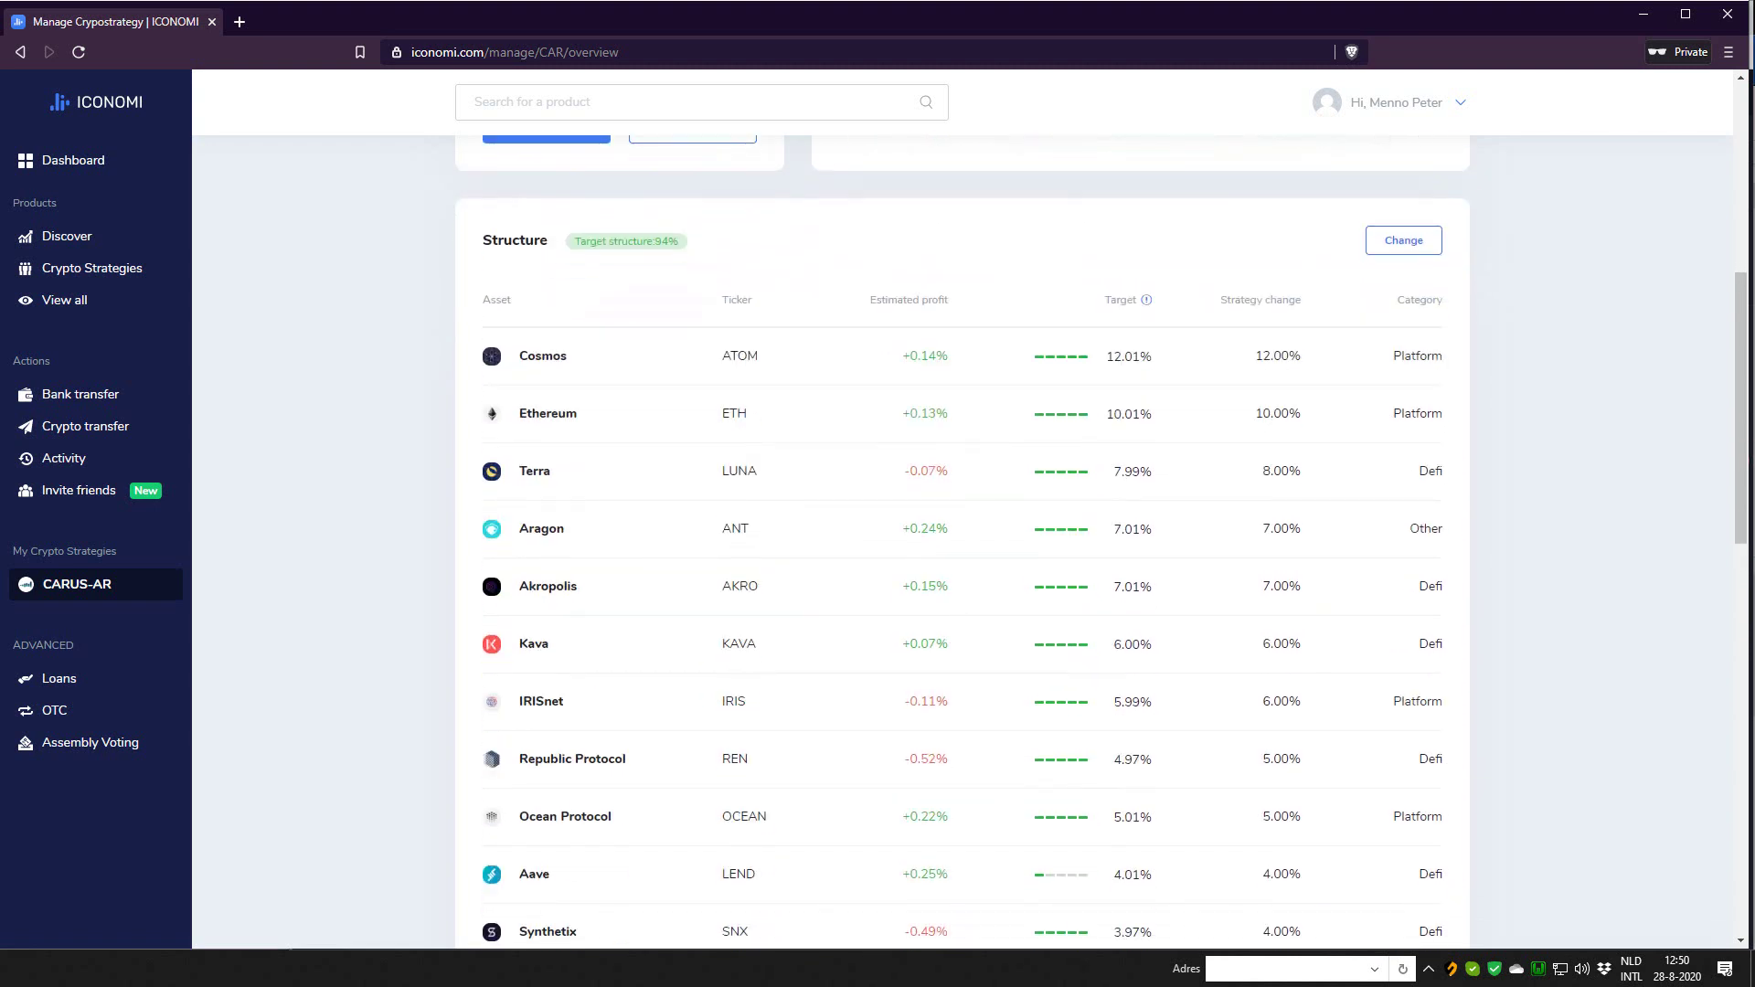
scroll(962, 539, down, 6)
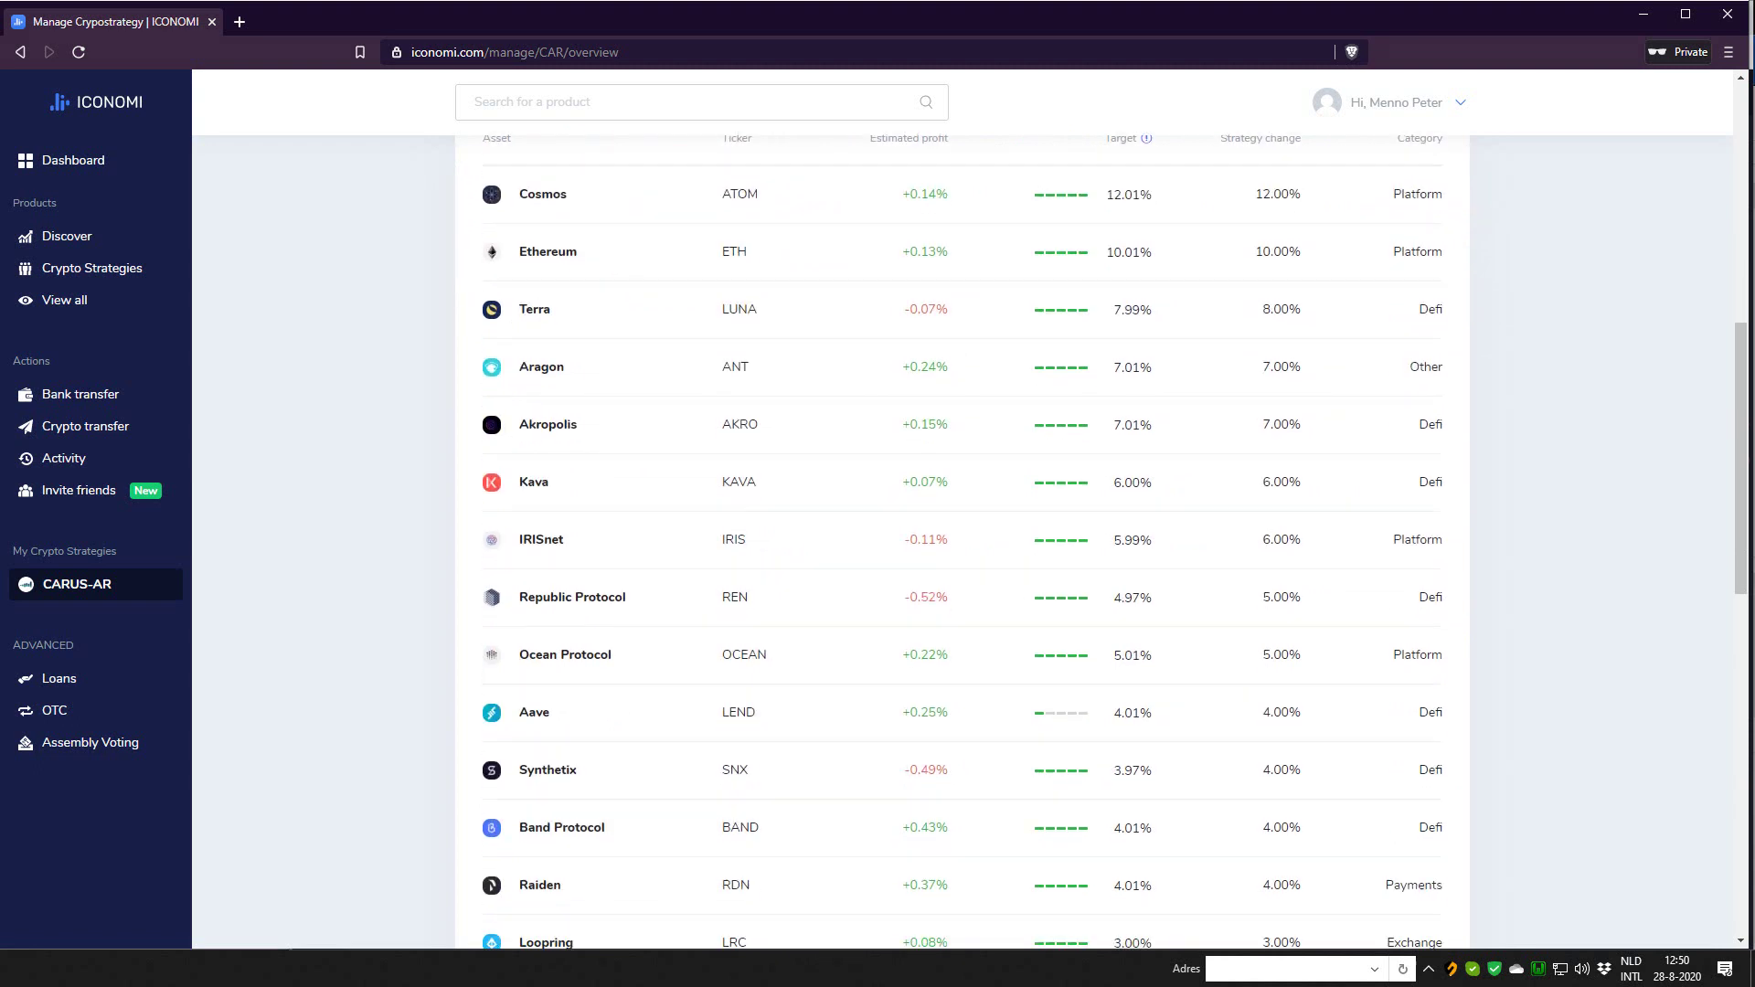
scroll(962, 540, down, 2)
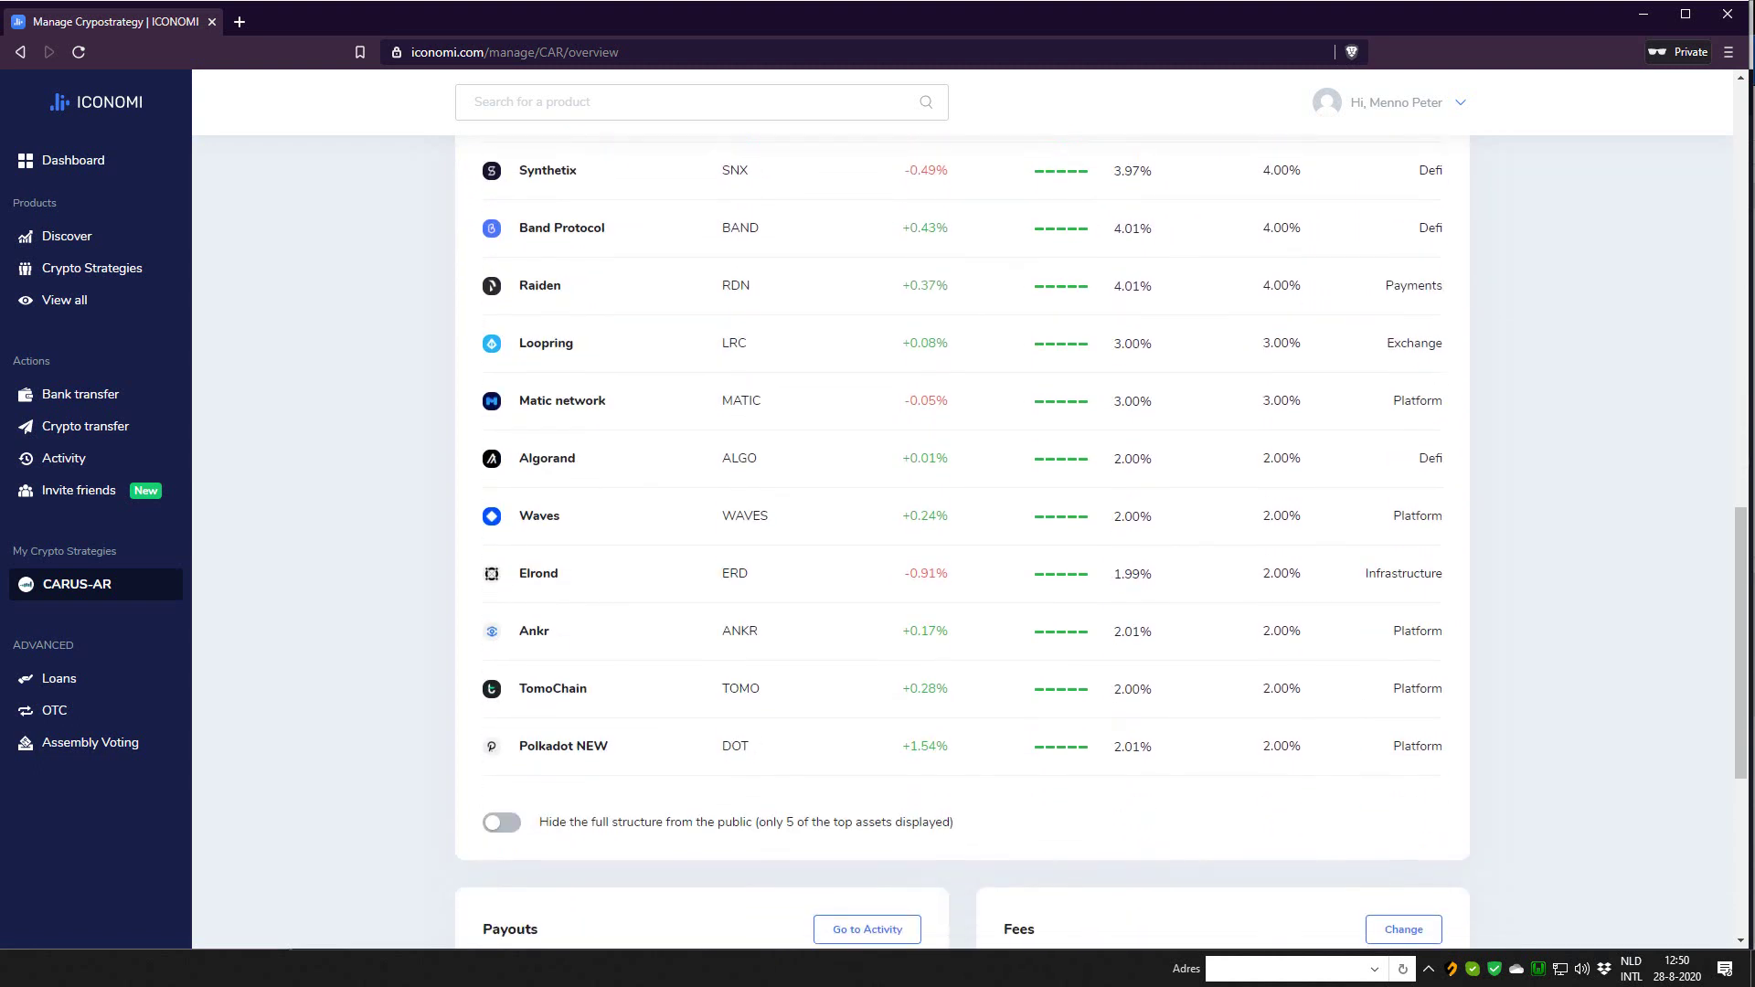
scroll(961, 539, up, 10)
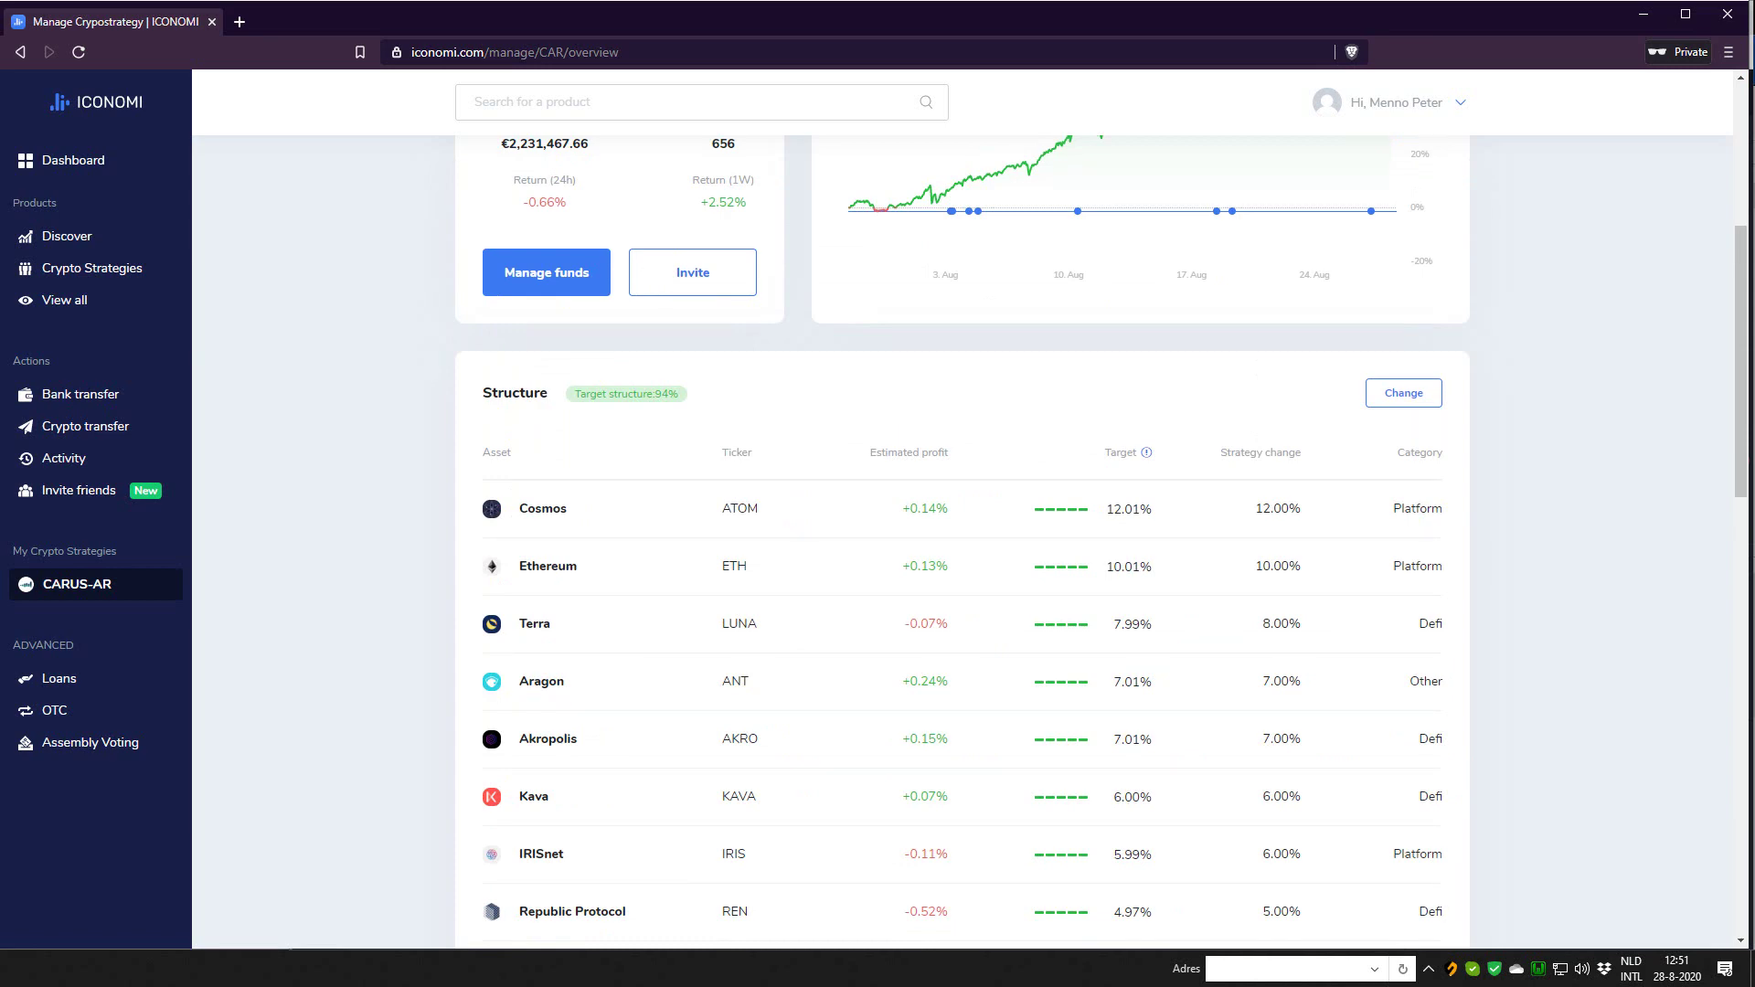
scroll(961, 539, down, 3)
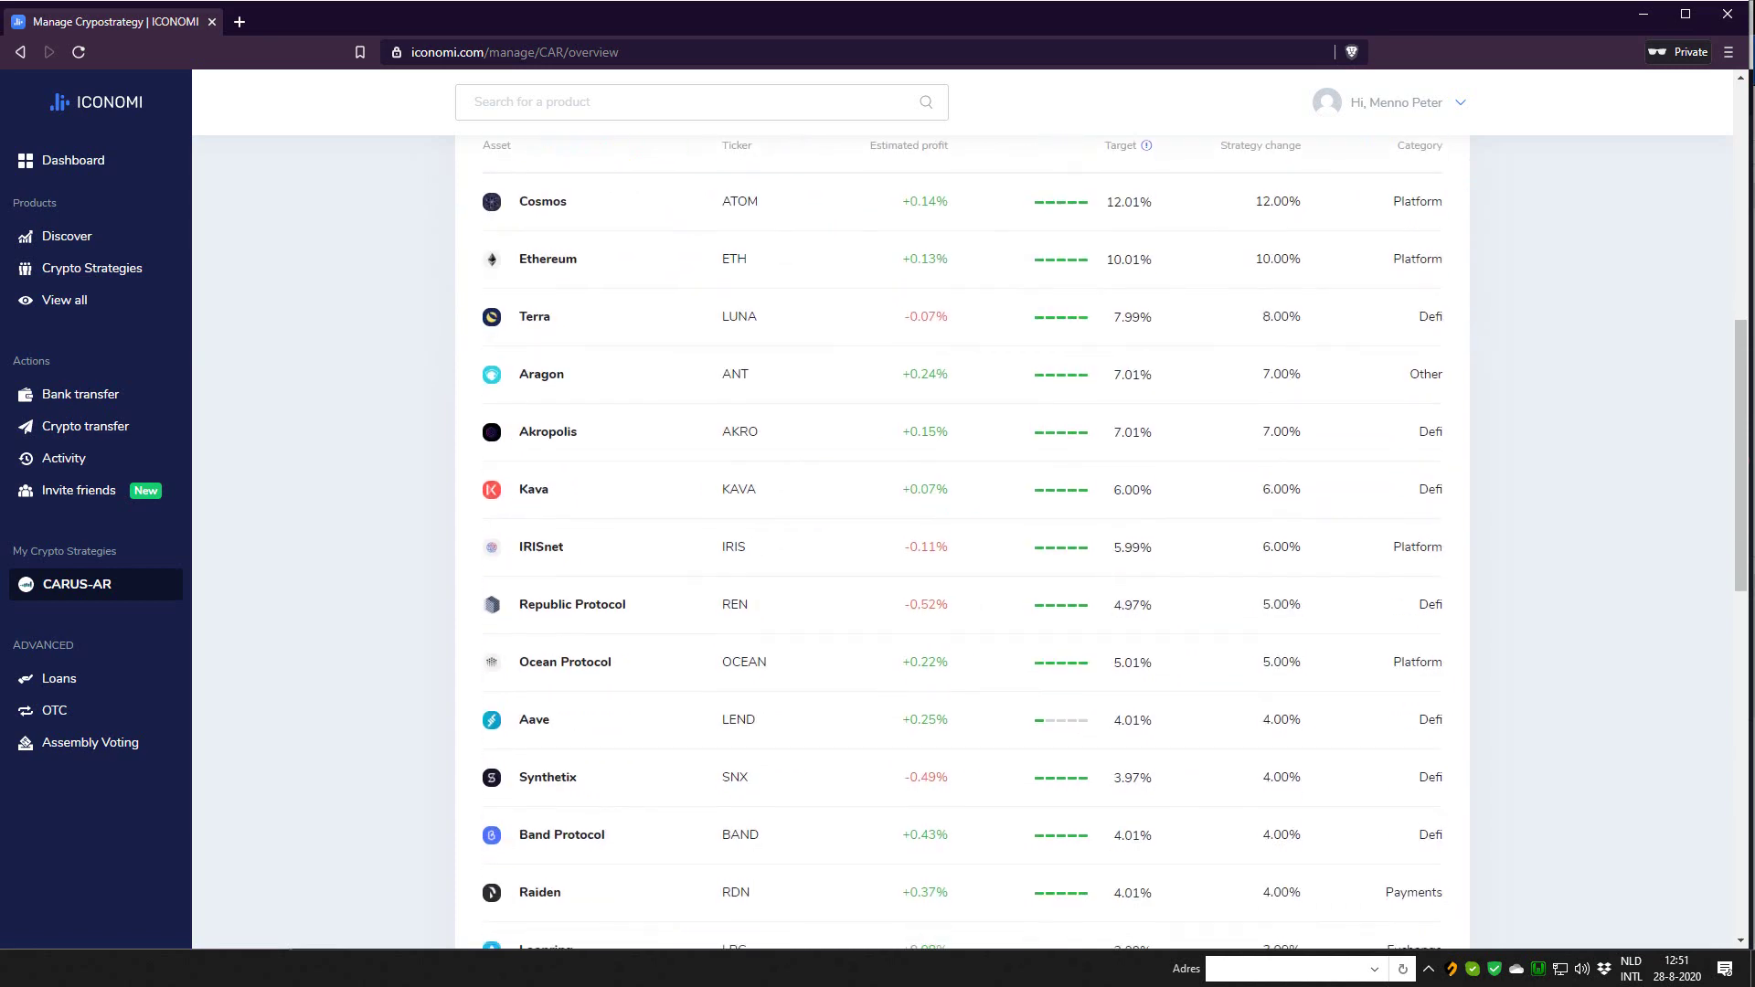
scroll(962, 539, down, 3)
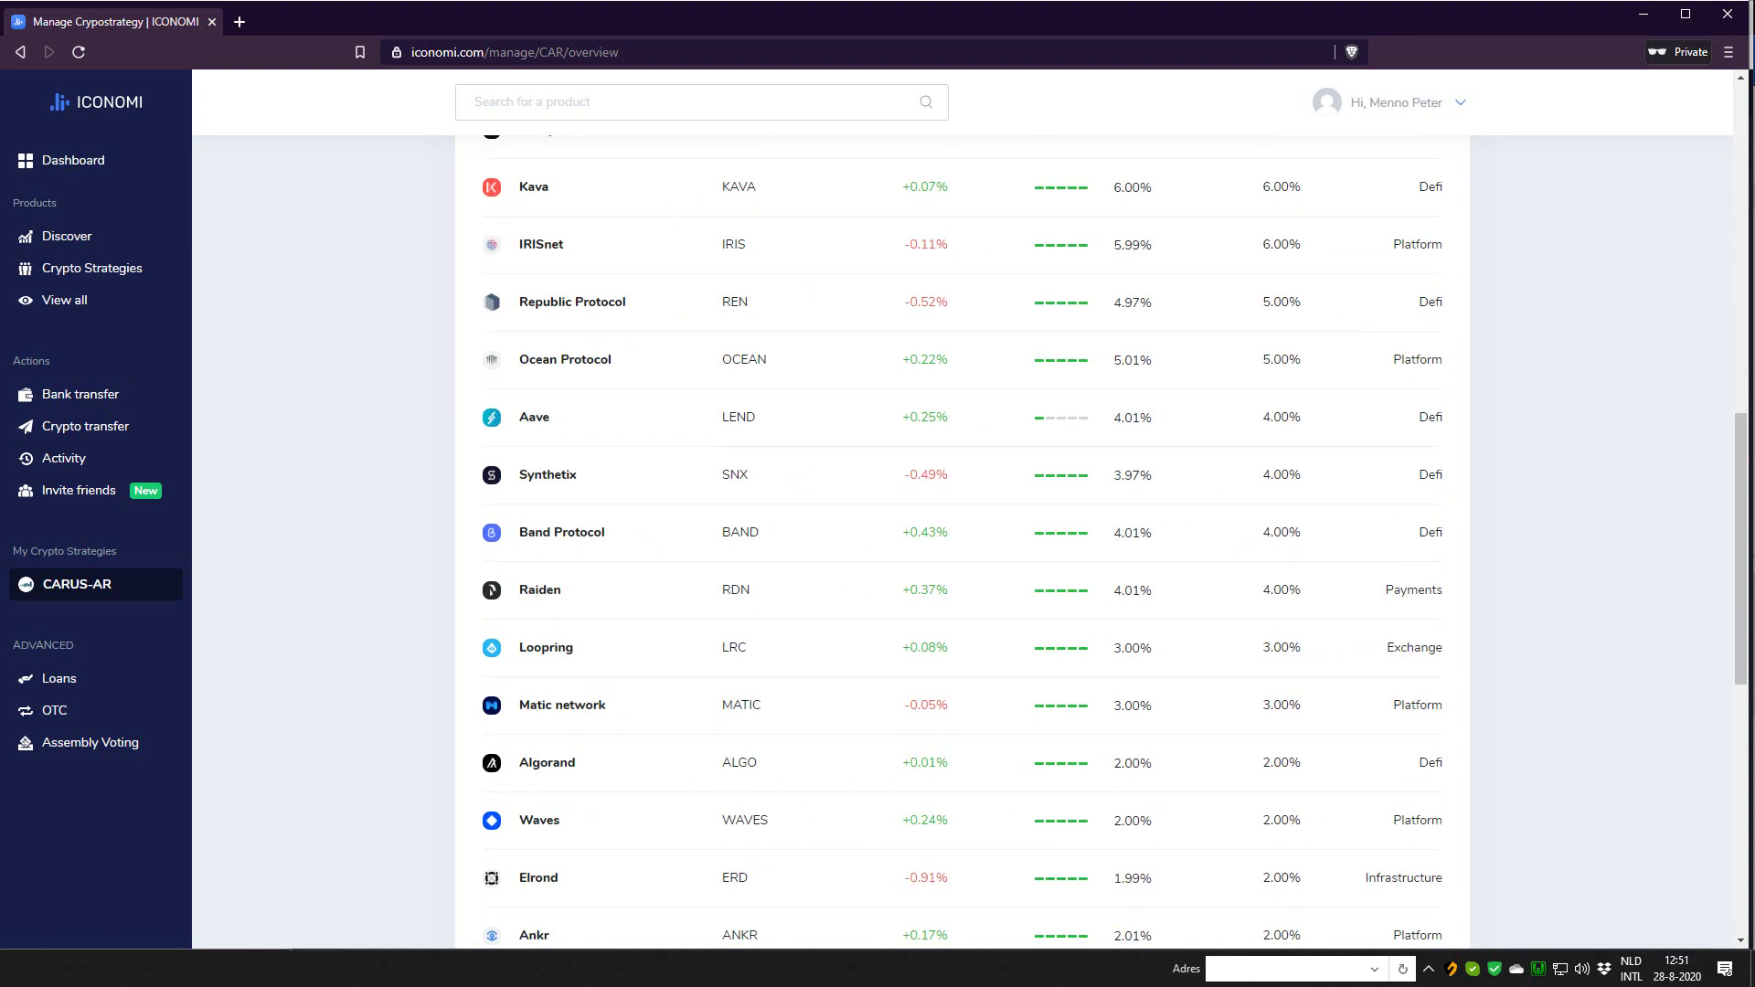
scroll(962, 540, up, 2)
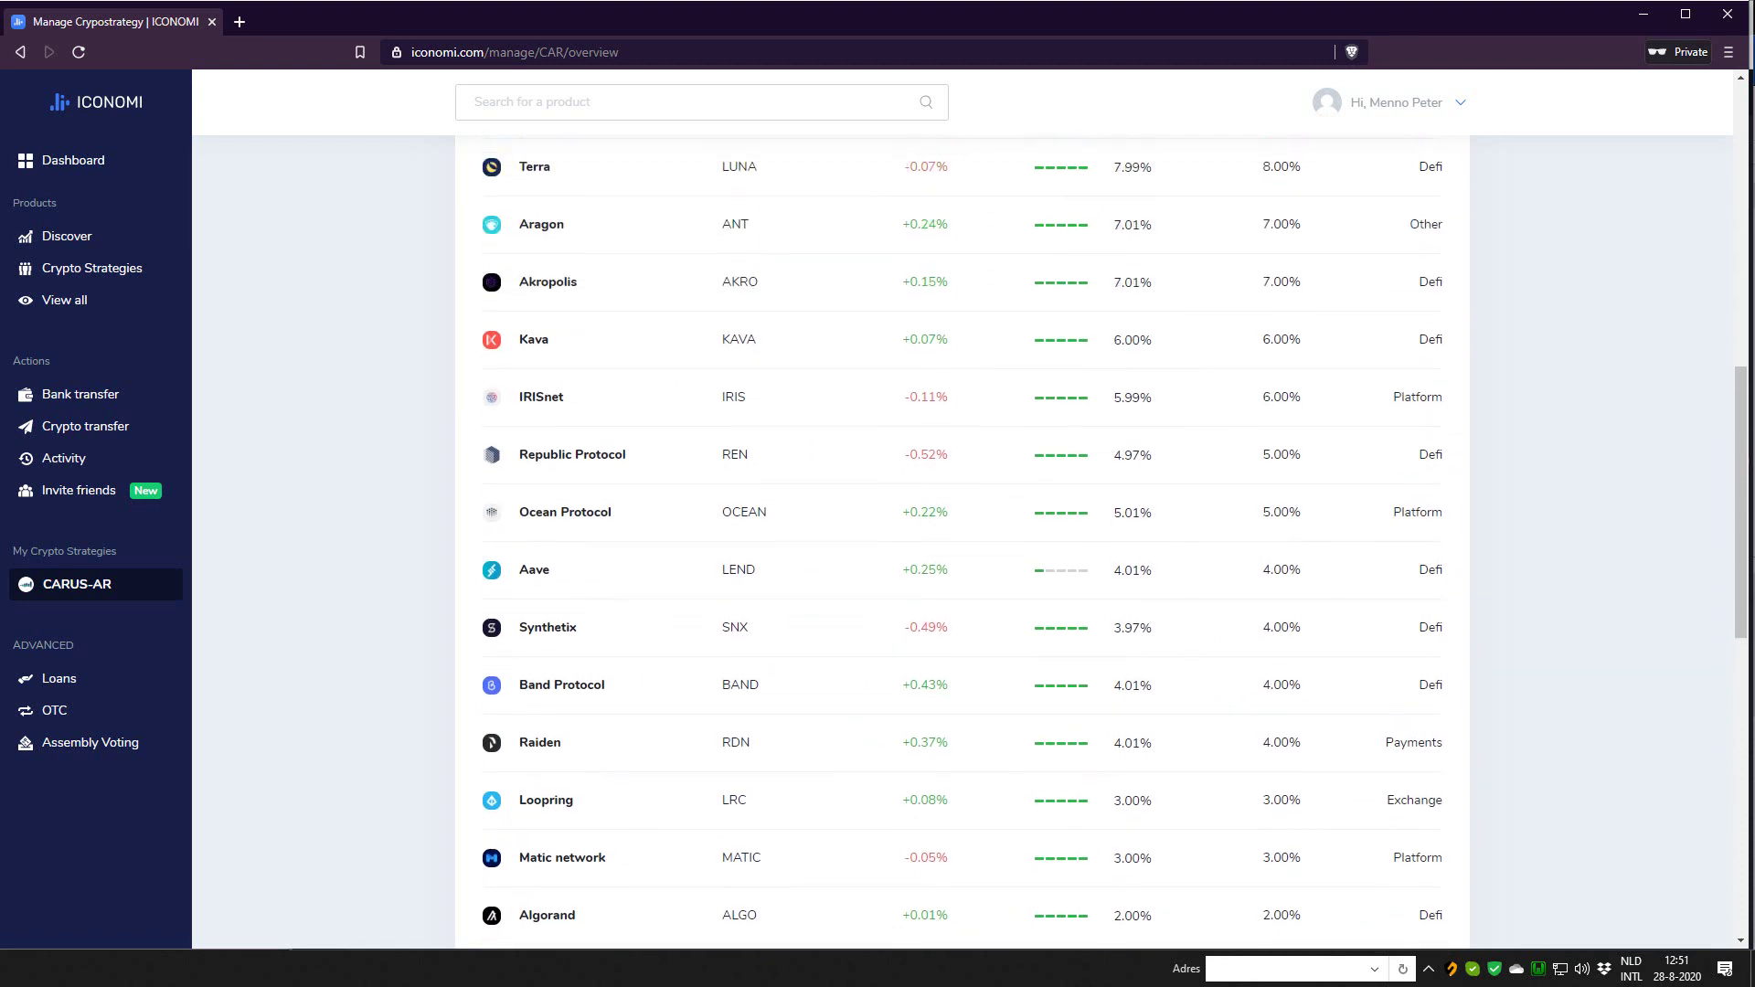
scroll(962, 540, up, 2)
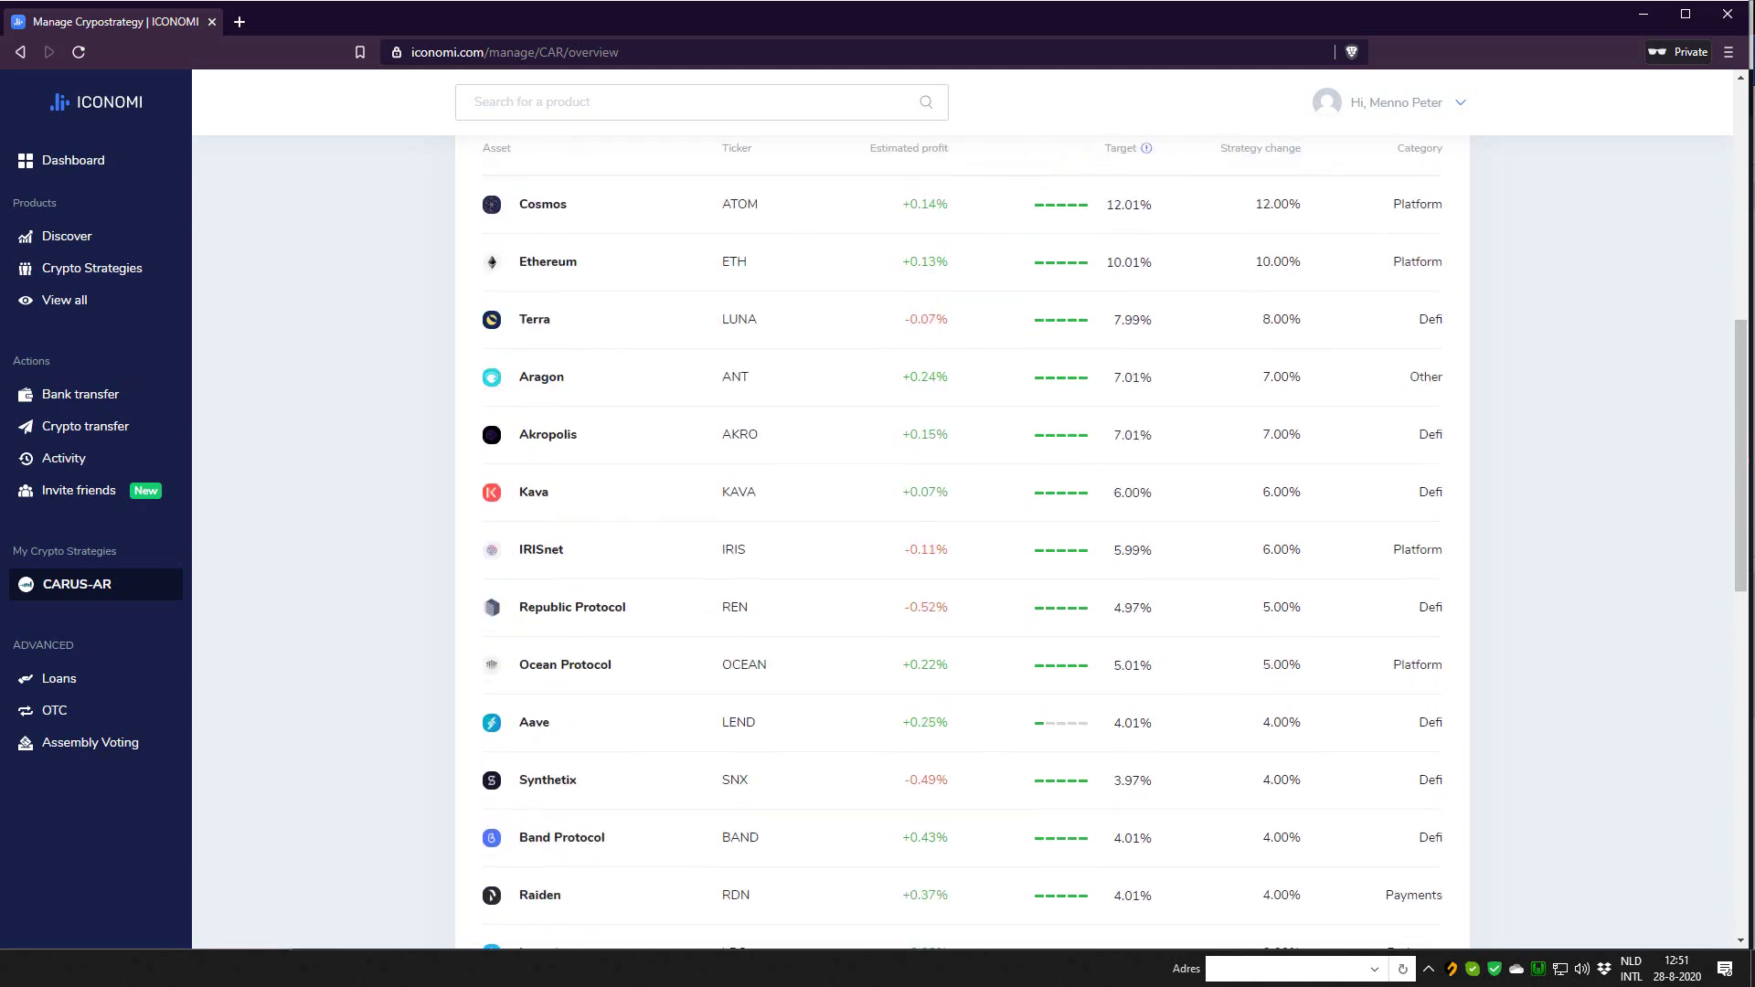
scroll(961, 539, down, 10)
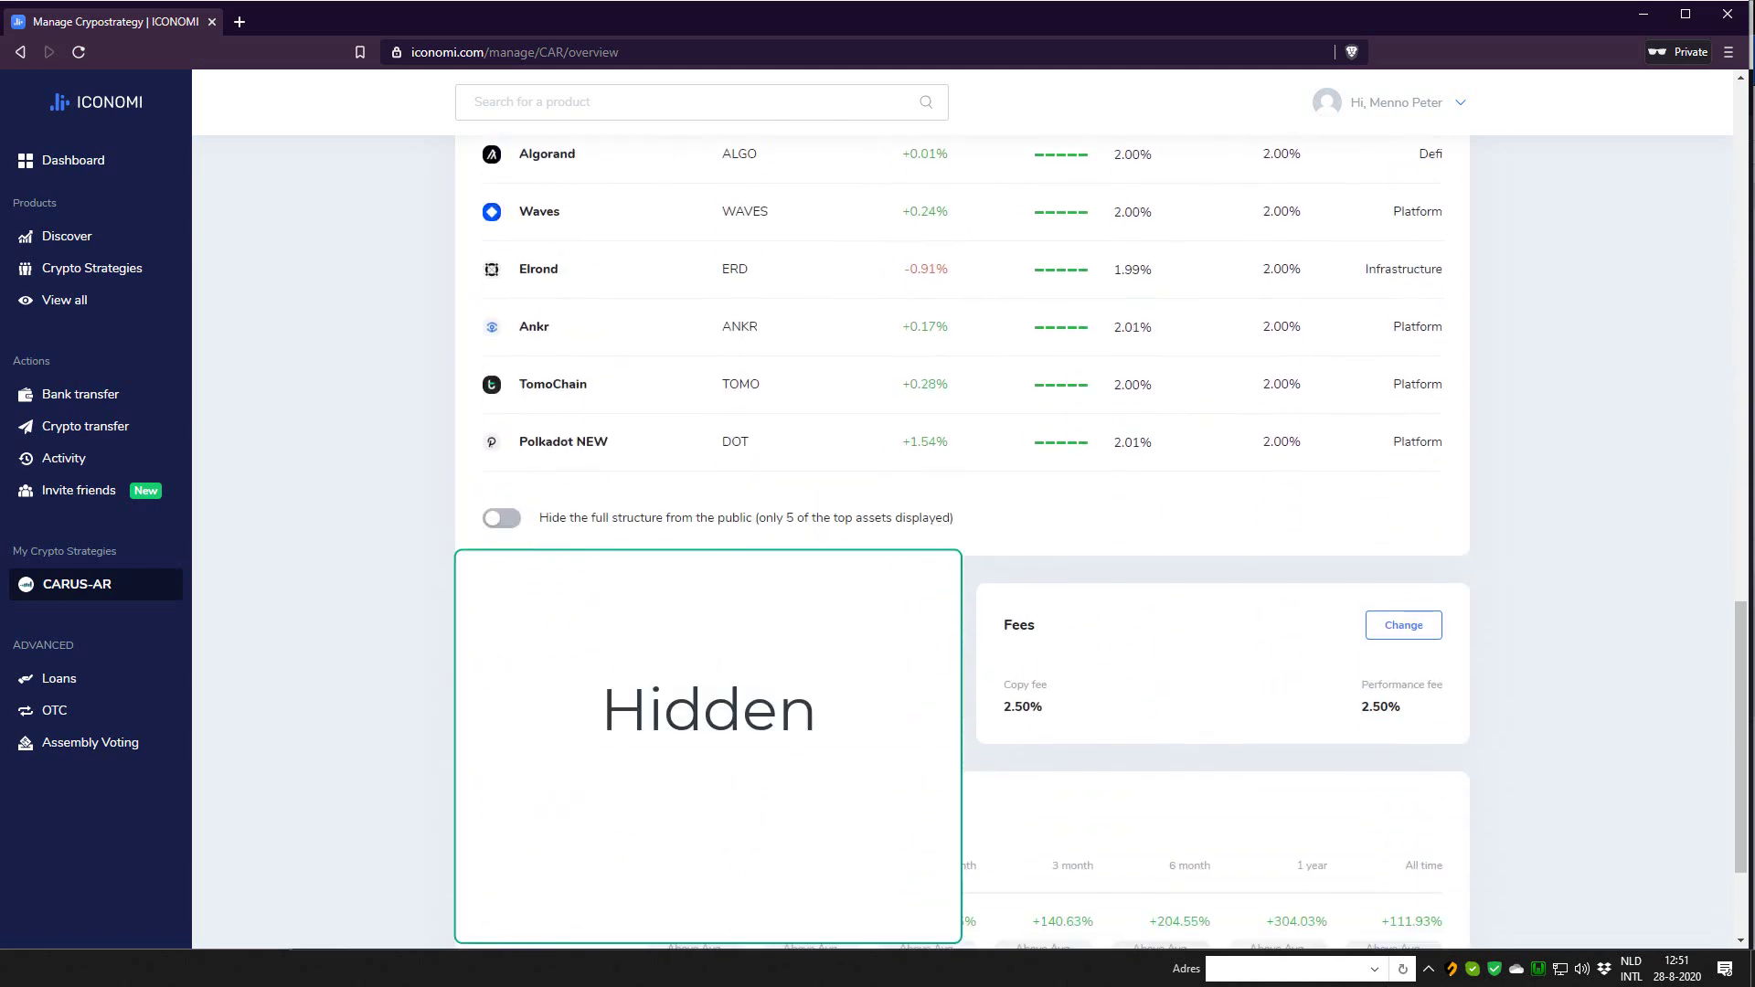
Step: Scroll through the Fees and Performance sections and back to the top of the overview
scroll(961, 540, down, 2)
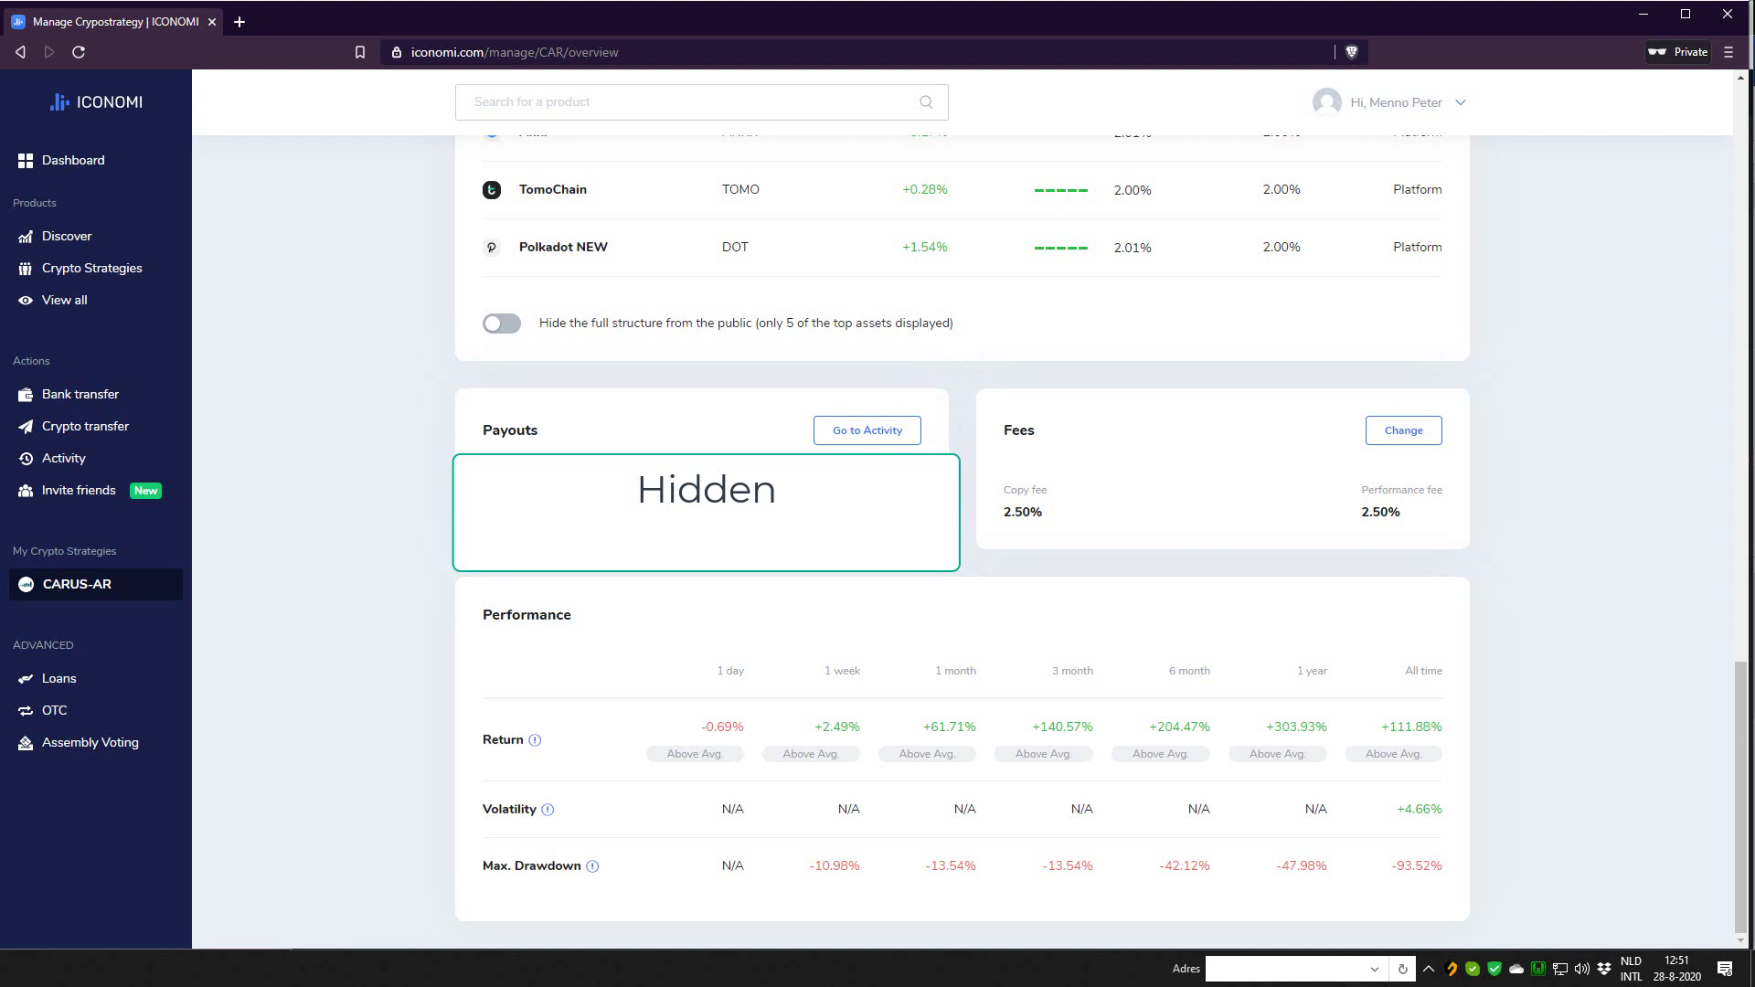
scroll(962, 511, up, 15)
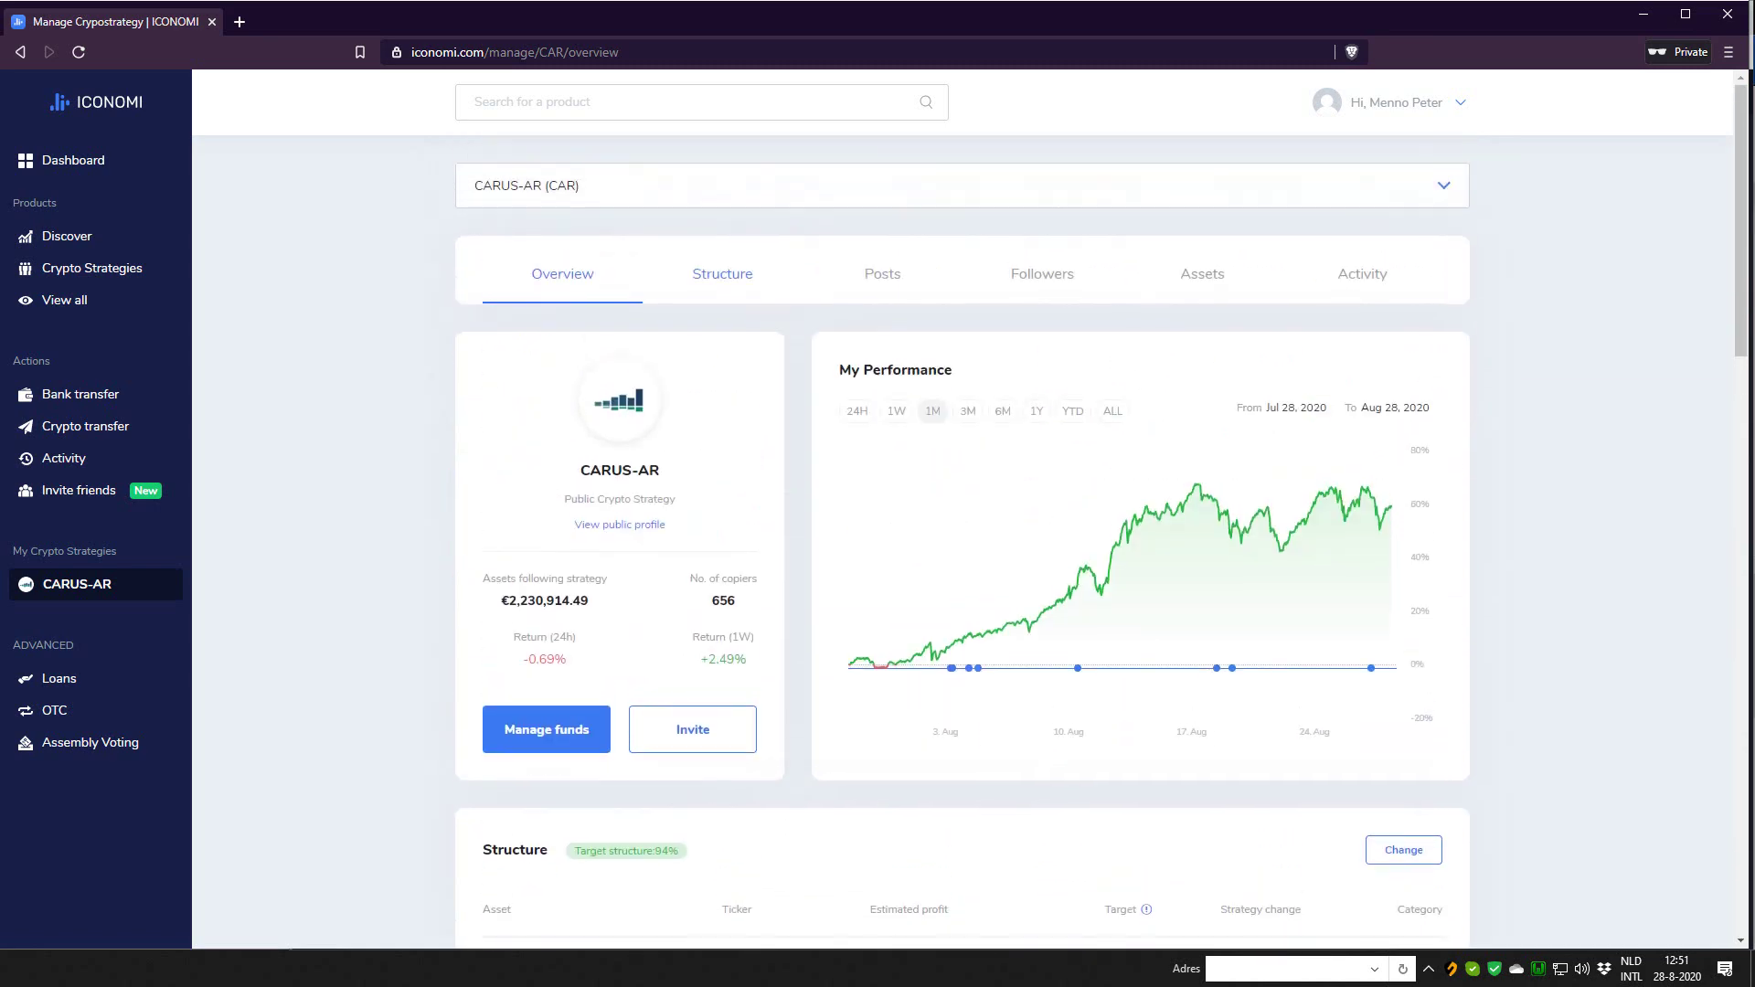
Step: Copy the previous structure into CARUS-AR's current weights: Cosmos 12%, Ethereum 10%, Terra 8%, Akropolis 7%
click(722, 274)
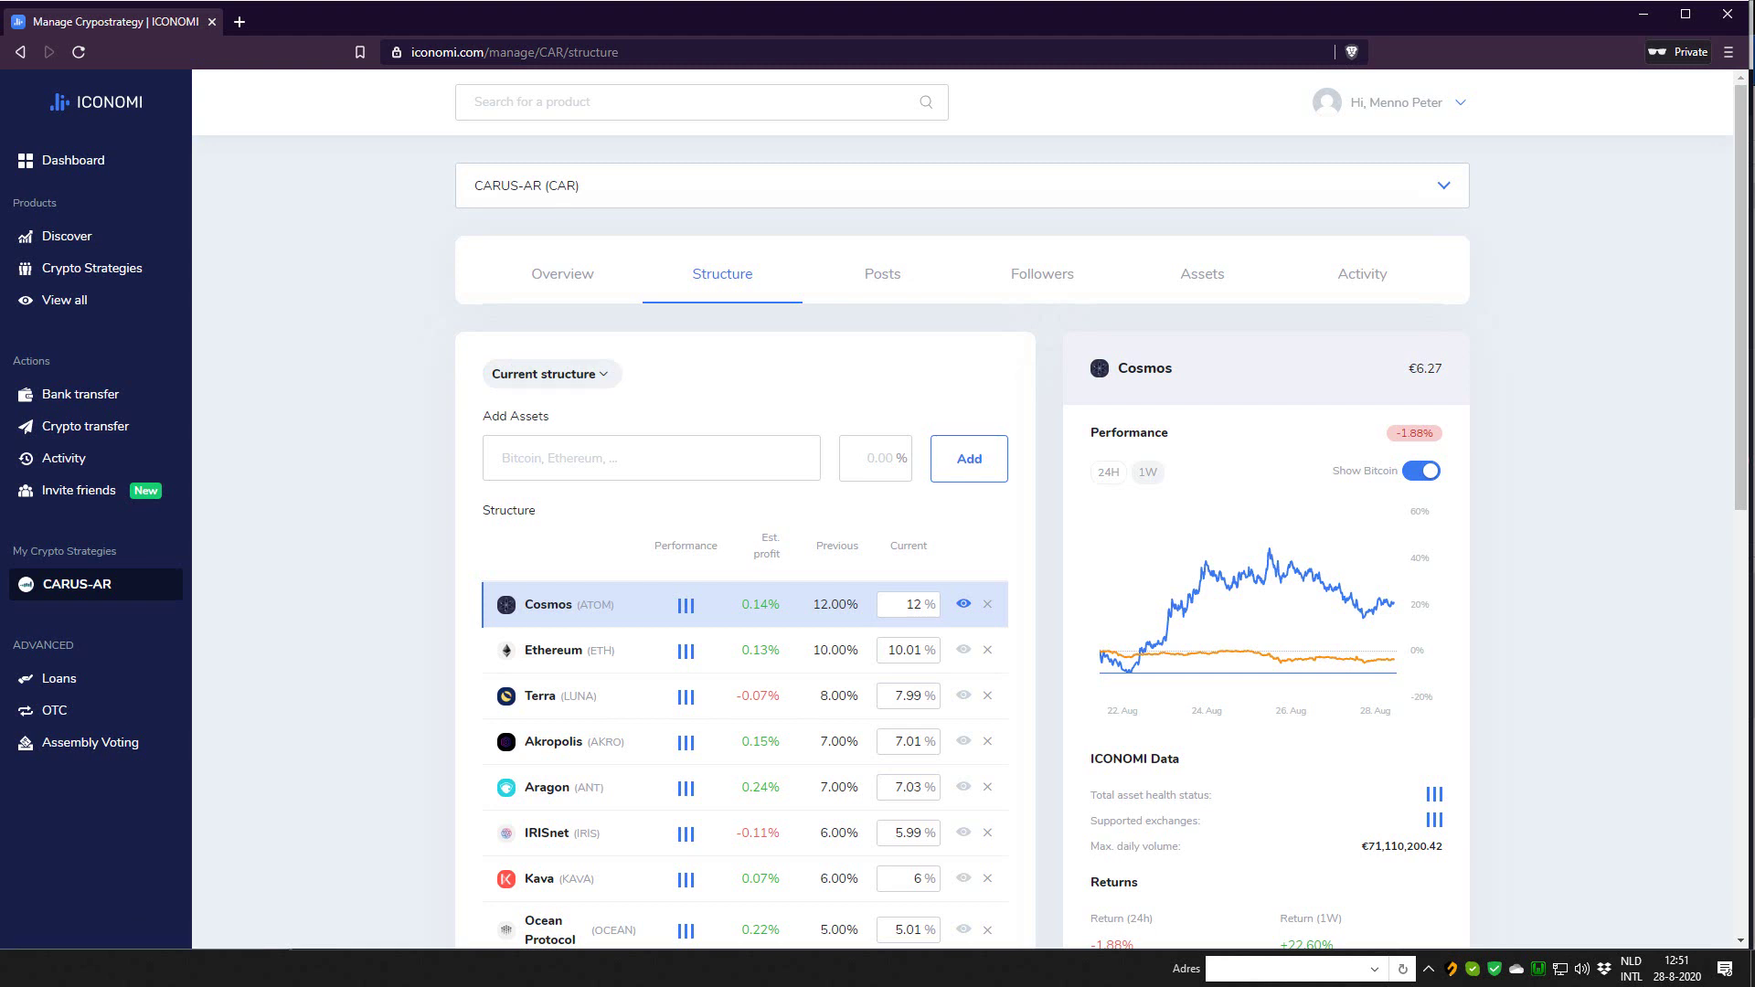
click(549, 374)
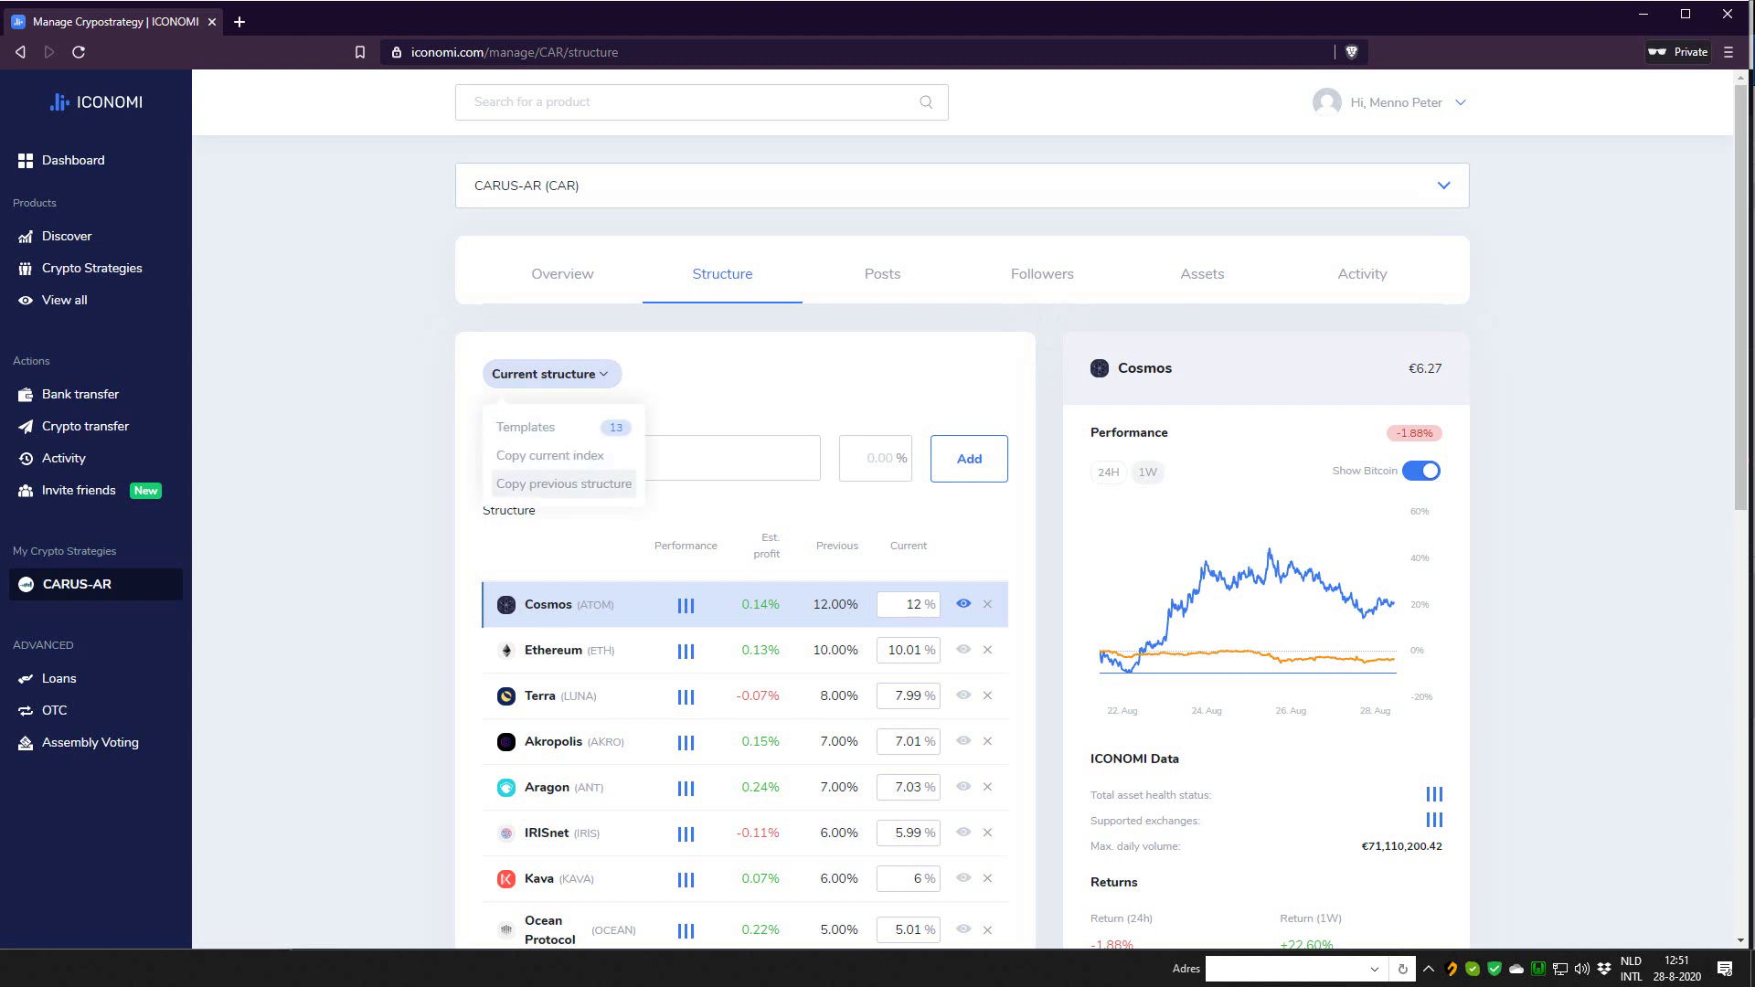
click(564, 484)
scroll(564, 483, down, 2)
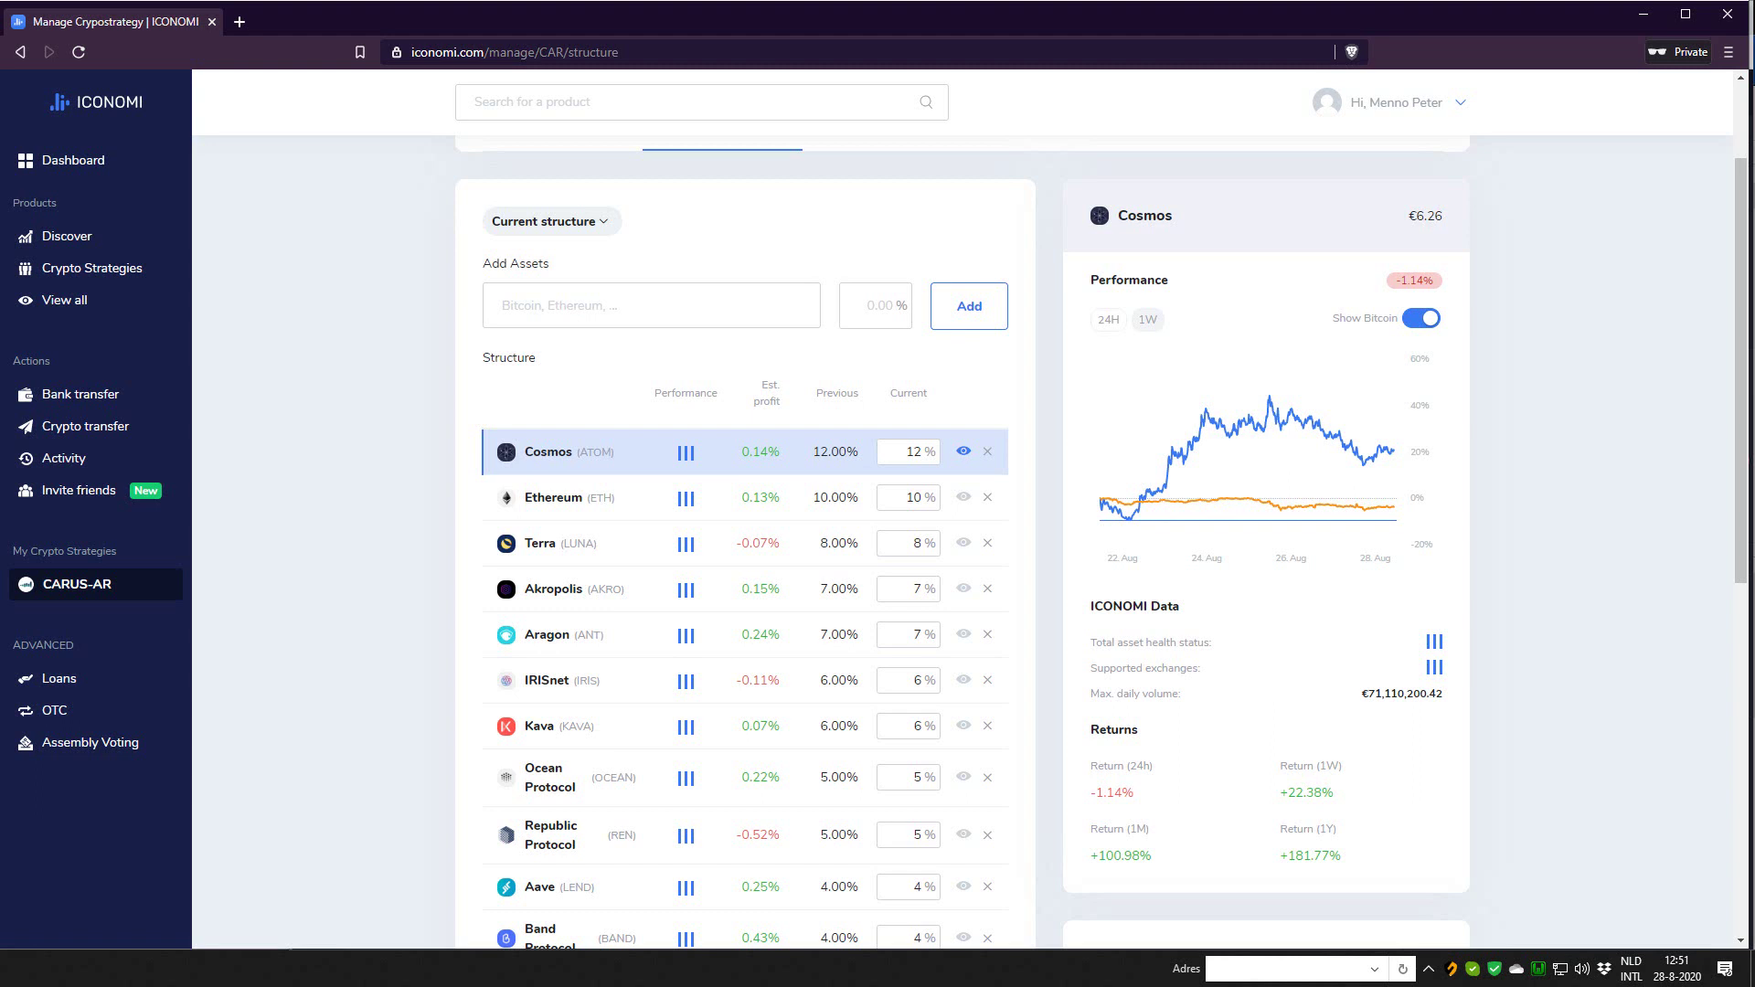
scroll(969, 540, down, 2)
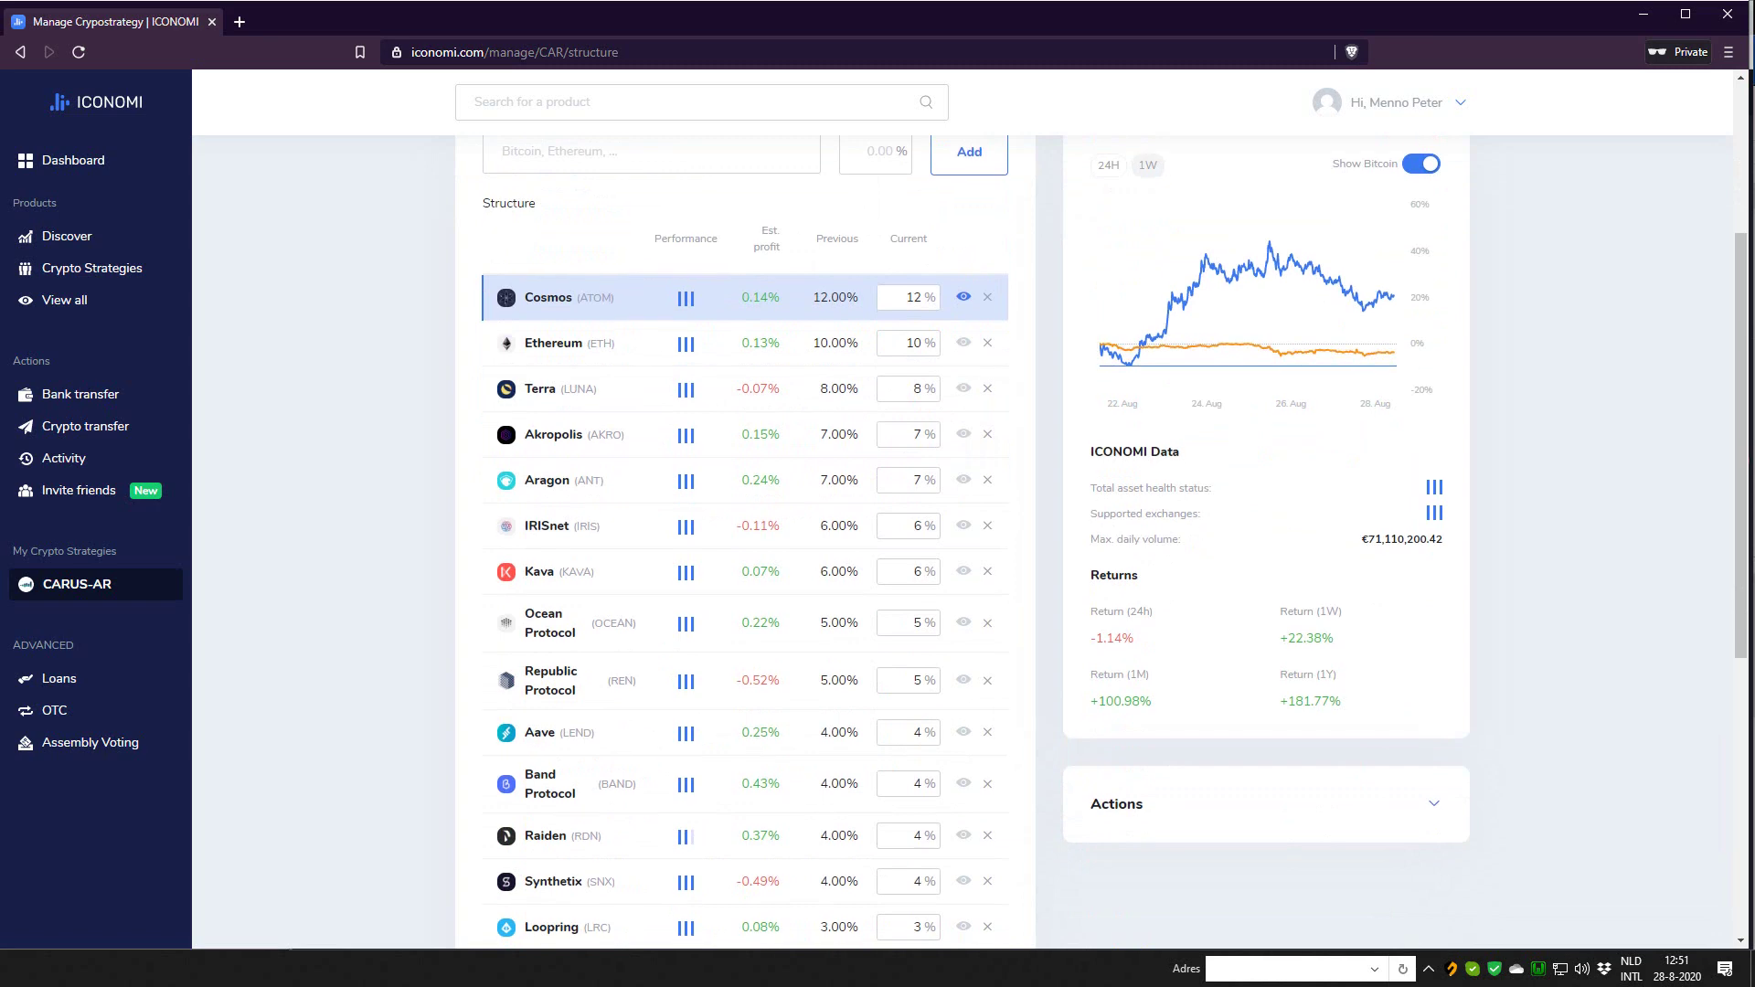
scroll(969, 539, down, 2)
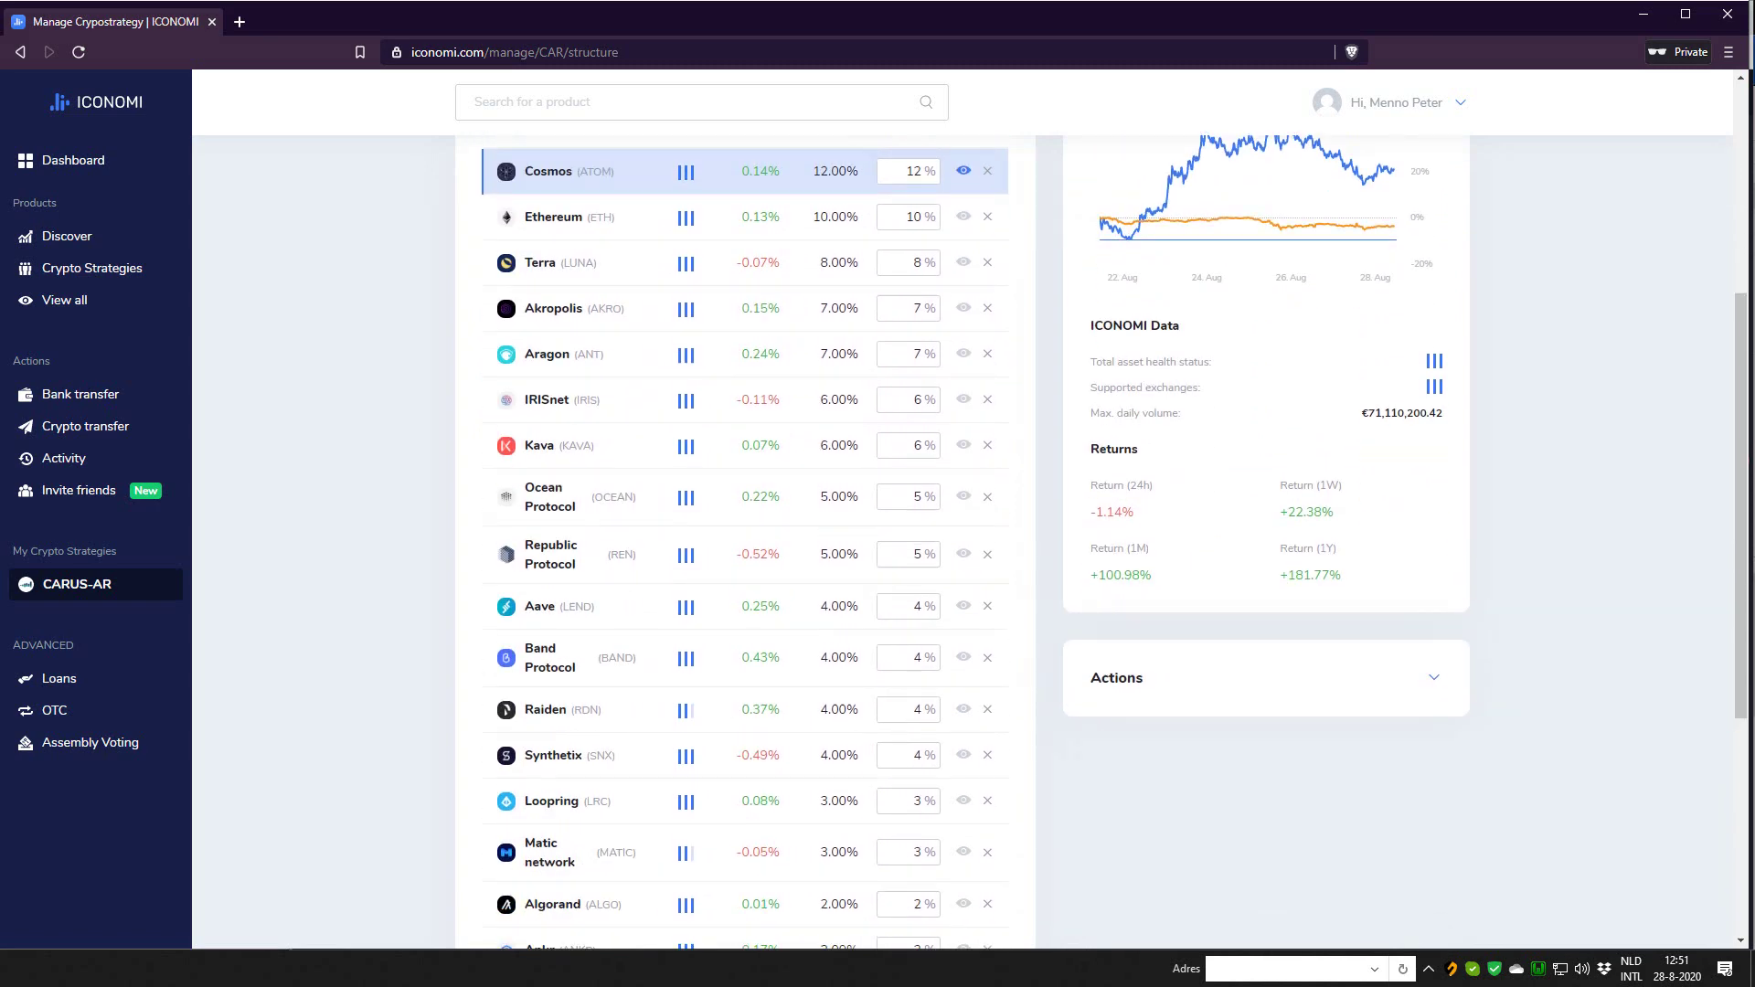
scroll(969, 540, down, 2)
scroll(969, 539, up, 6)
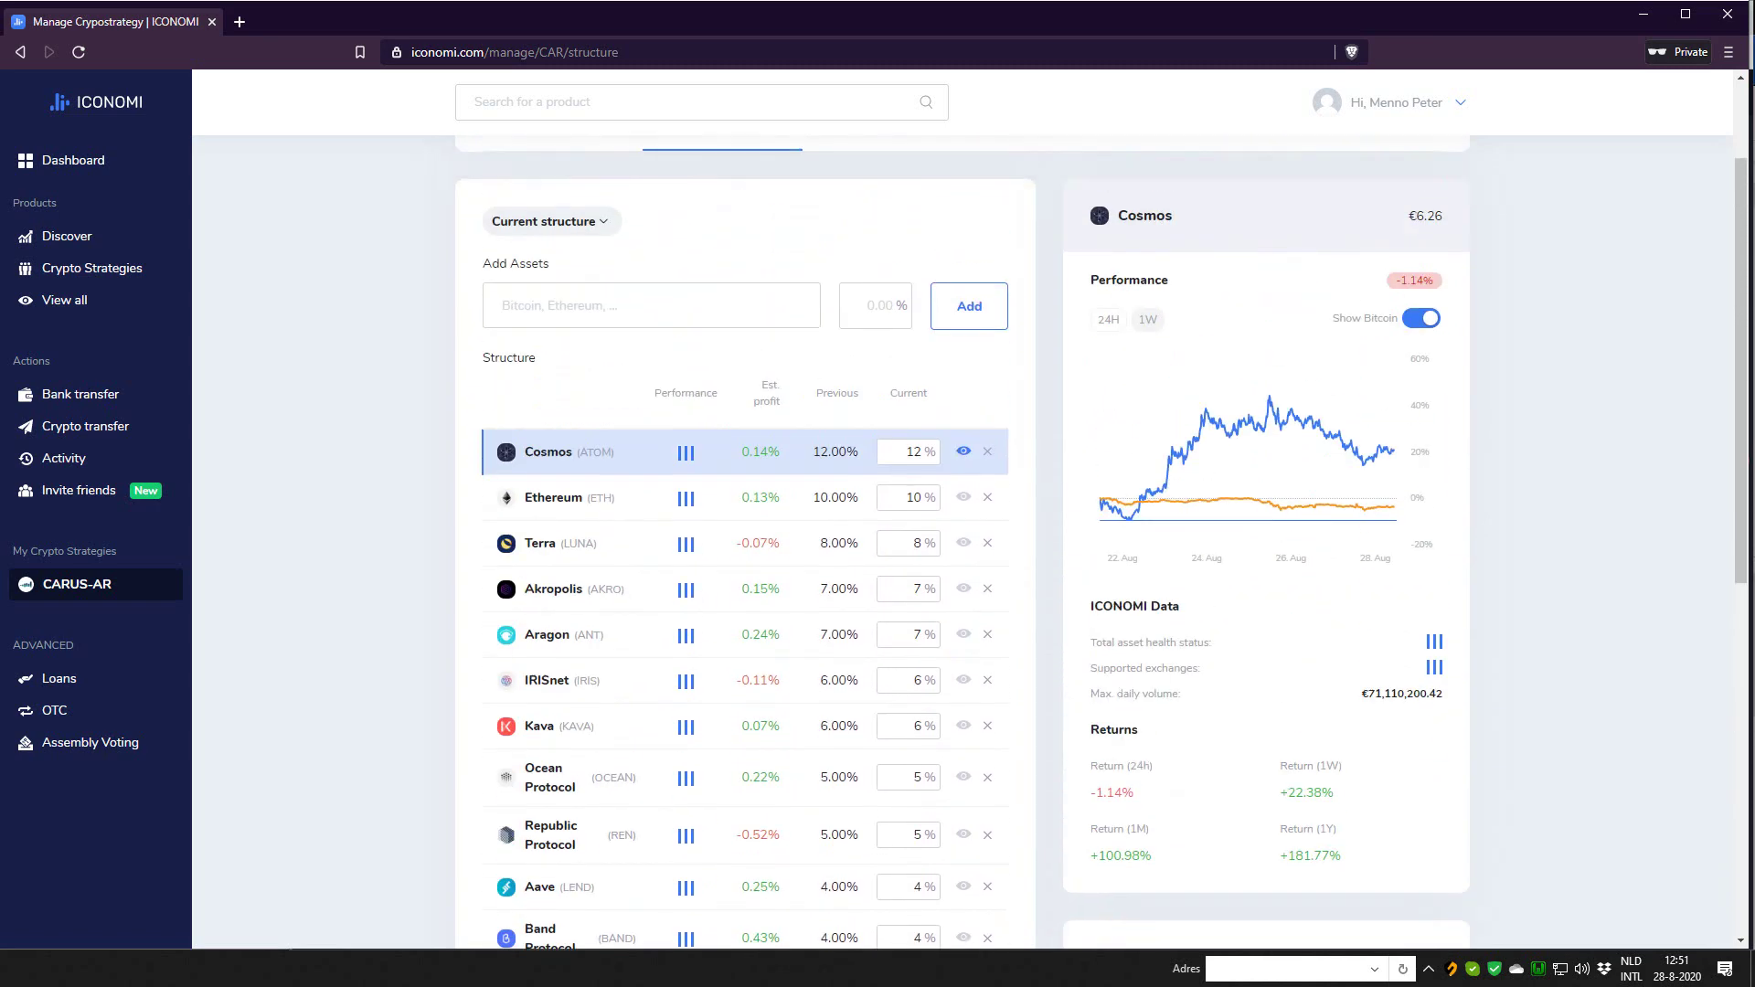
Step: Show Terra's details, toggle its chart 24H then 1W, and select its €7,144,004.38 max daily volume
click(554, 498)
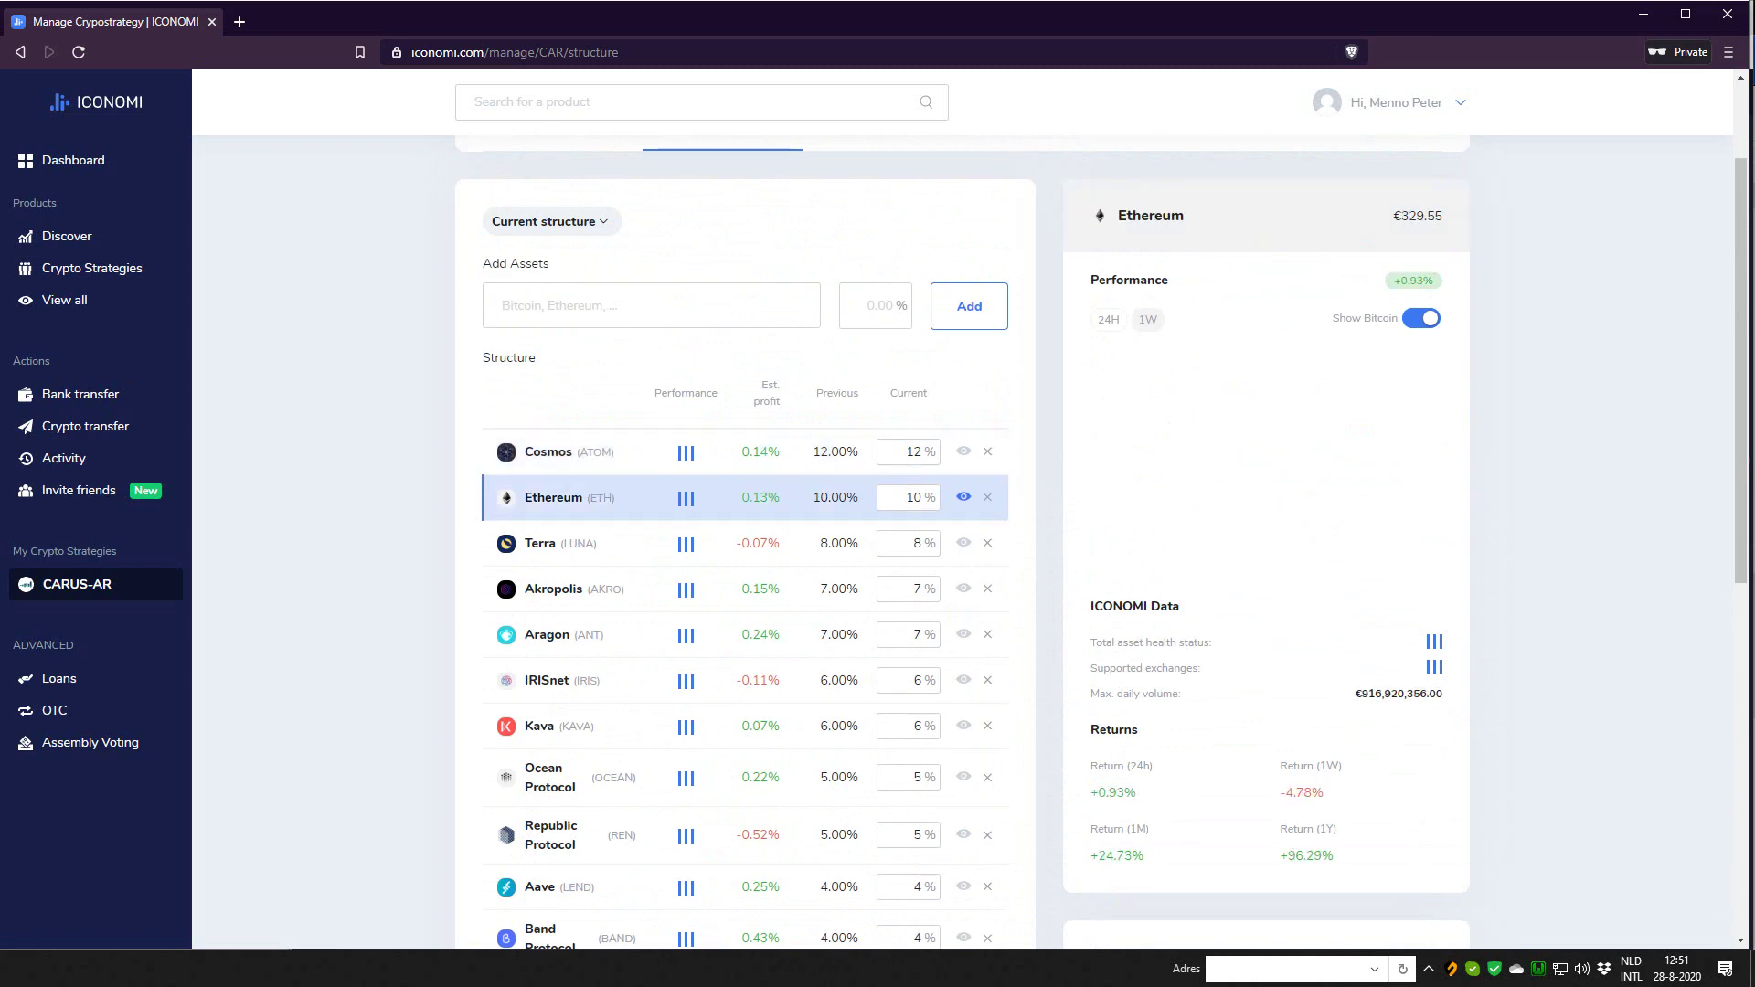
click(539, 543)
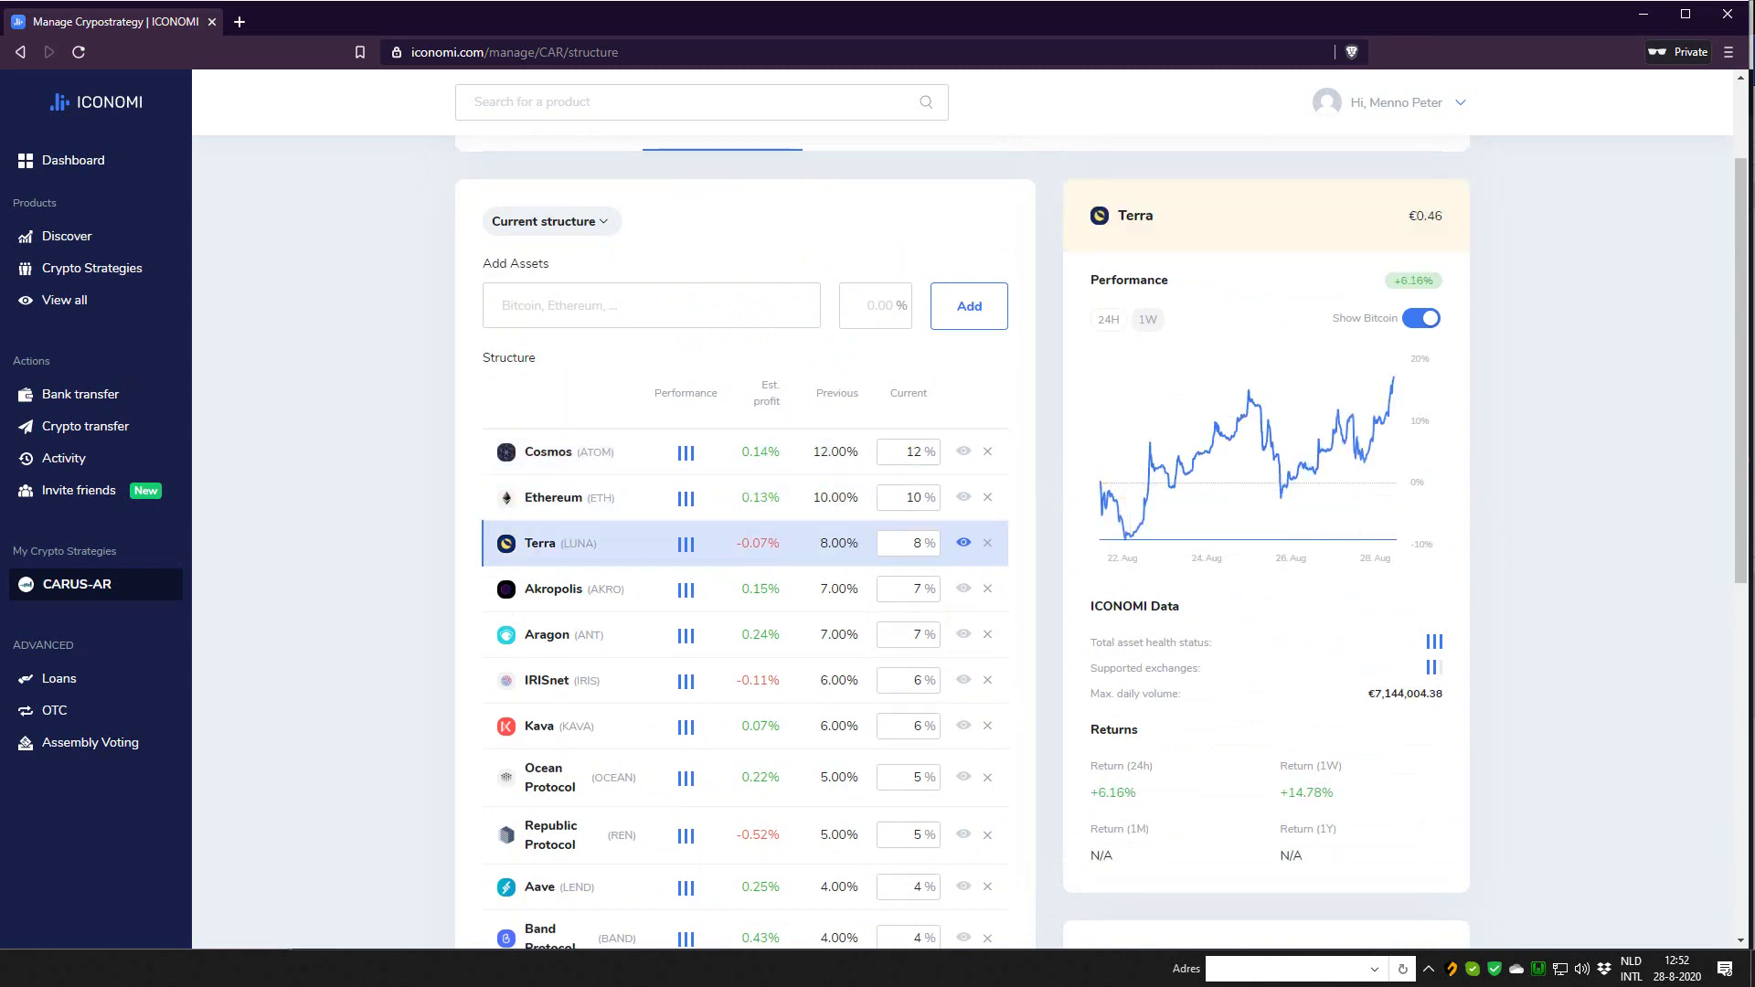
mouse_move(1319, 498)
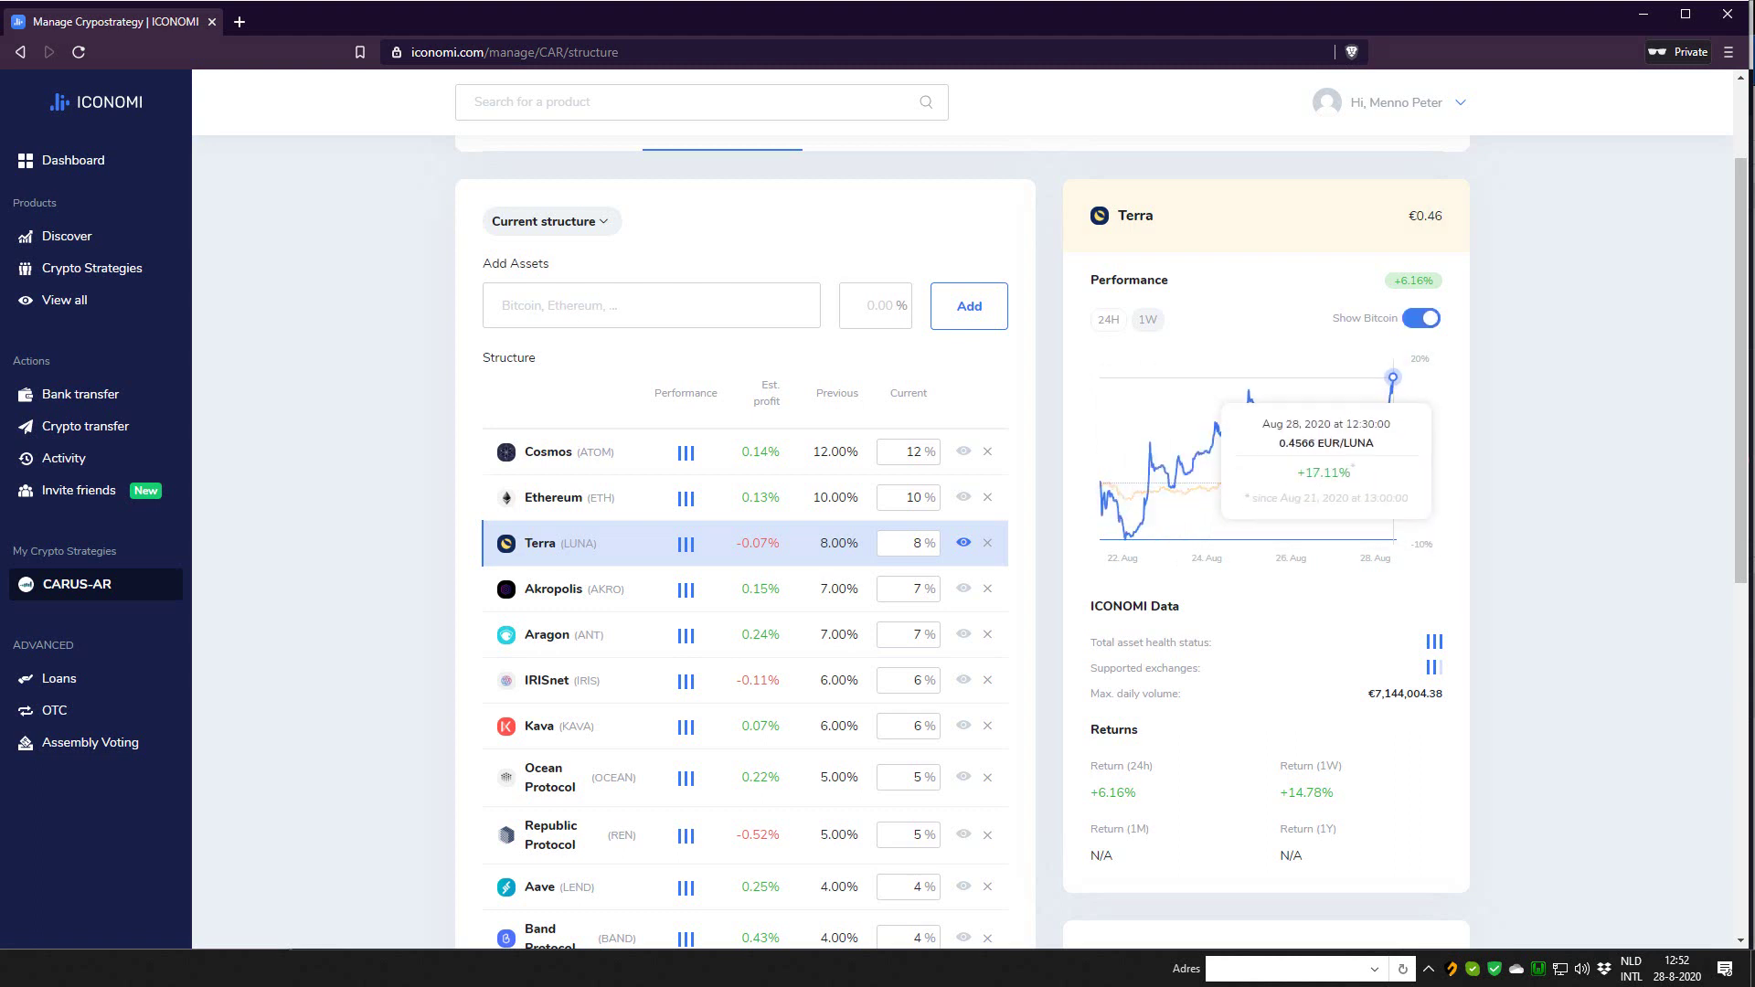
click(1108, 319)
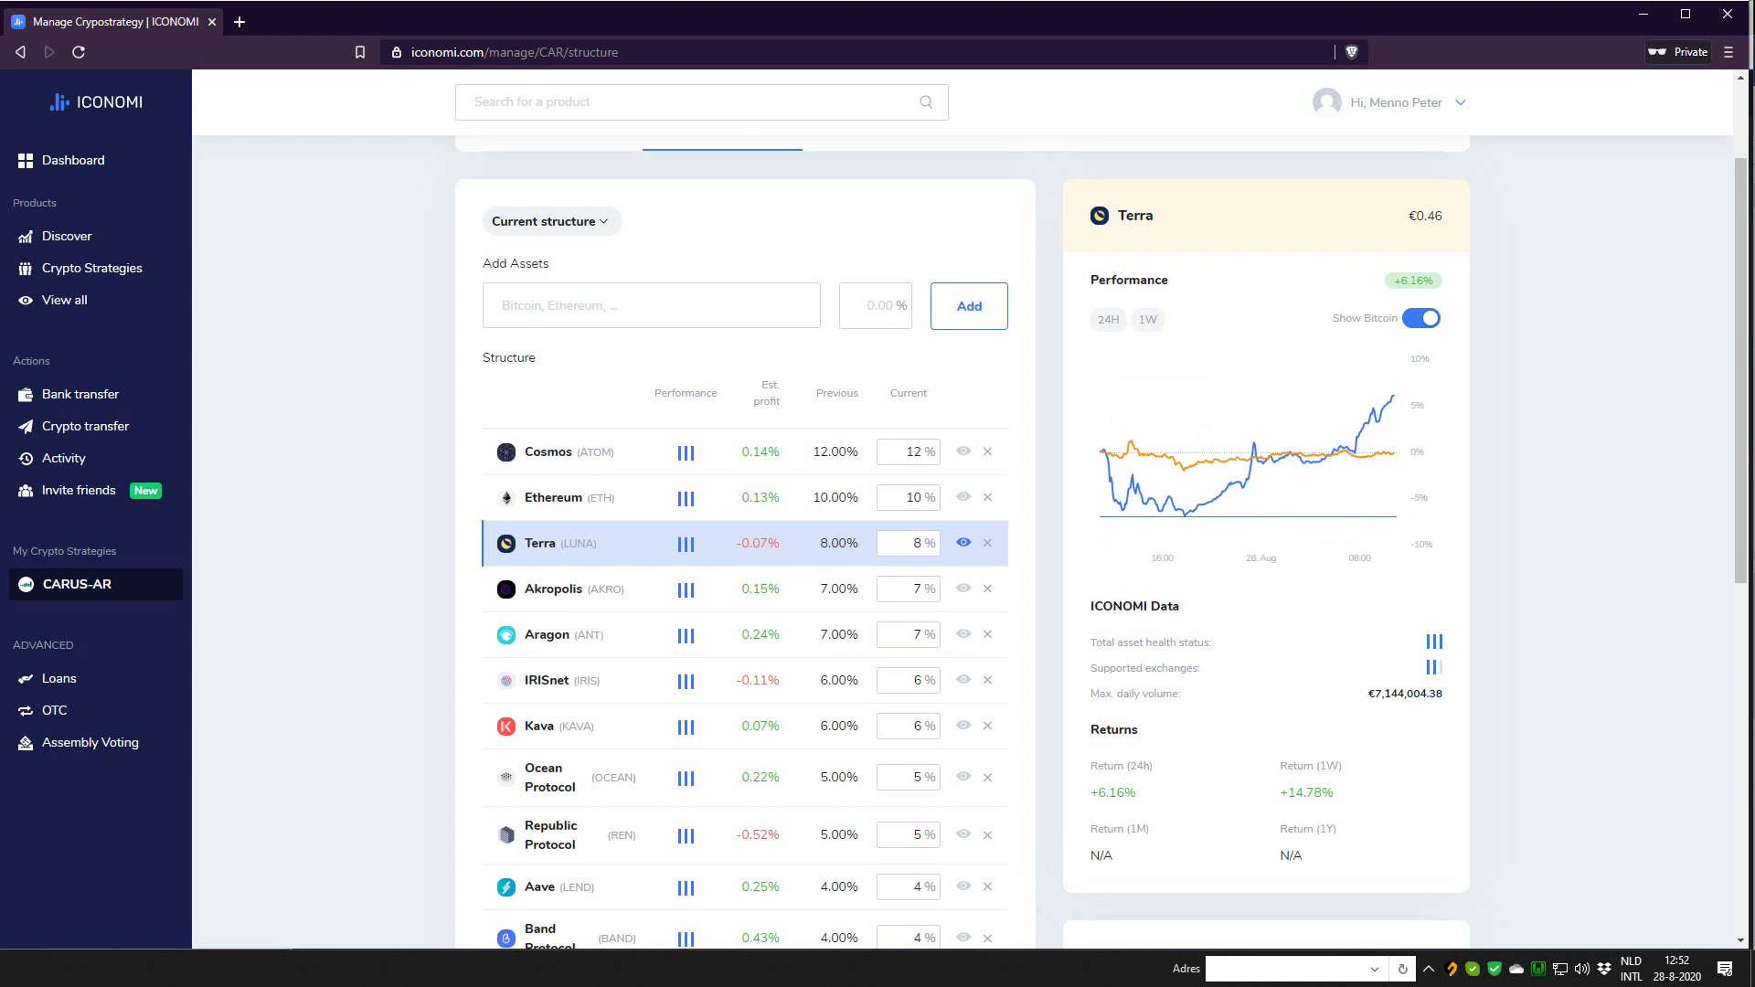
click(1148, 319)
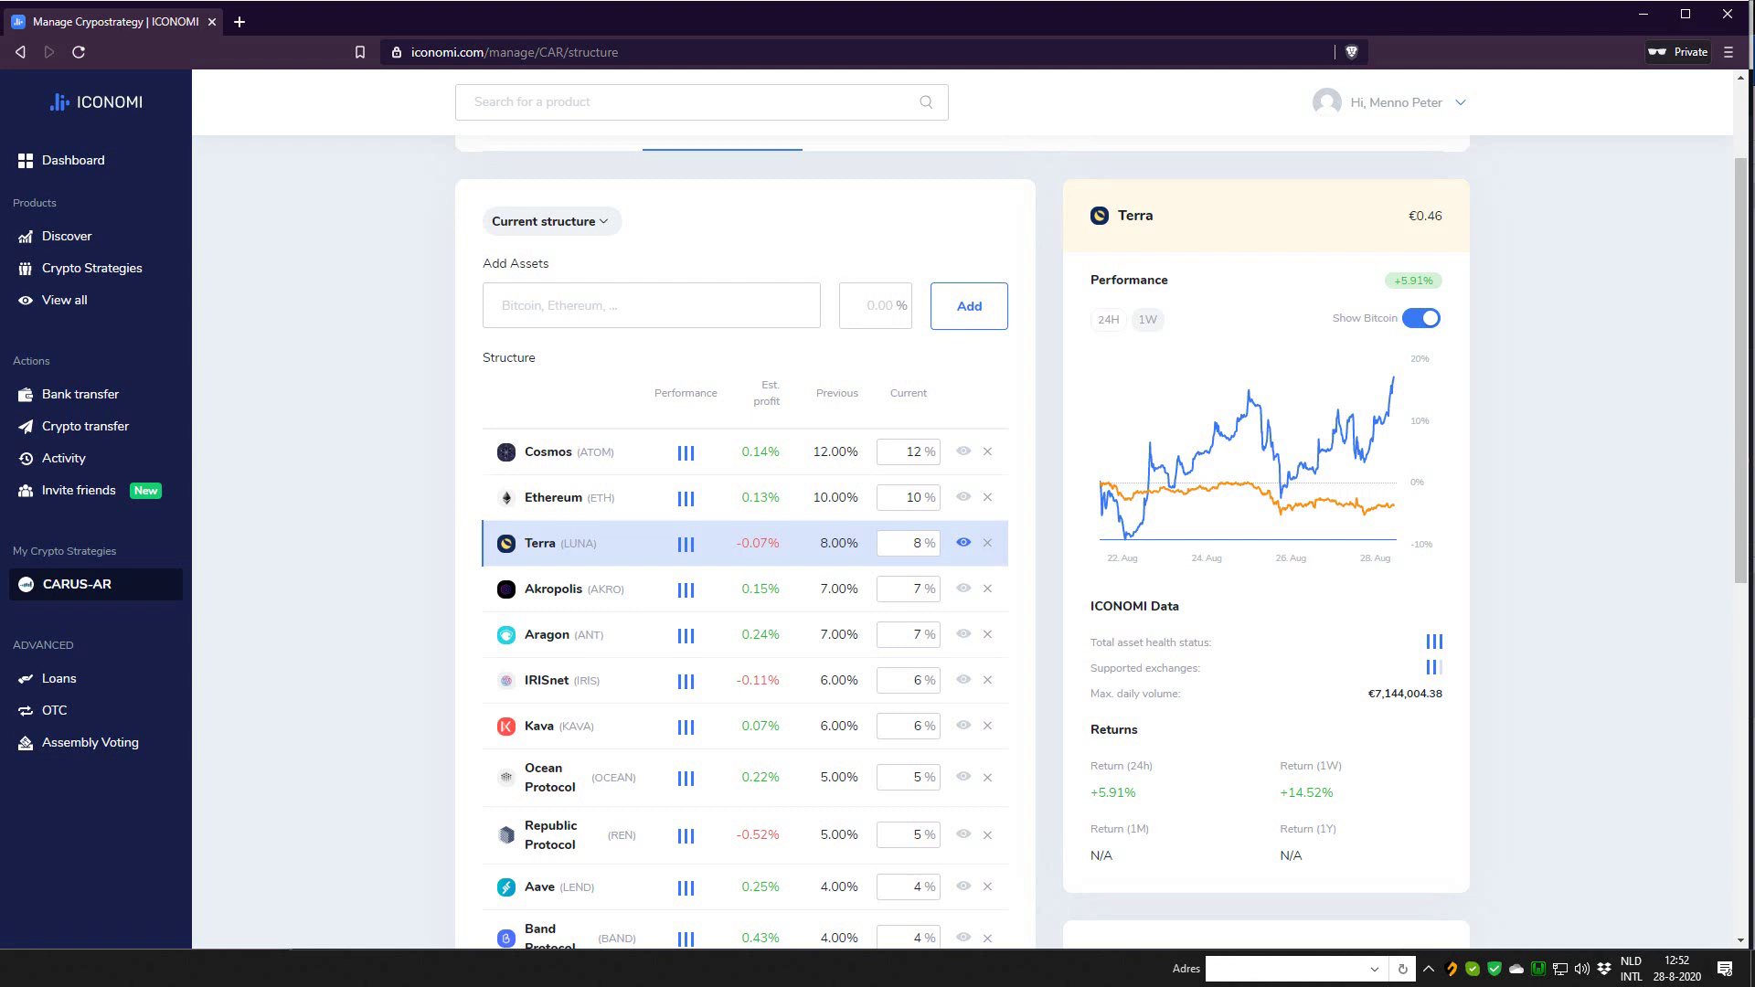
drag(1442, 694, 1374, 694)
Step: View Matic network's and Raiden's details, selecting Raiden's max daily volume figure
scroll(745, 548, down, 3)
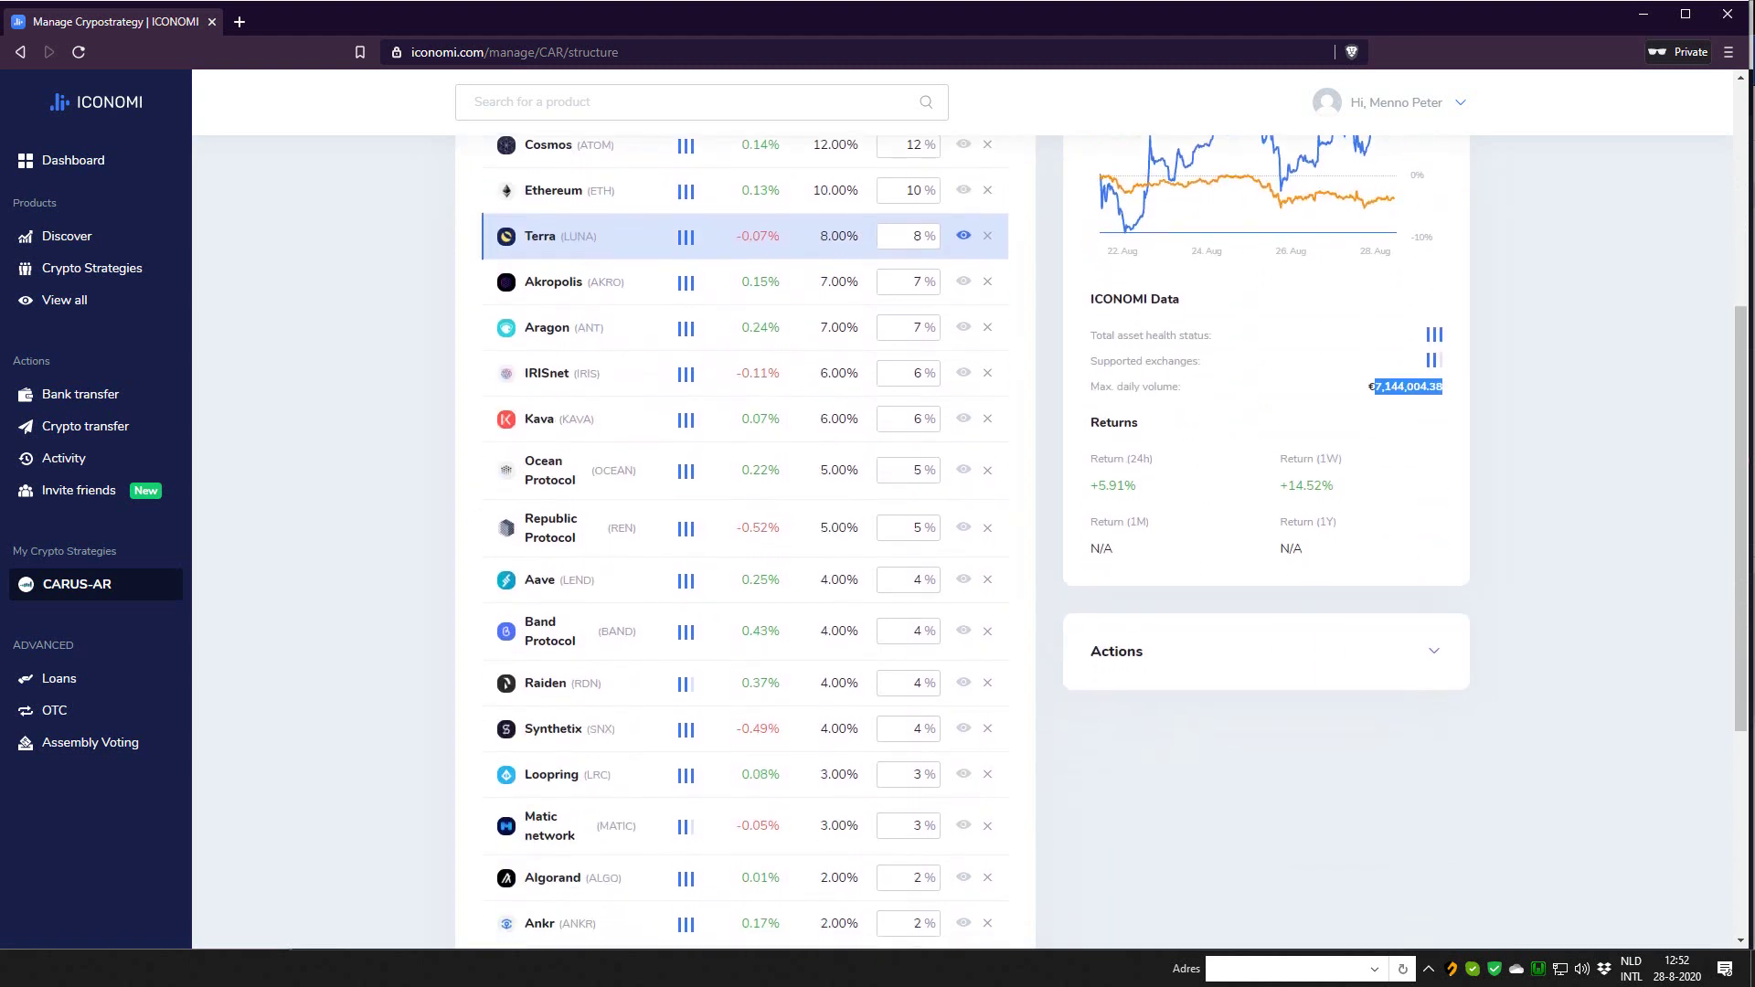
scroll(745, 549, down, 3)
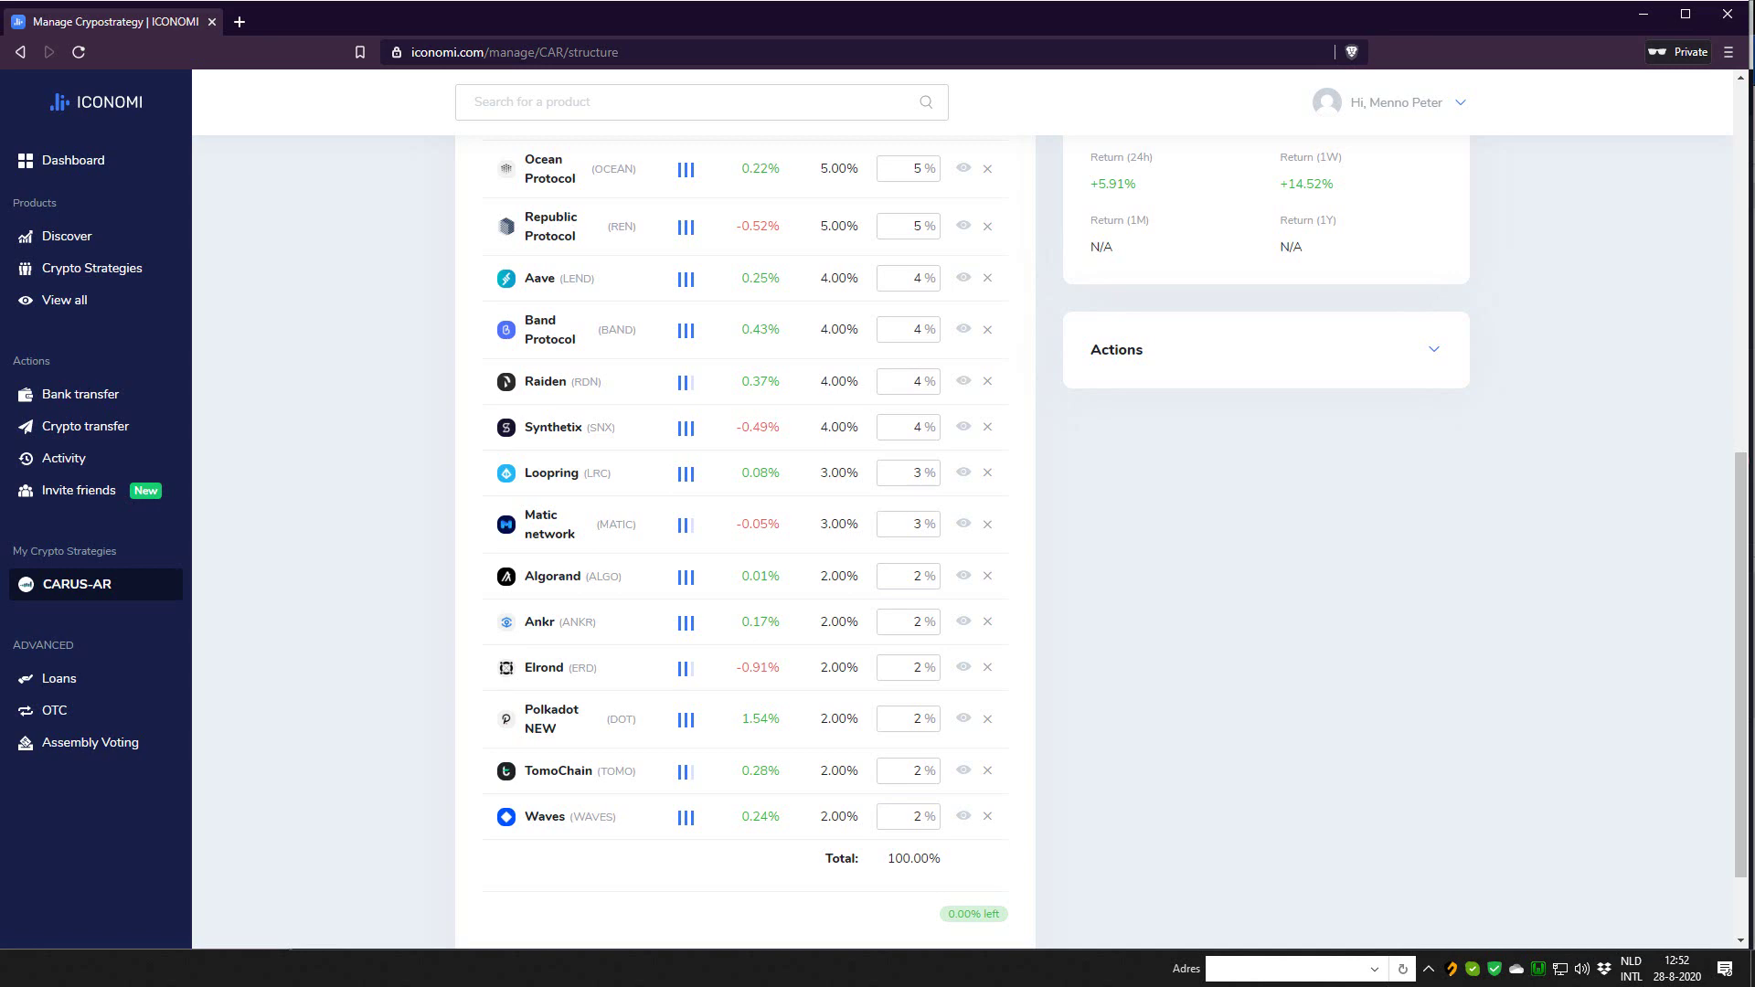
click(549, 523)
scroll(745, 549, up, 8)
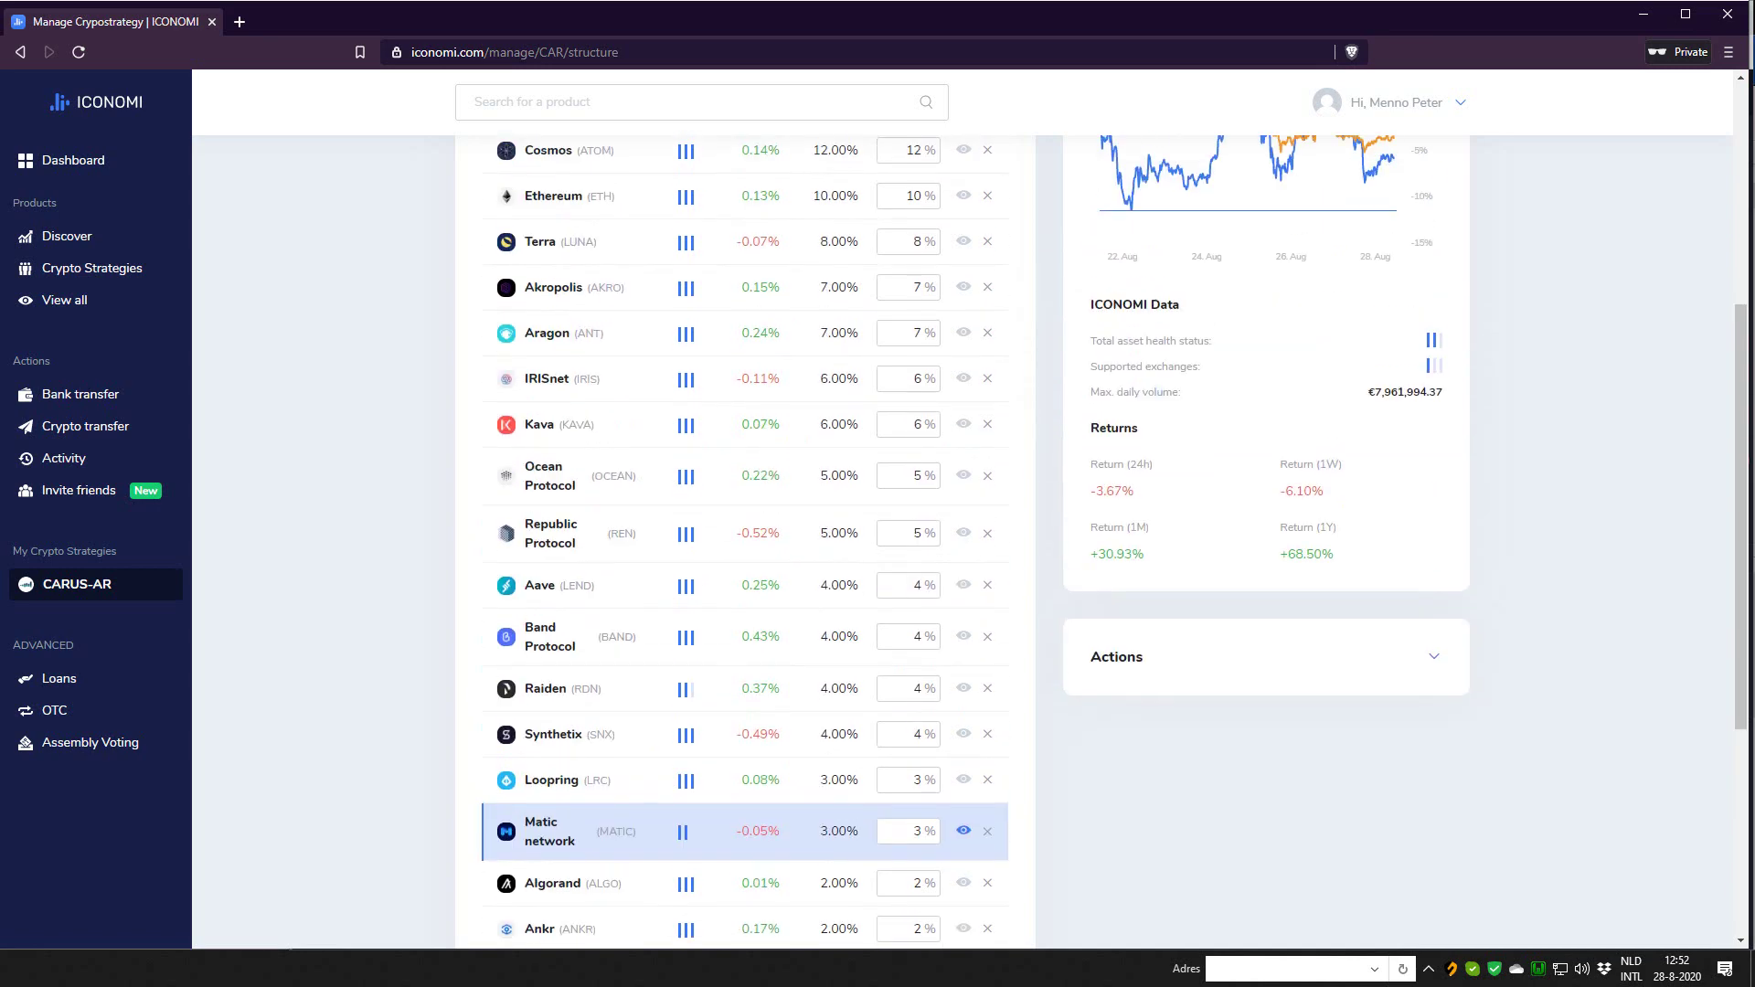
scroll(745, 549, down, 2)
scroll(745, 548, down, 3)
scroll(745, 548, up, 5)
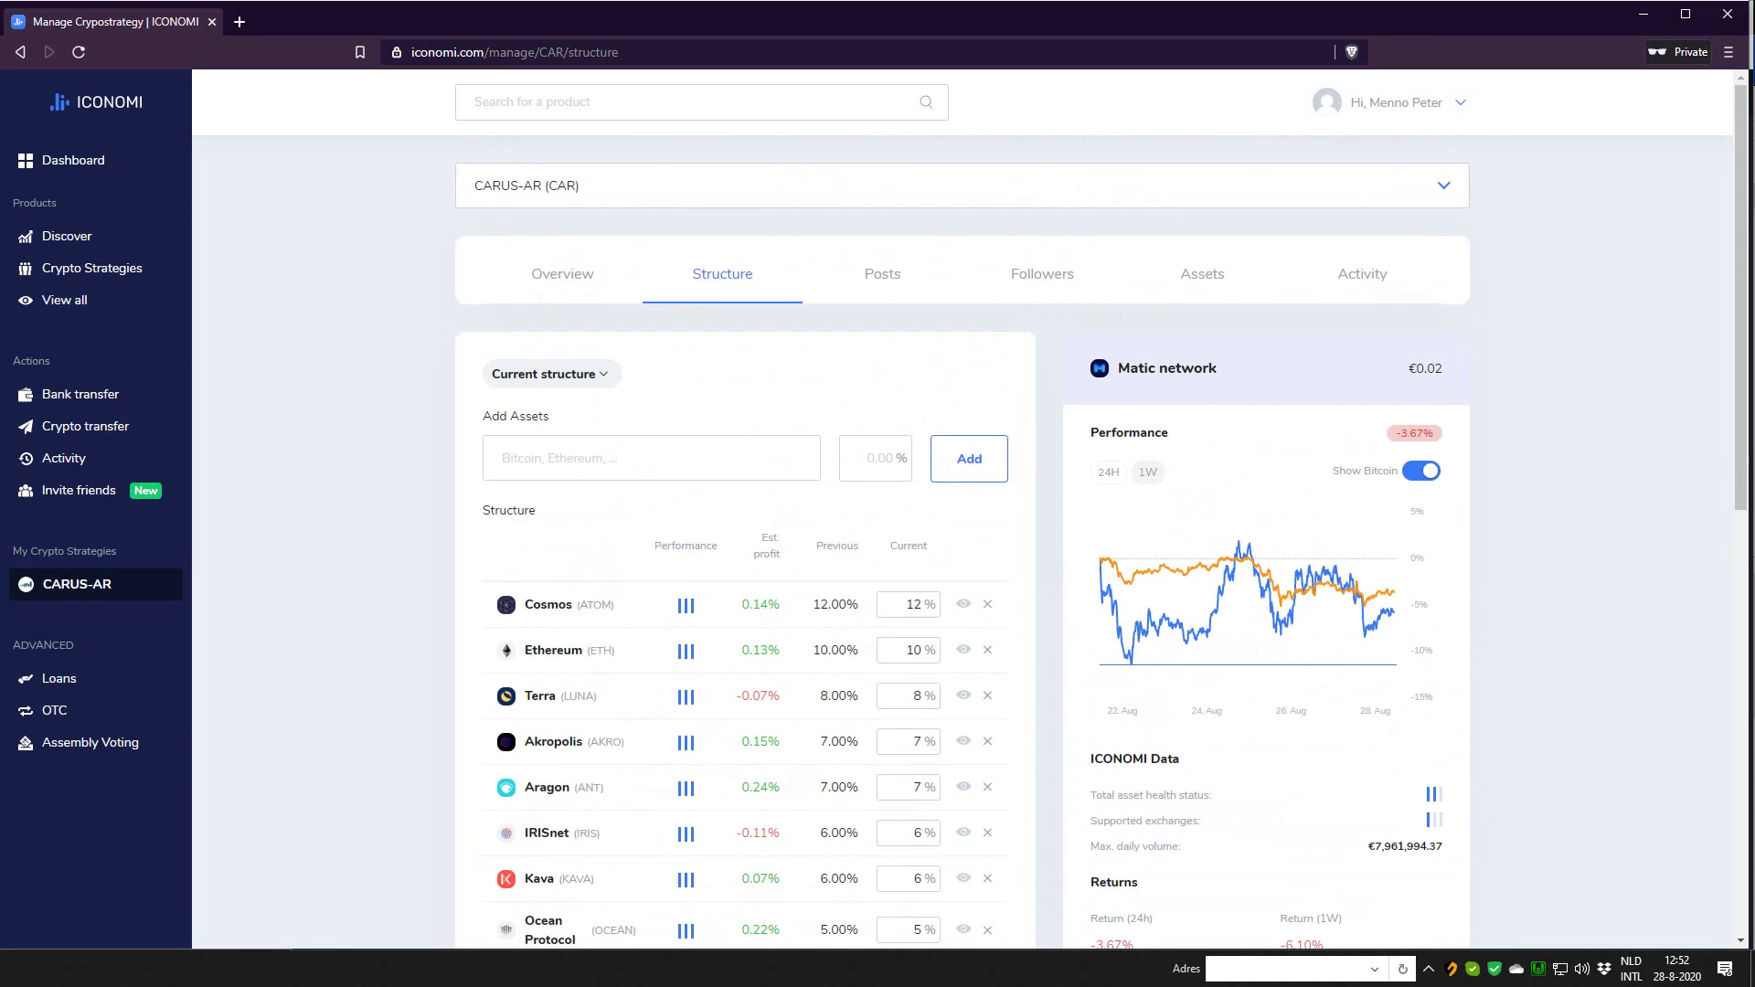
scroll(1100, 541, down, 2)
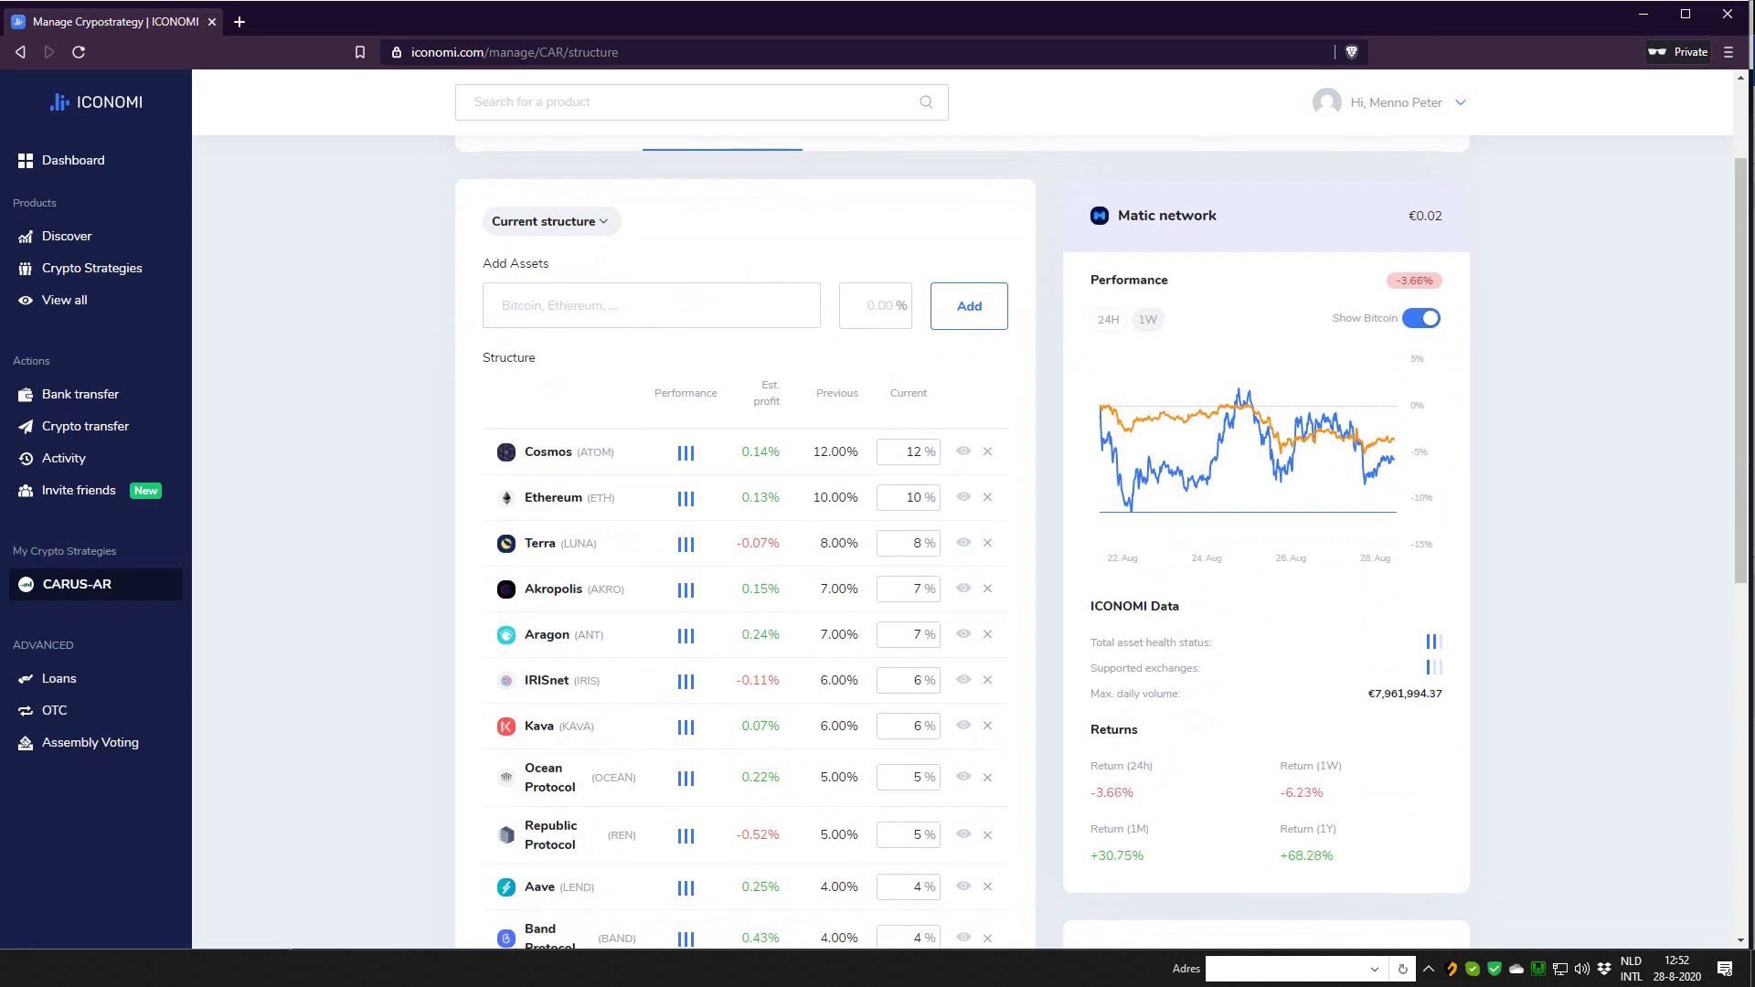
scroll(1100, 541, down, 2)
click(963, 838)
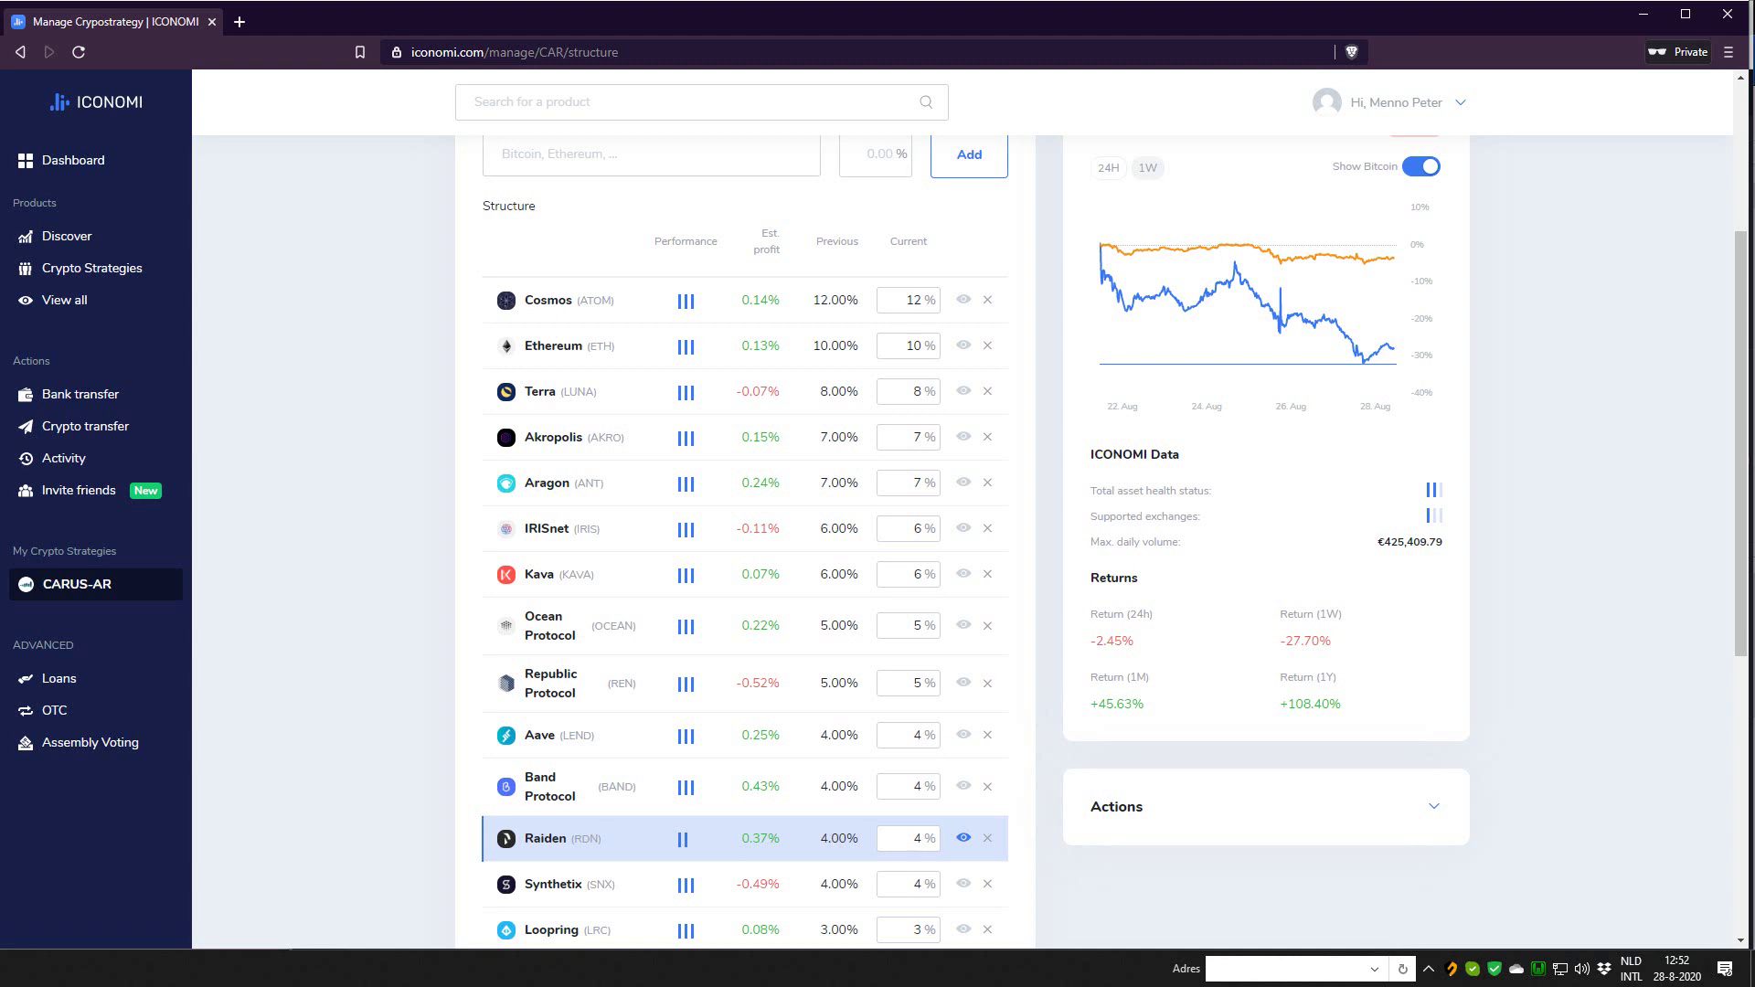
drag(1384, 542, 1437, 542)
Step: Open the Posts tab, whose latest post announces XTZ replaced with 4% LEND
scroll(745, 540, down, 2)
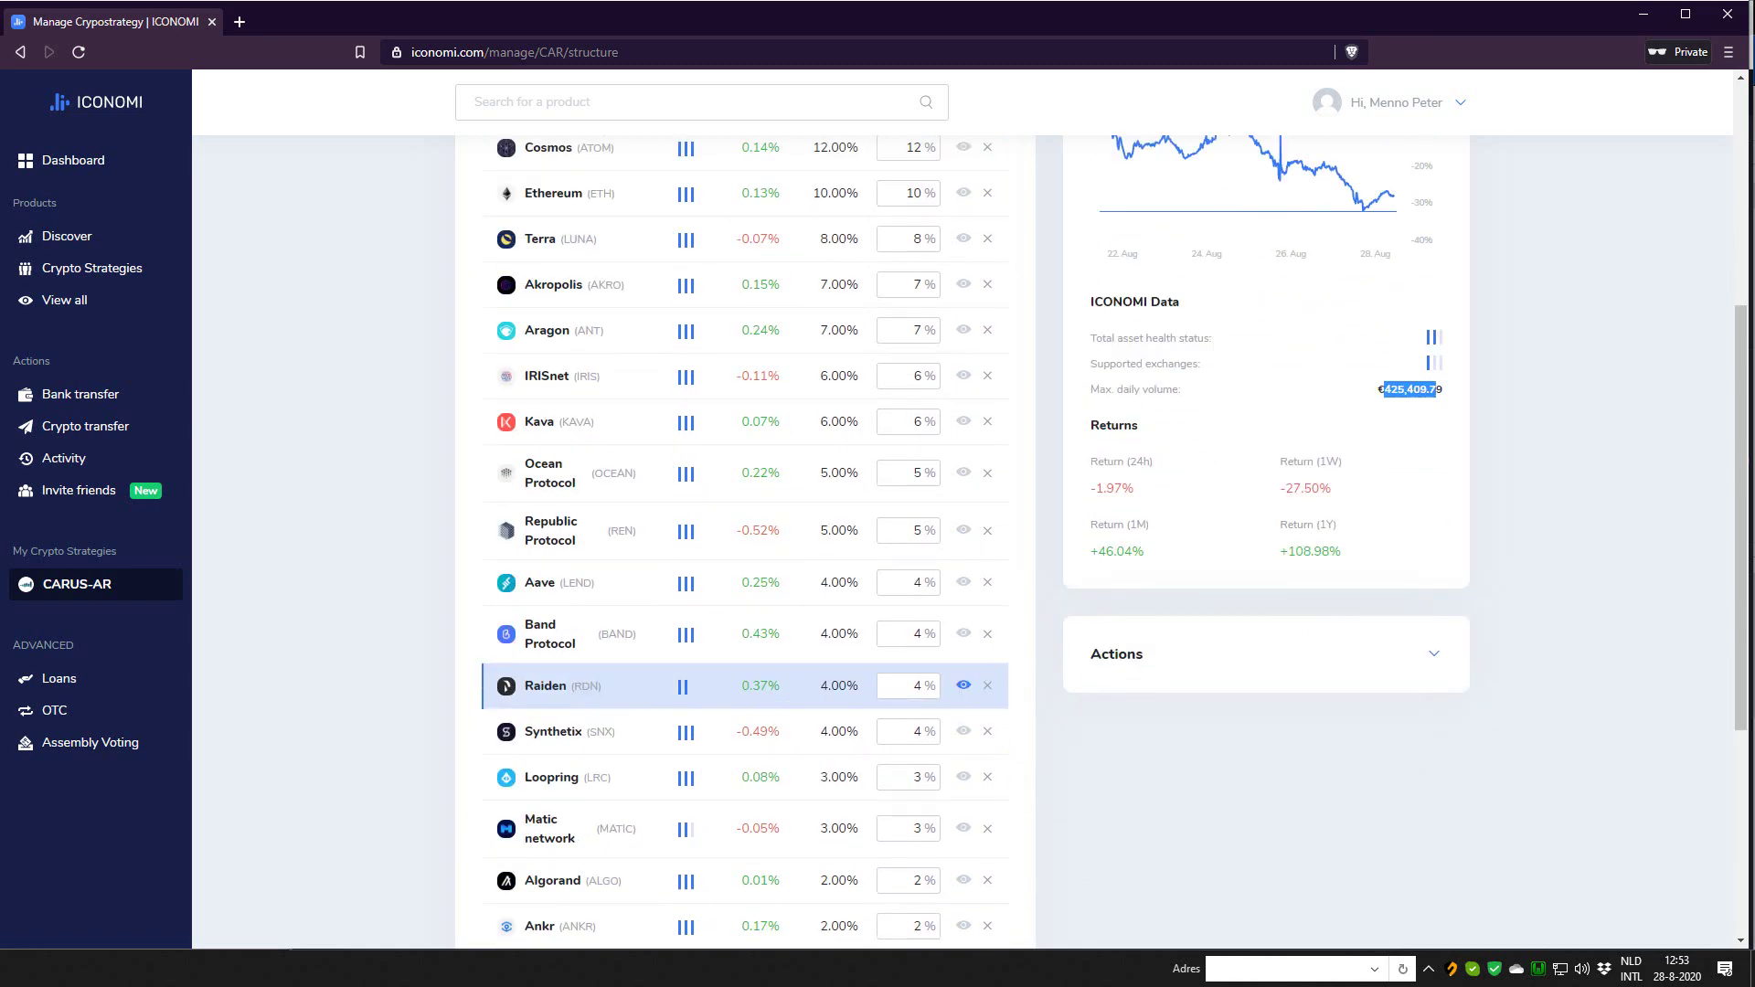
scroll(964, 539, up, 5)
click(882, 274)
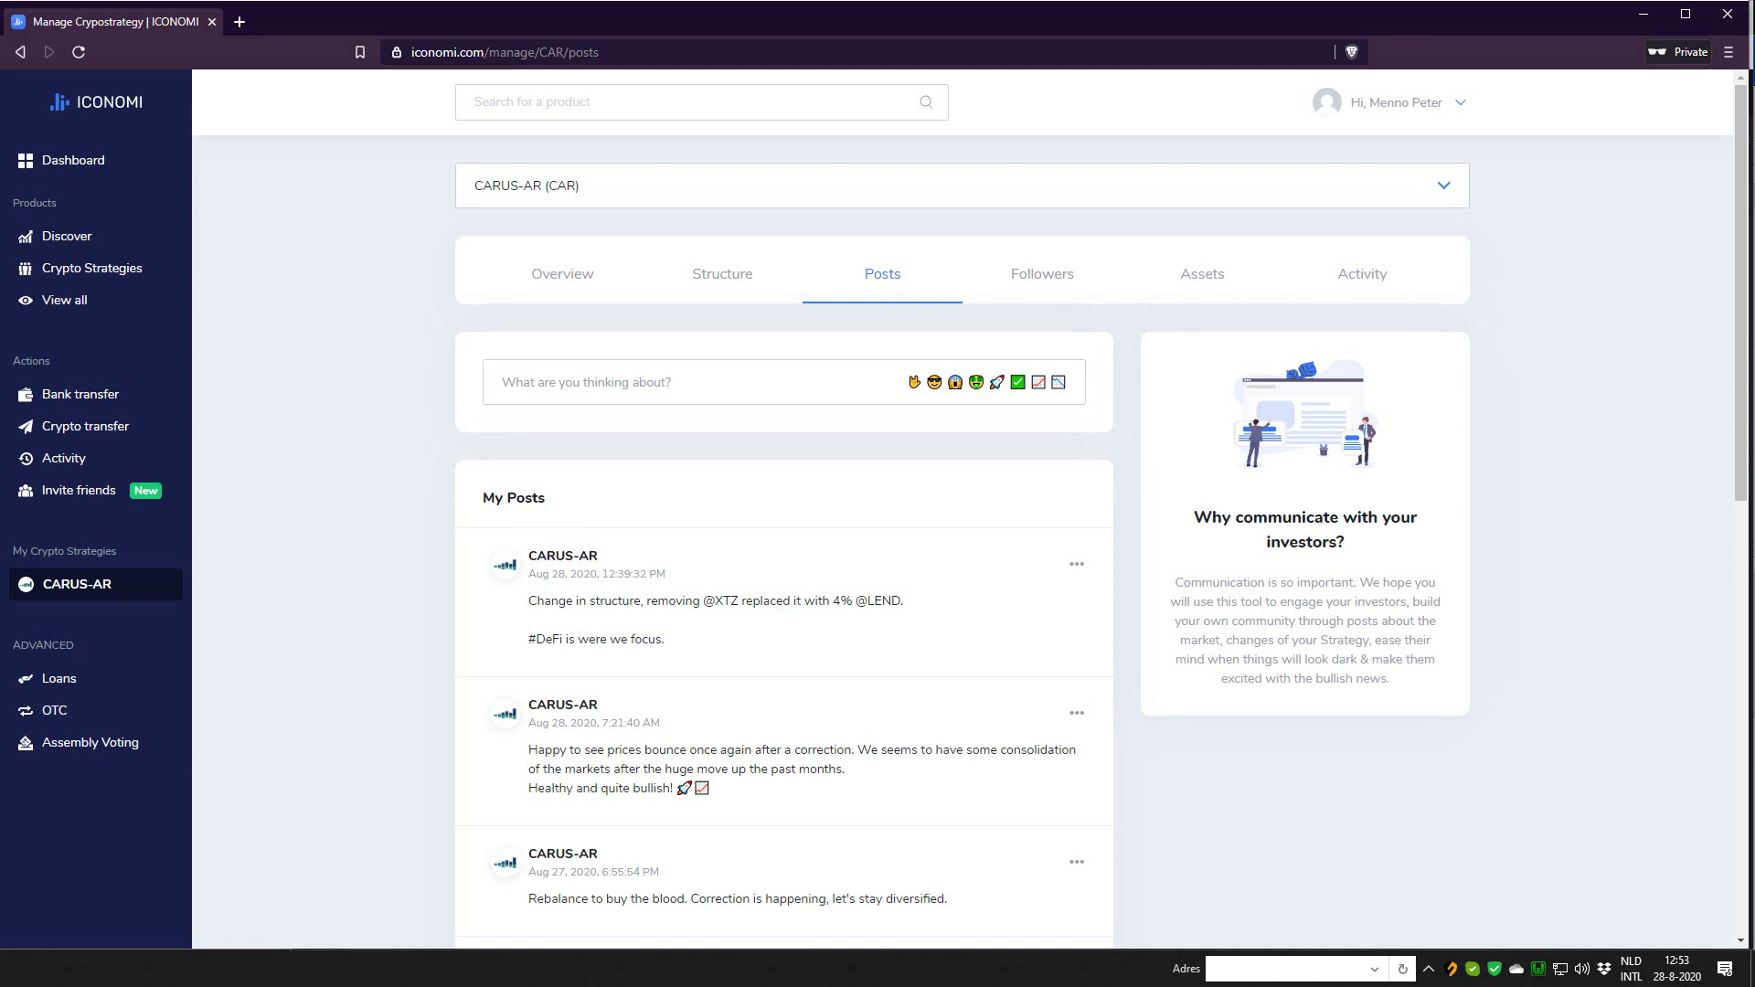
Step: Skim the CARUS-AR posts, then view the Followers page with its invited followers and investor invitations
scroll(784, 539, down, 6)
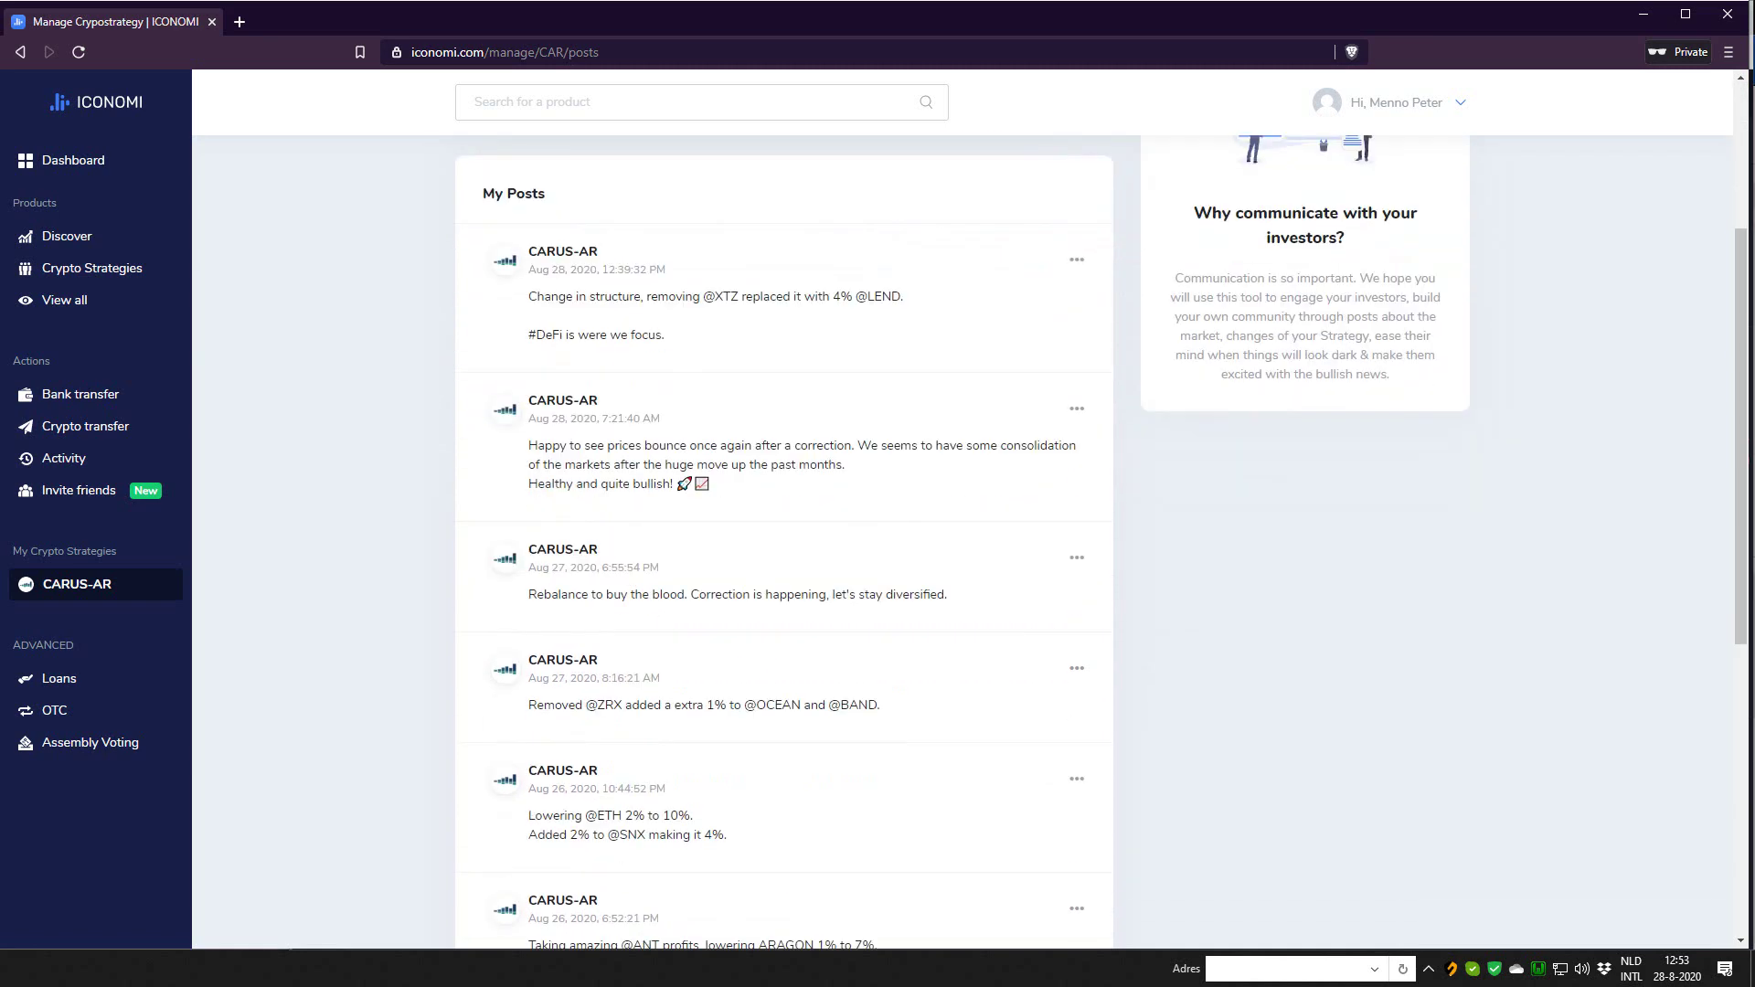
scroll(784, 540, up, 6)
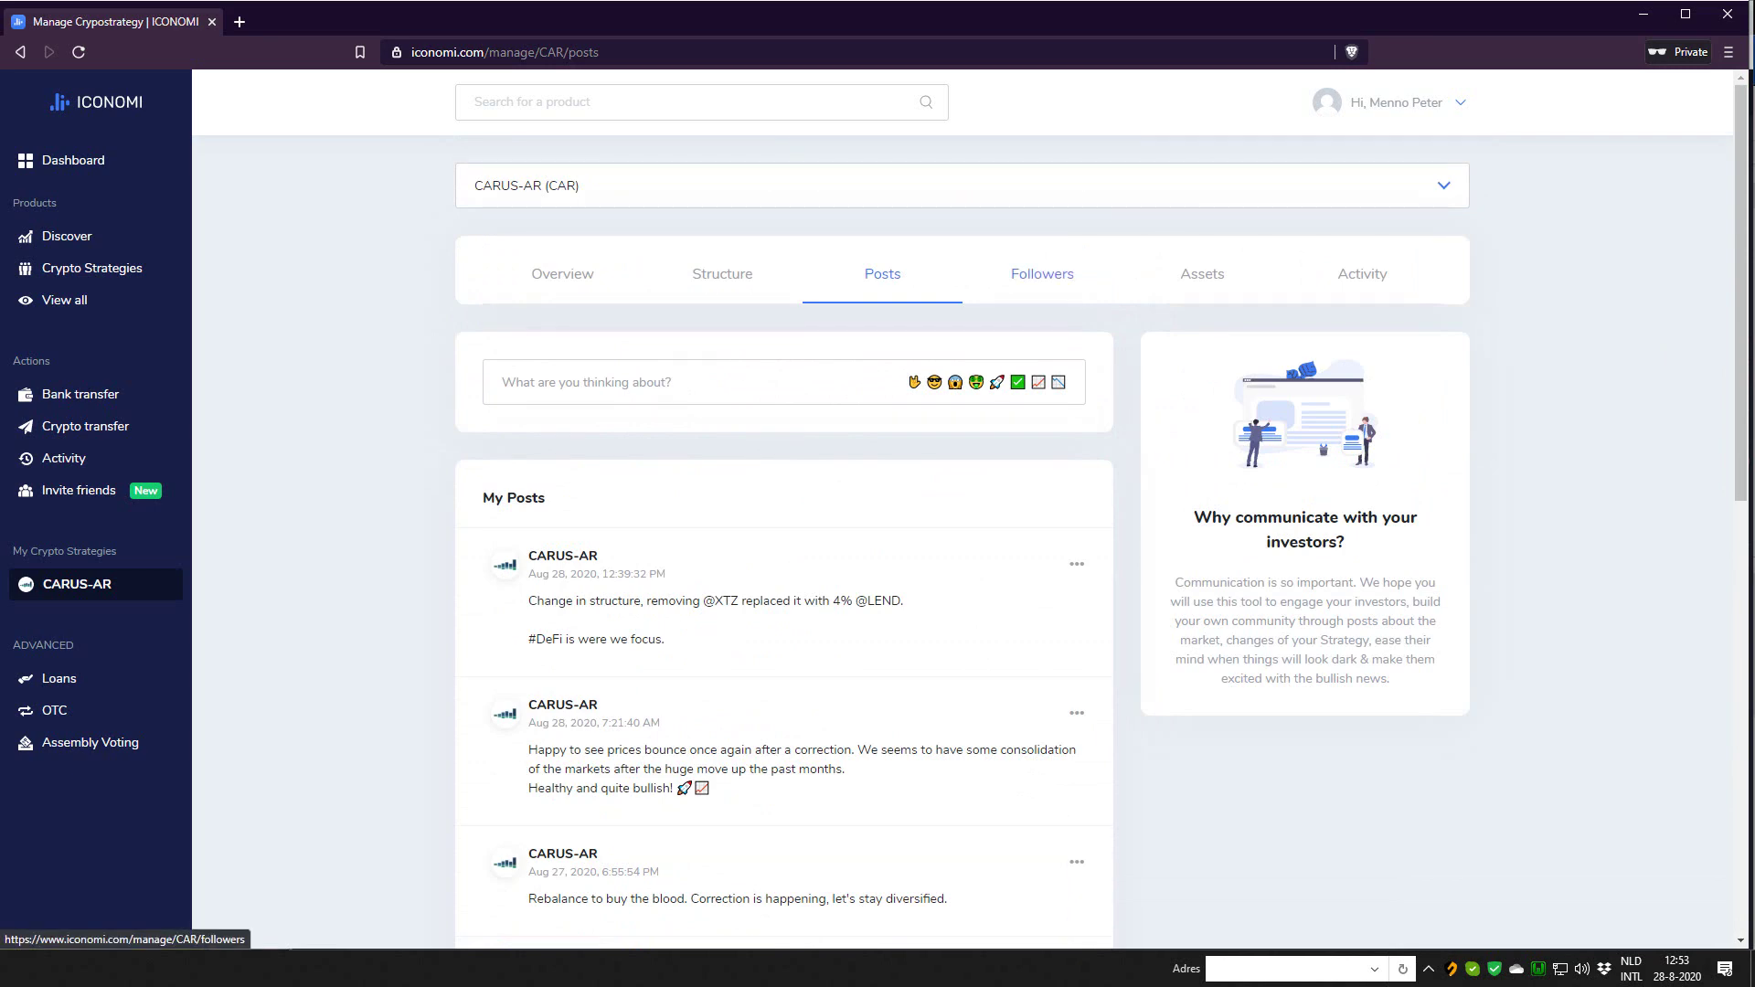
click(1042, 273)
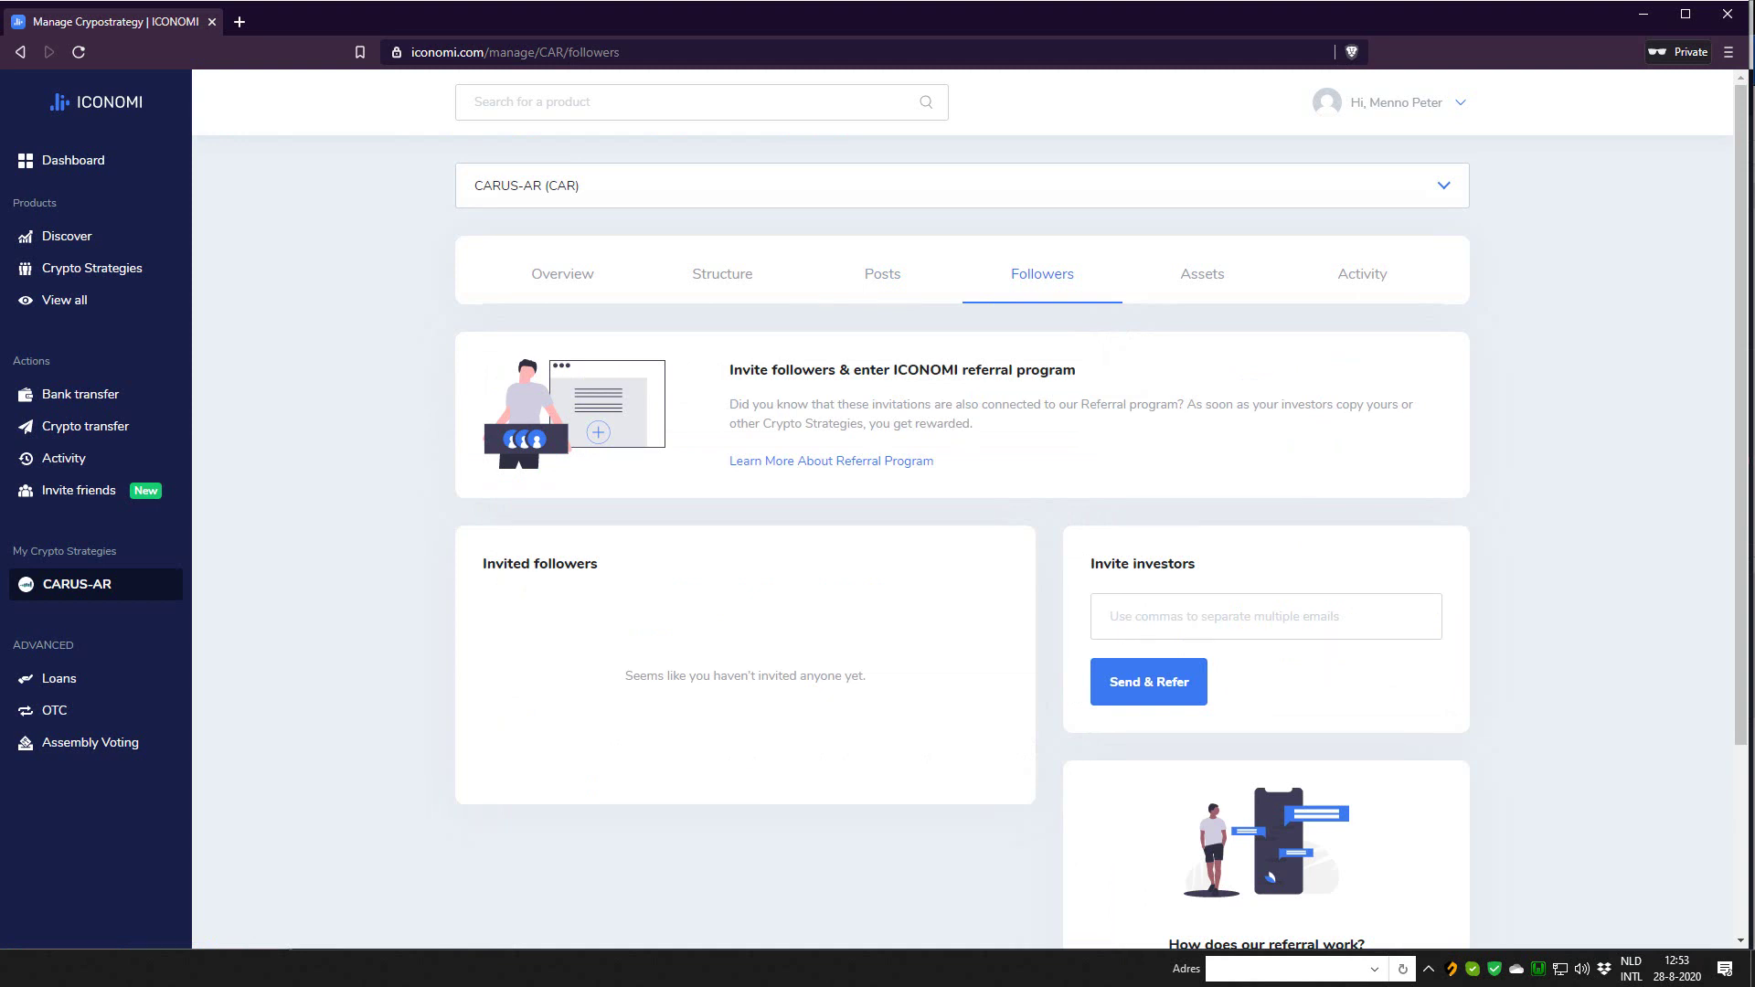
scroll(962, 511, down, 2)
scroll(962, 512, up, 2)
Step: Show the CARUS-AR Assets tab and scroll its asset amounts table to the bottom and back
click(1203, 273)
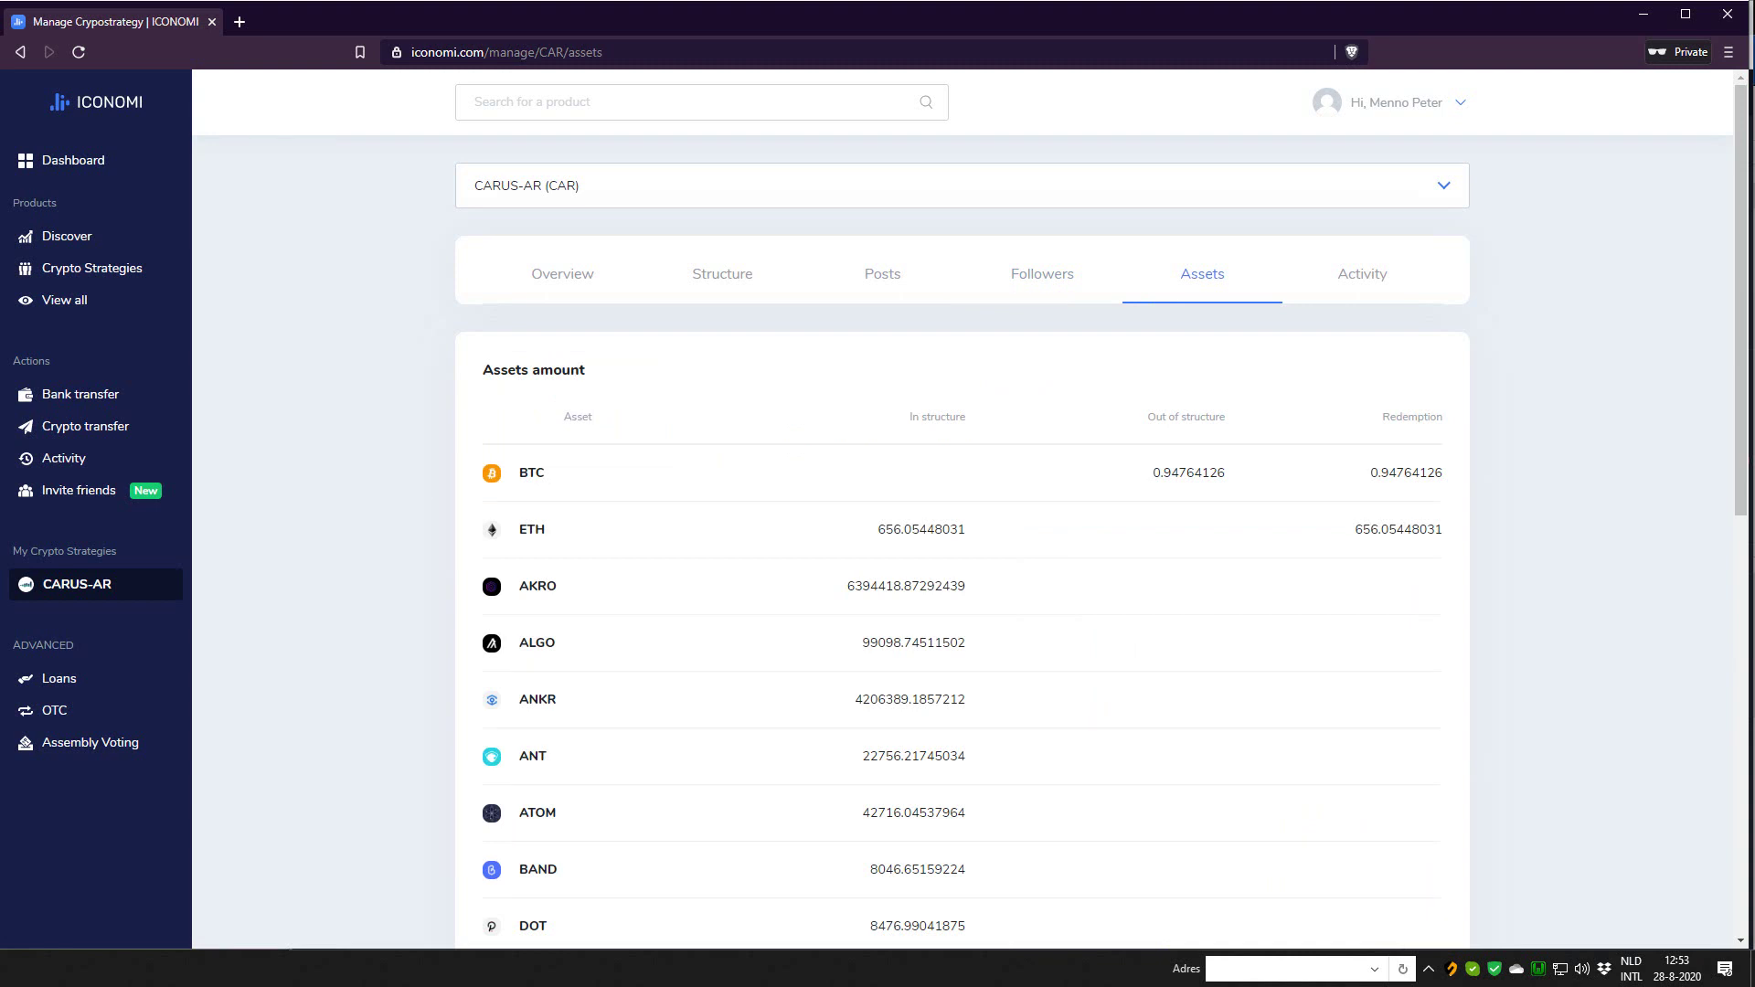
scroll(962, 543, down, 5)
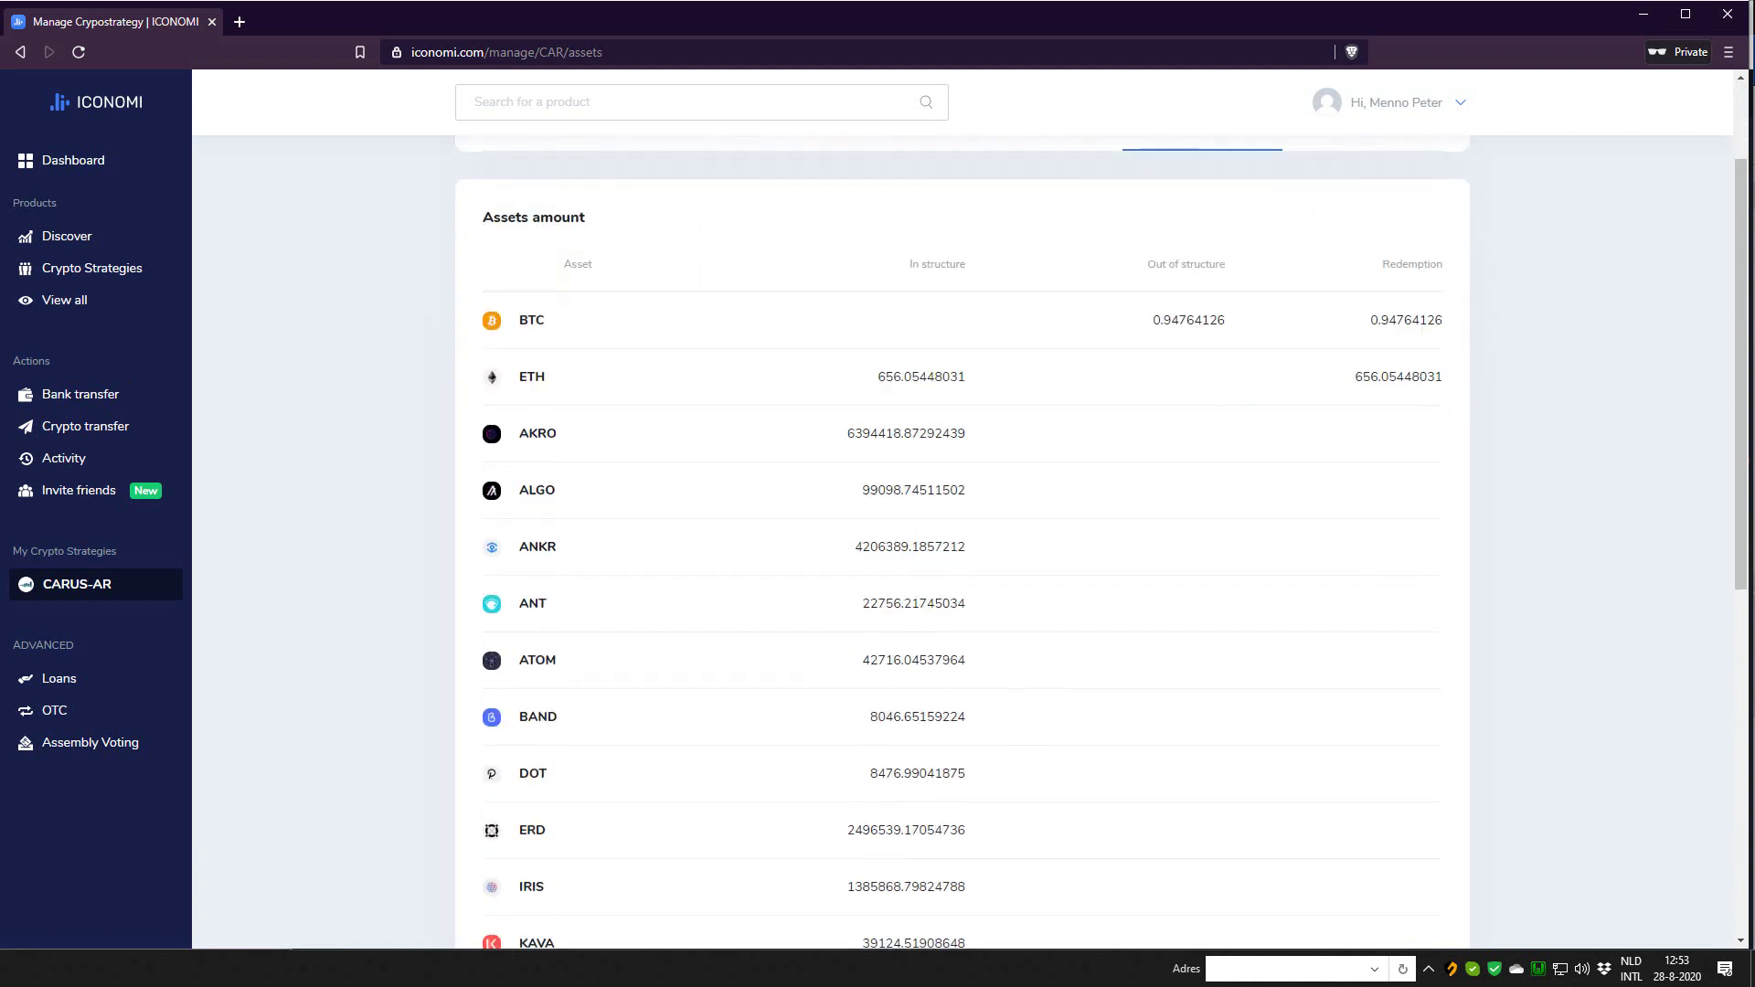
scroll(962, 543, down, 5)
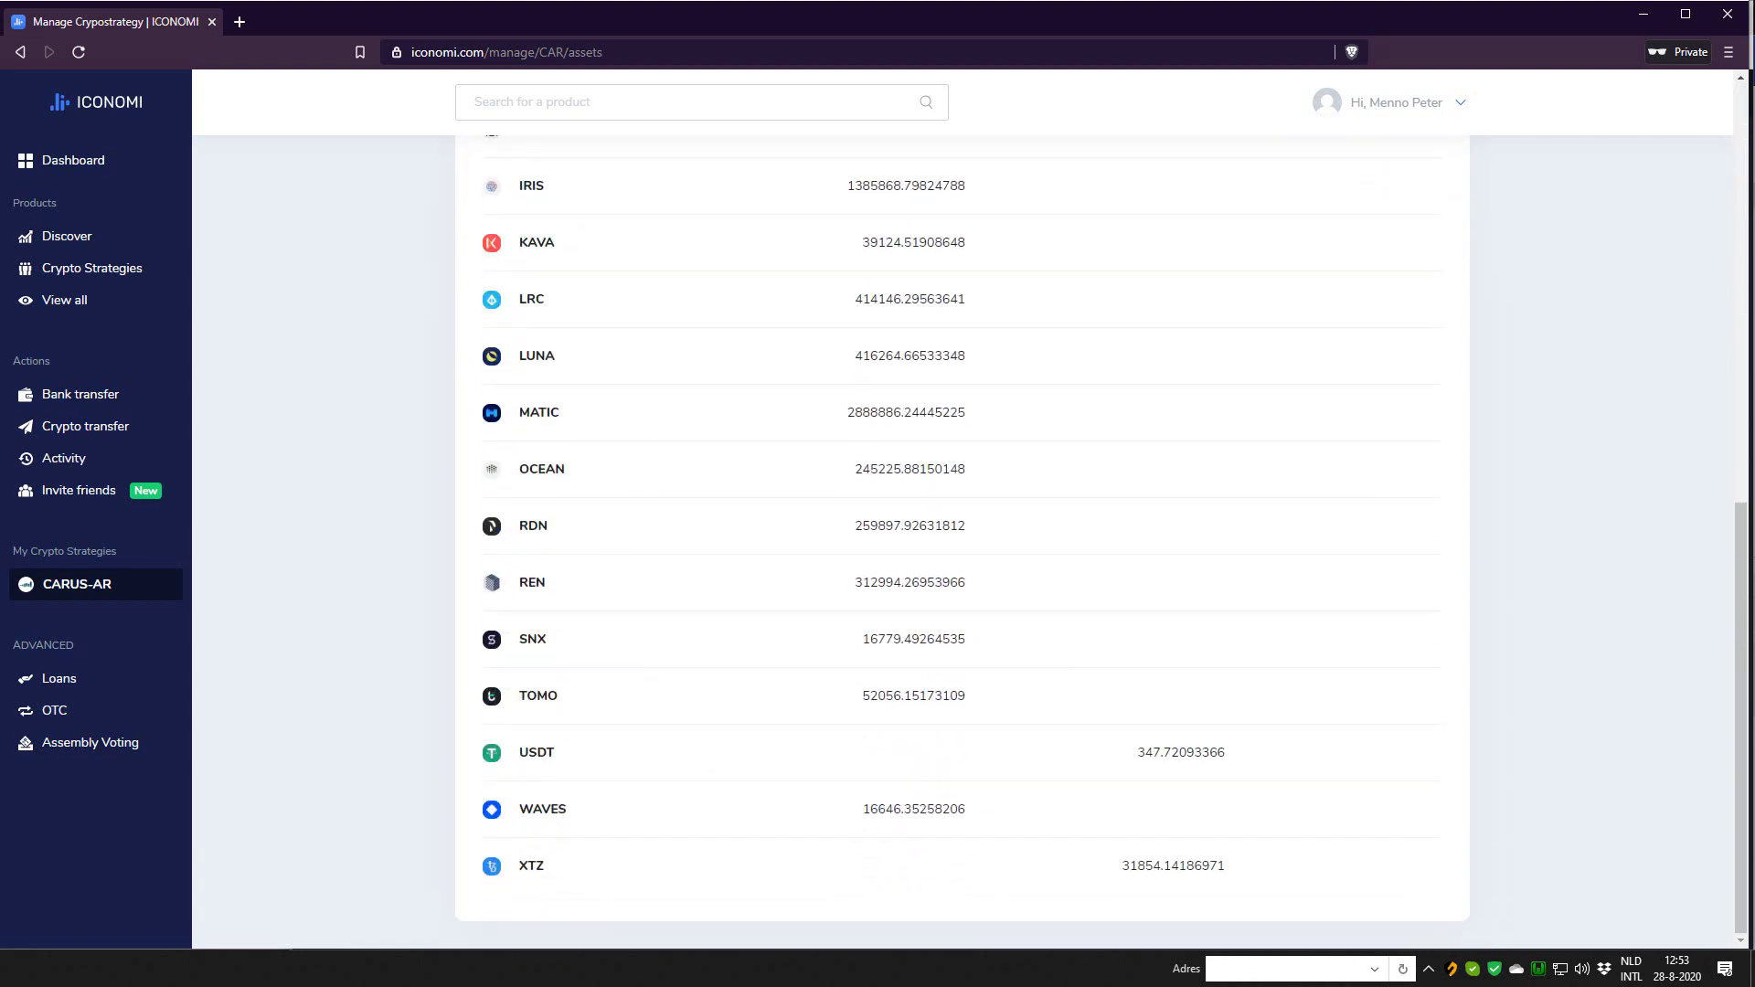
scroll(962, 543, up, 10)
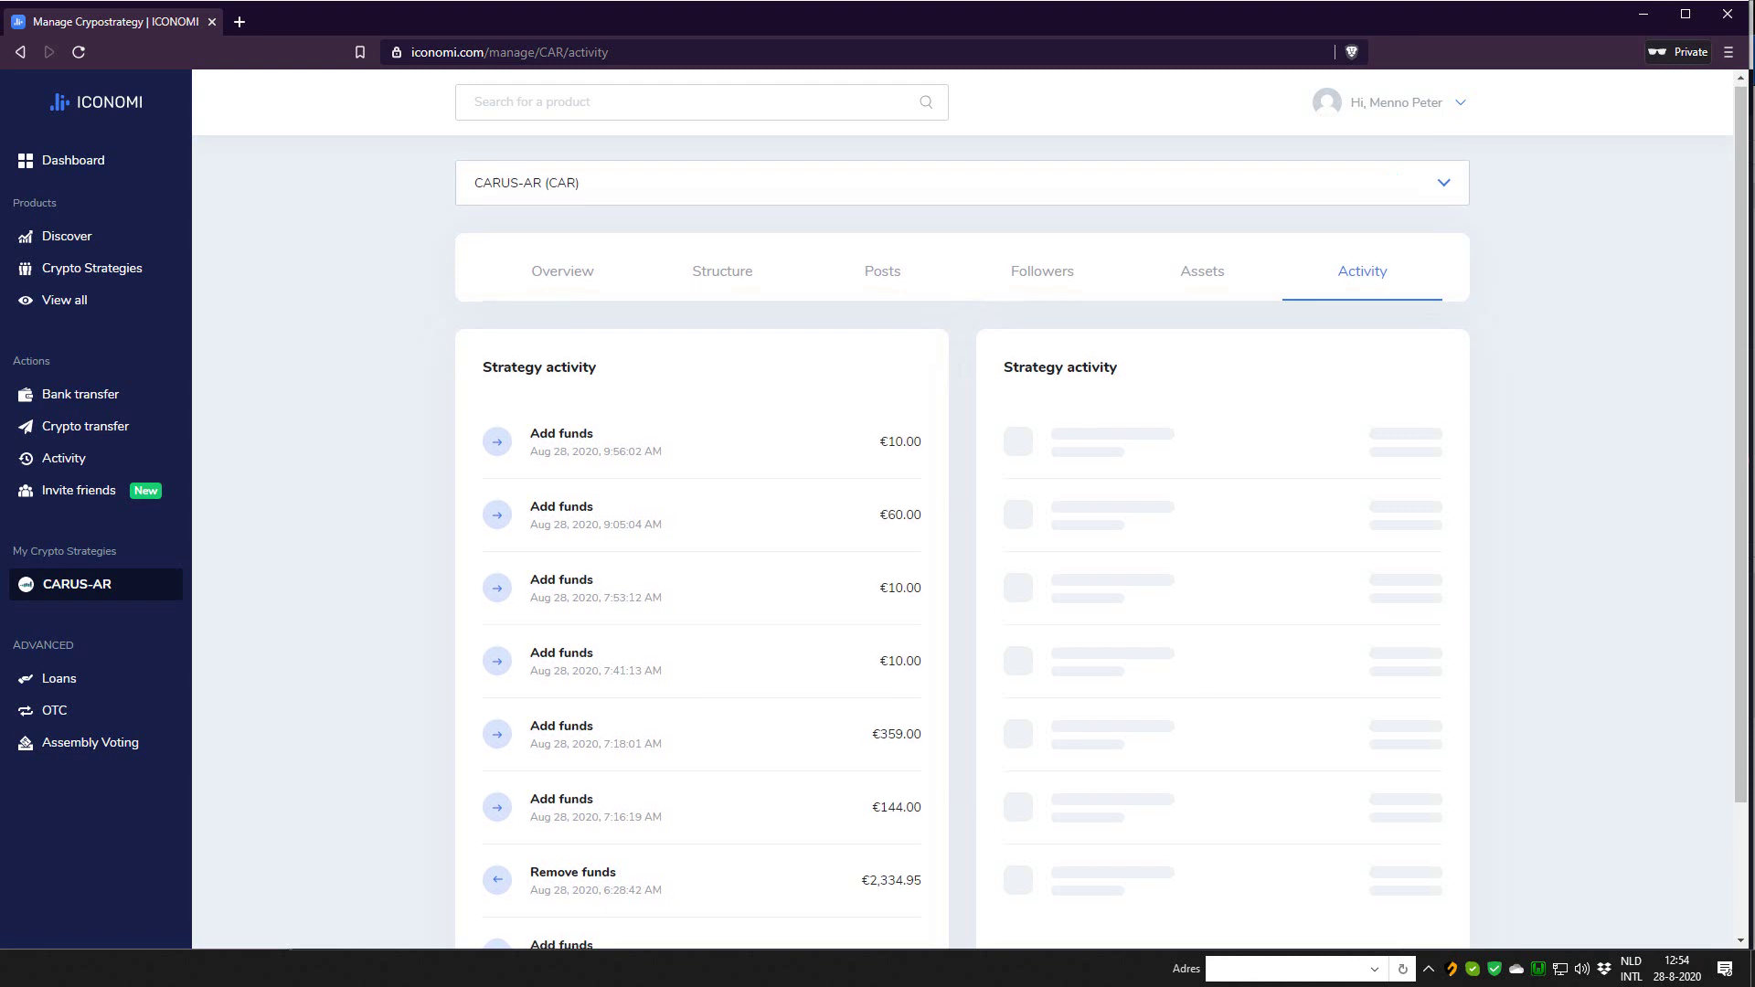
Step: Page through the CARUS-AR strategy activity to page 2, then back to page 1
scroll(962, 549, down, 2)
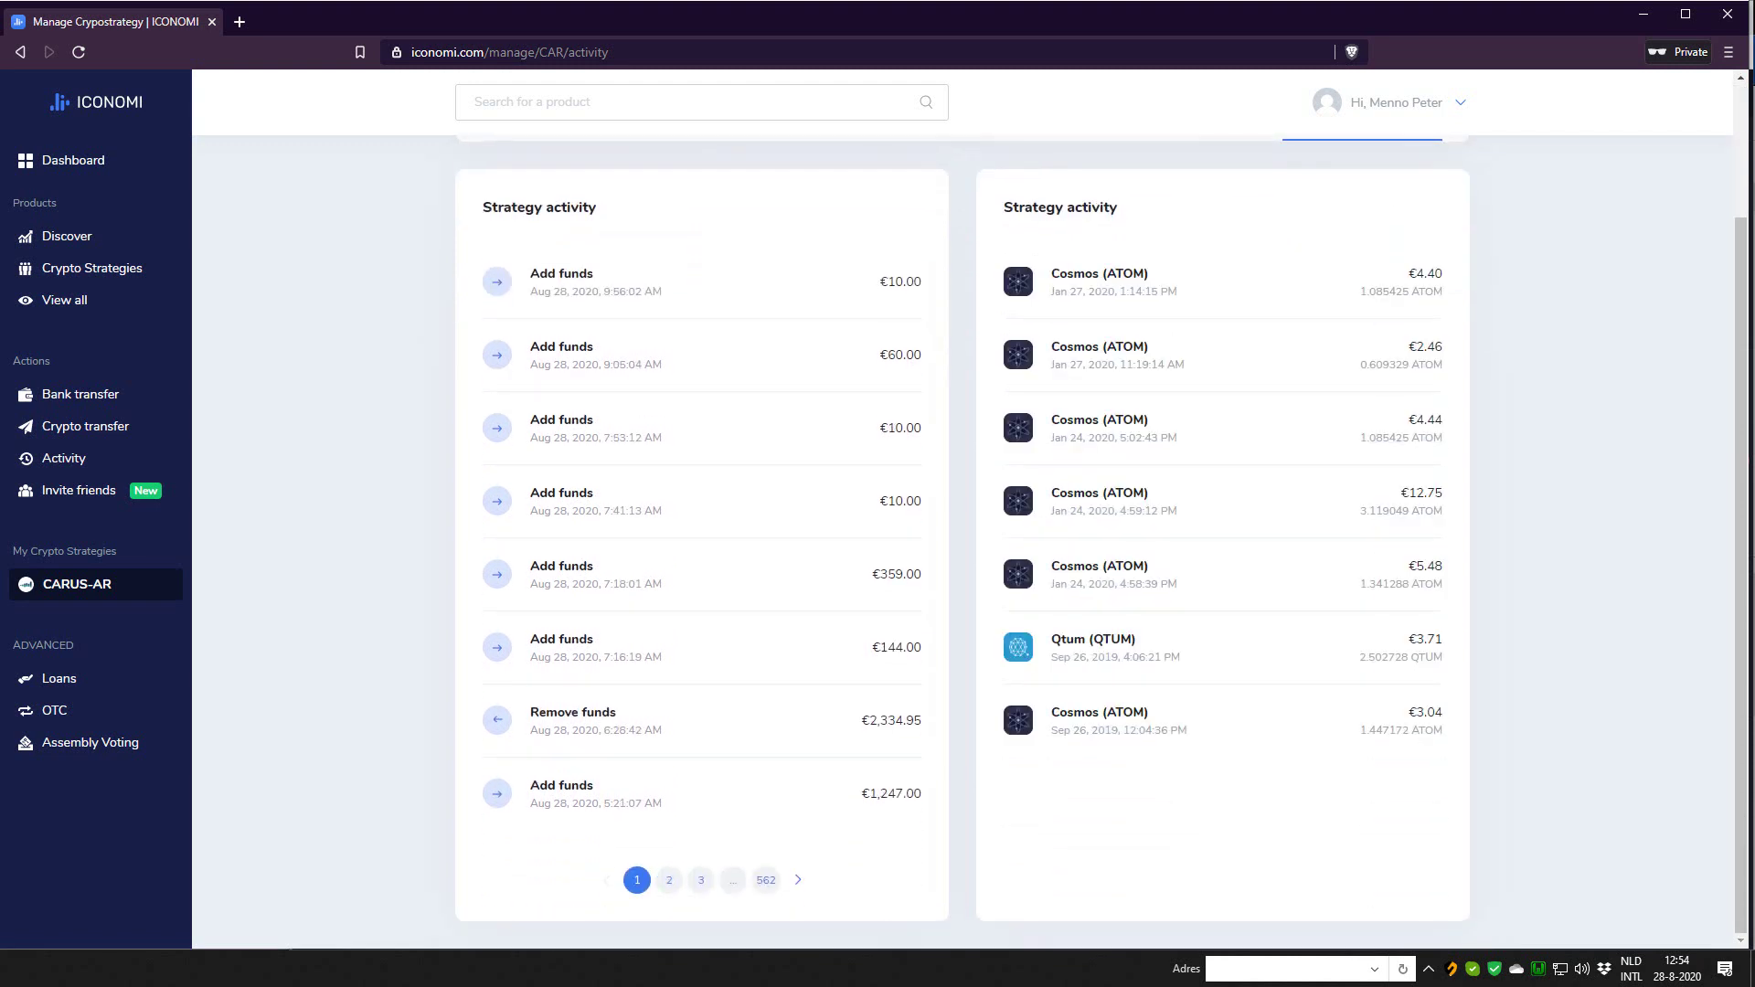
click(669, 880)
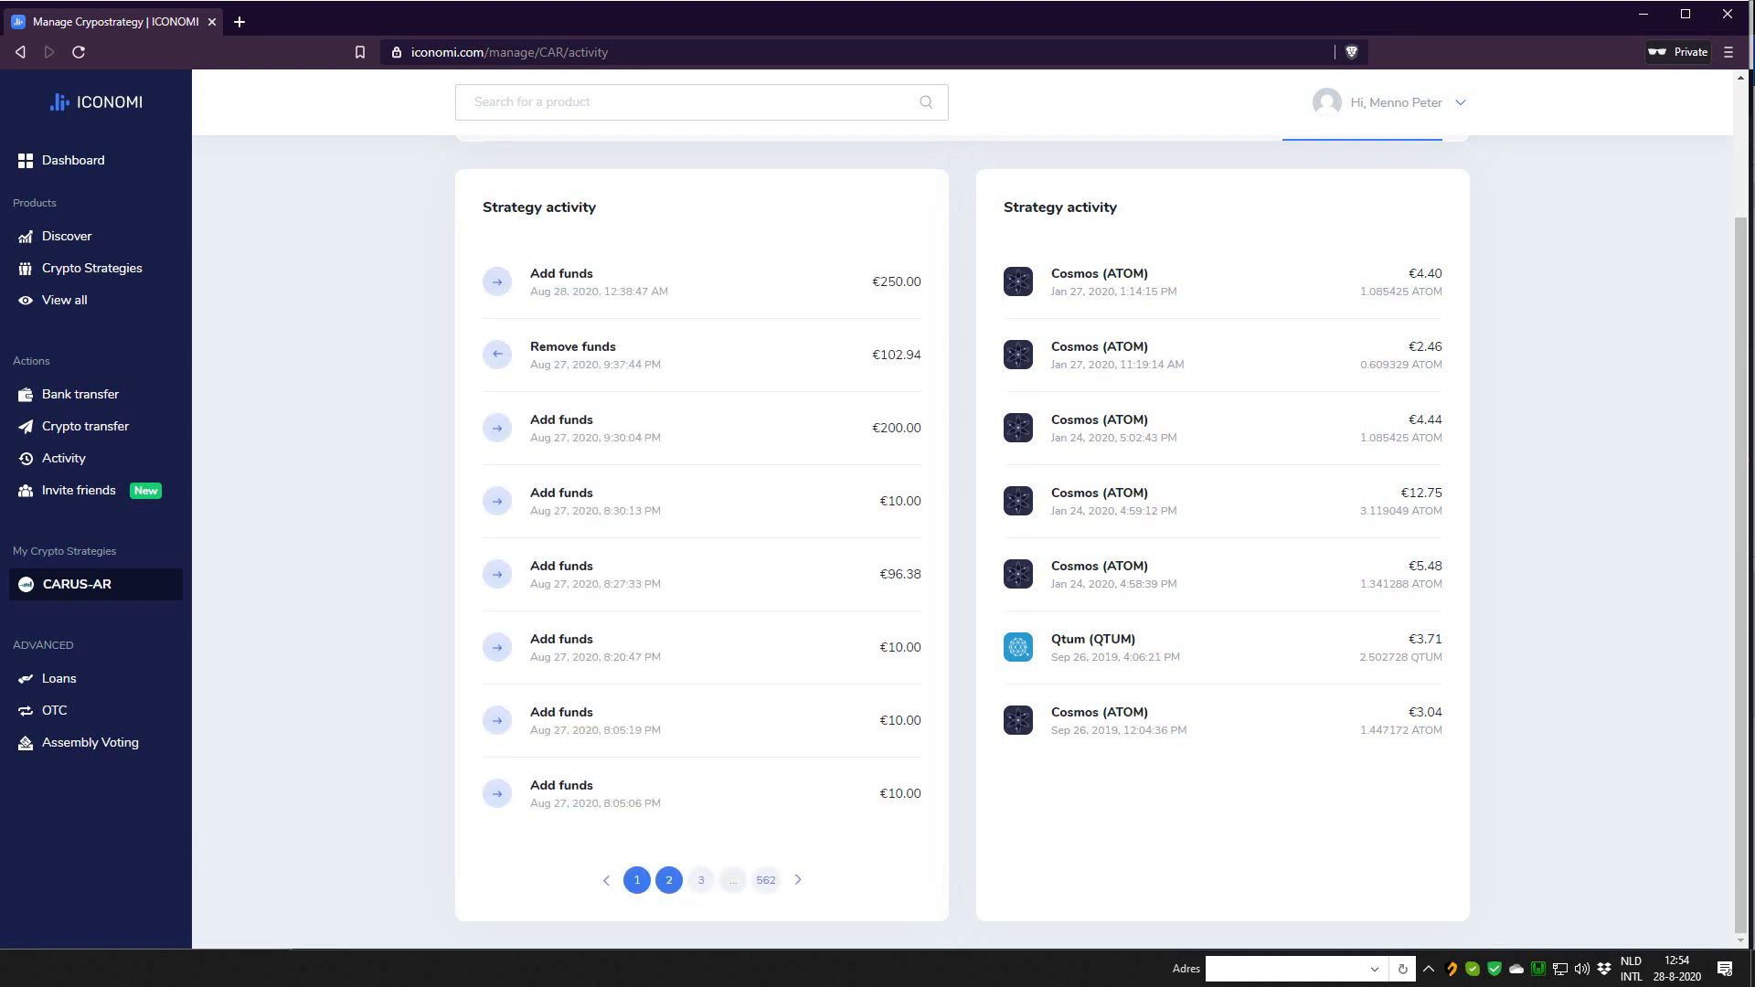
click(637, 880)
scroll(637, 880, up, 2)
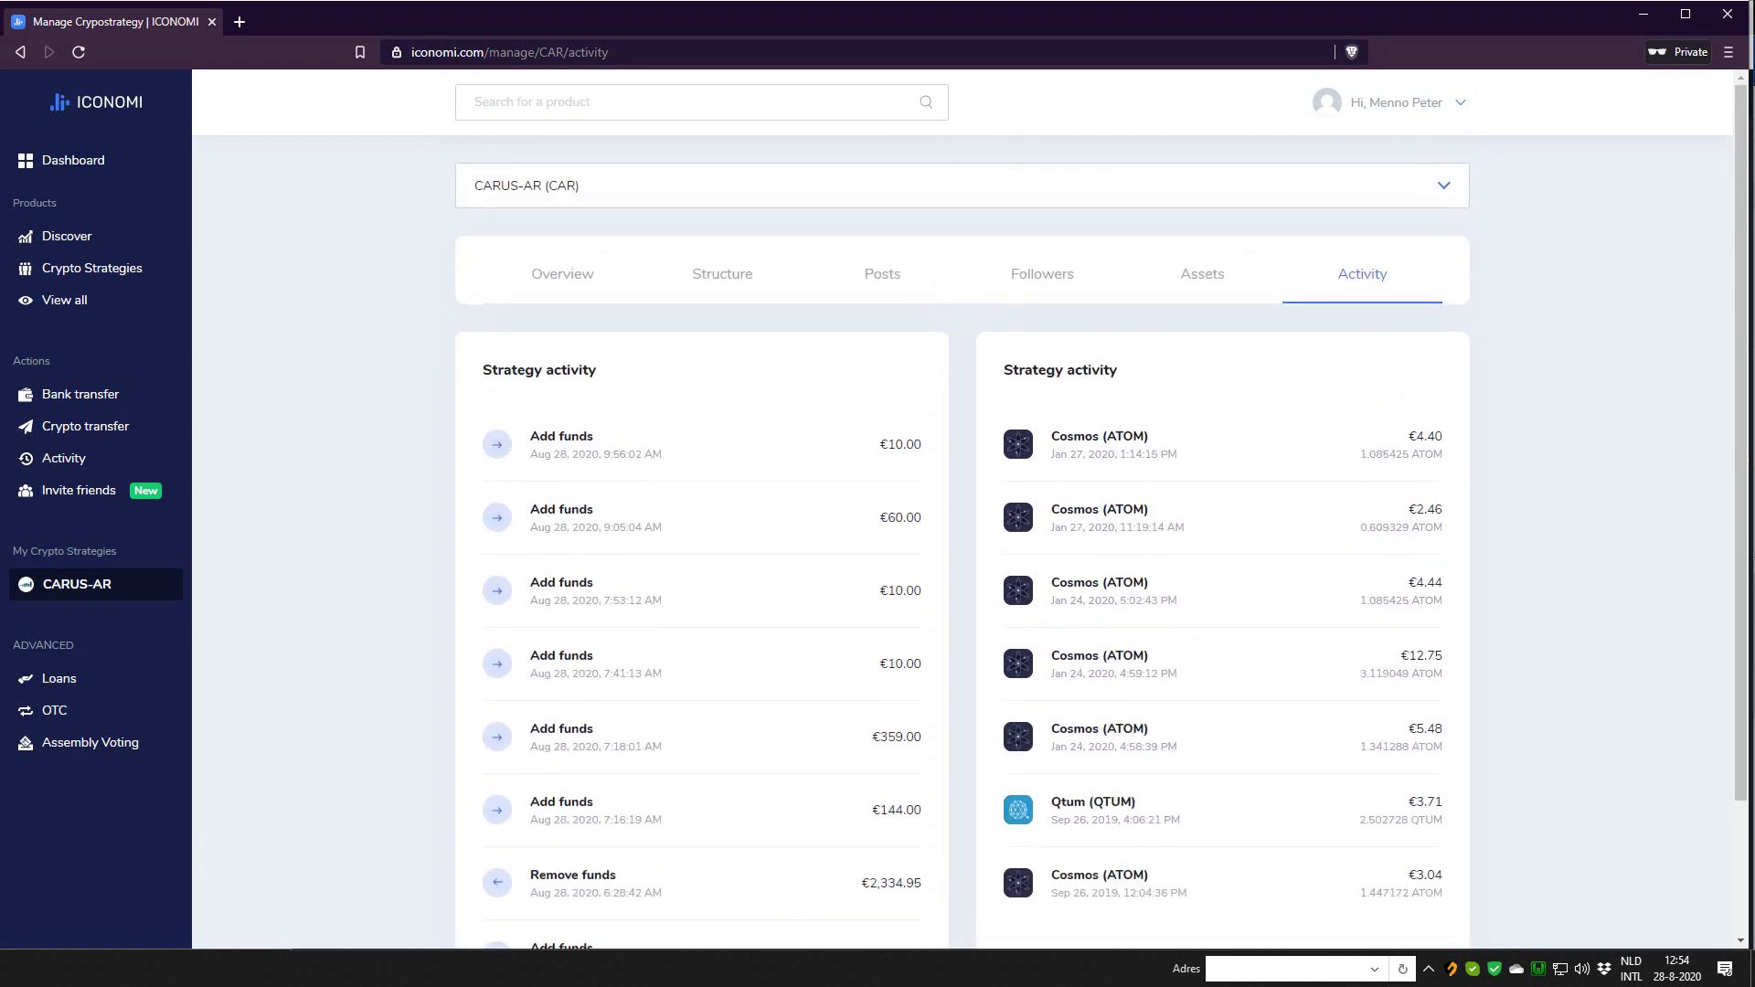